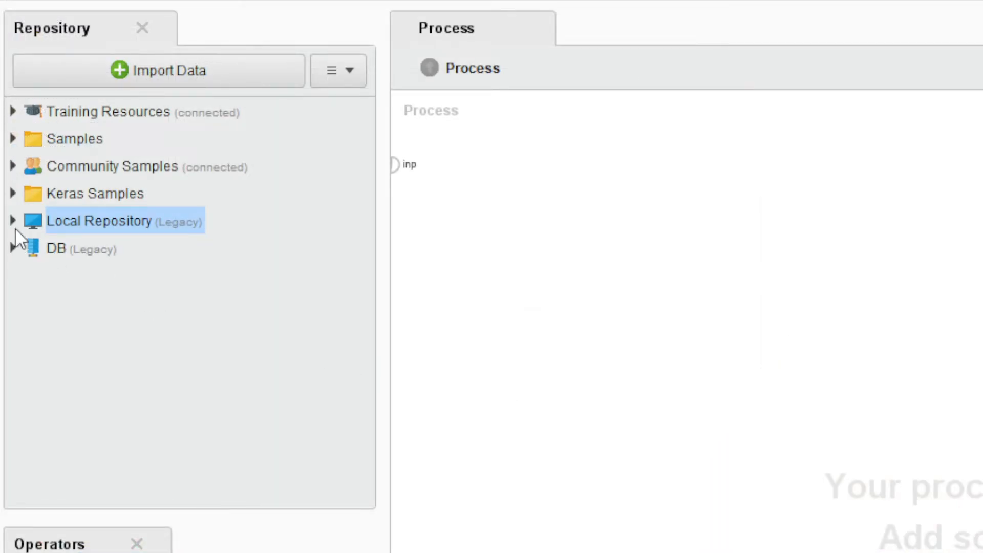
# Add the Deals dataset from the Samples data folder to the process as a Retrieve operator.
pyautogui.click(18, 137)
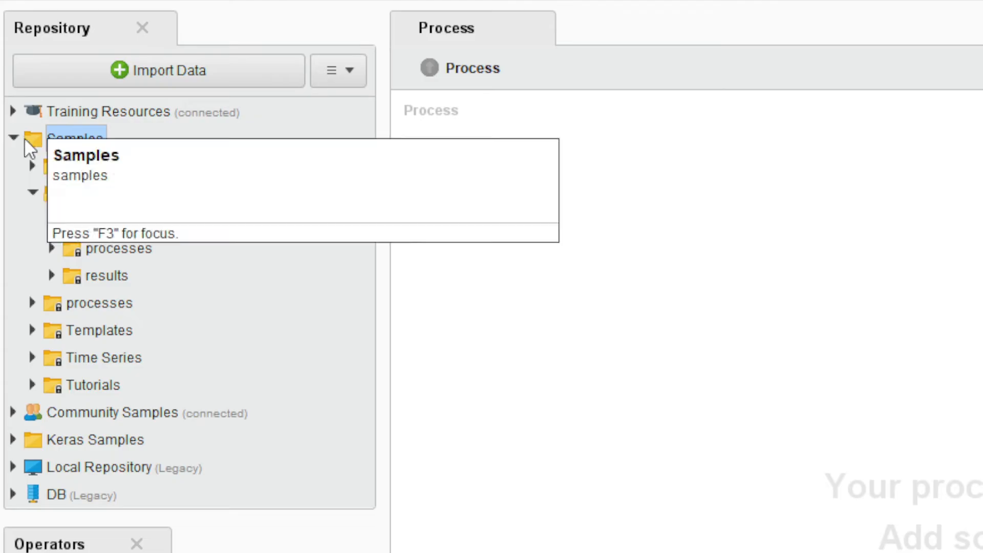
pyautogui.click(30, 193)
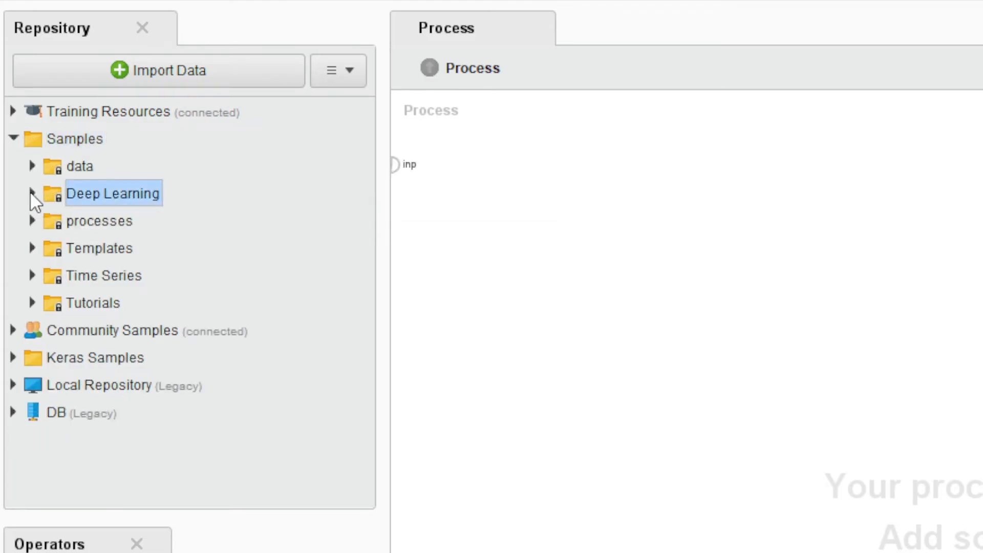
pyautogui.click(32, 164)
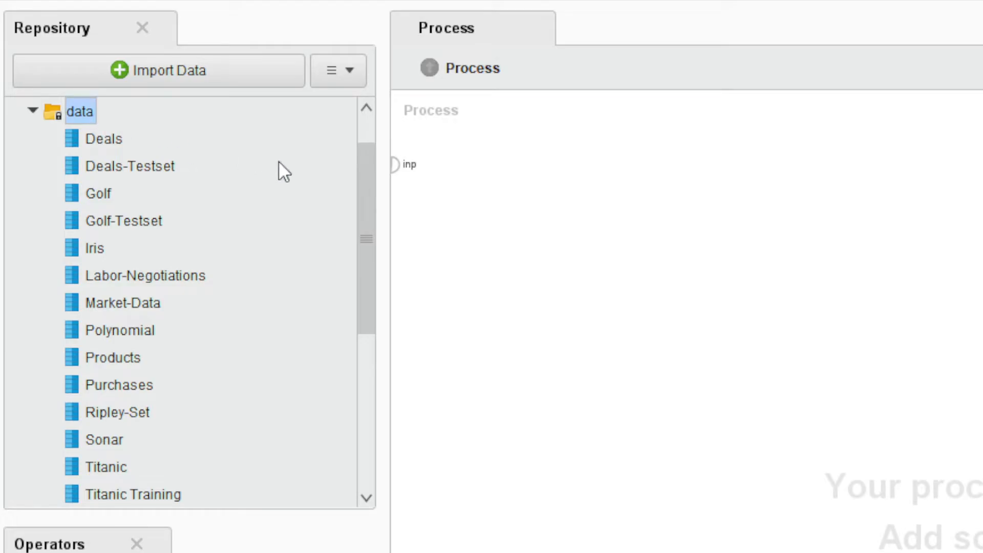
pyautogui.click(109, 135)
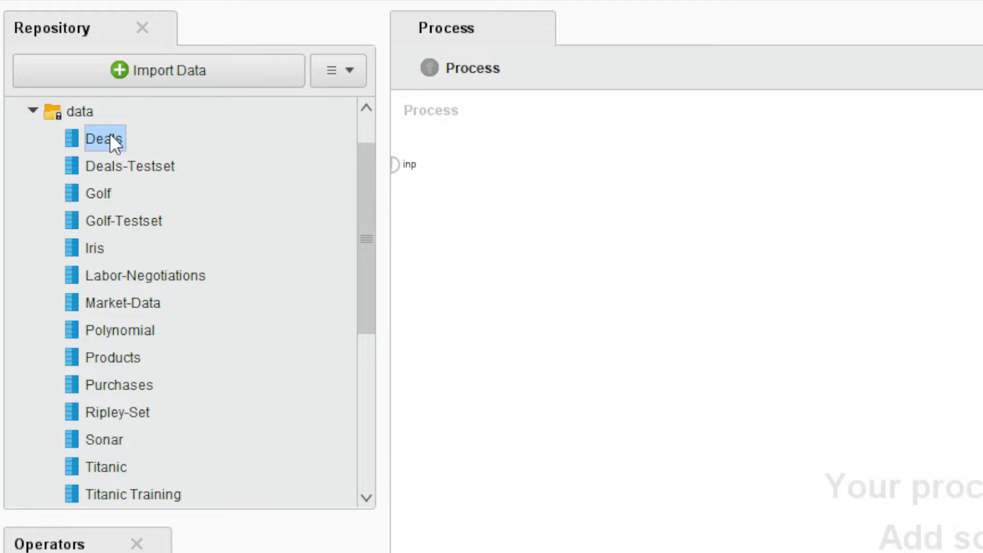
pyautogui.moveTo(109, 135); pyautogui.dragTo(481, 187)
pyautogui.moveTo(563, 167); pyautogui.dragTo(565, 169)
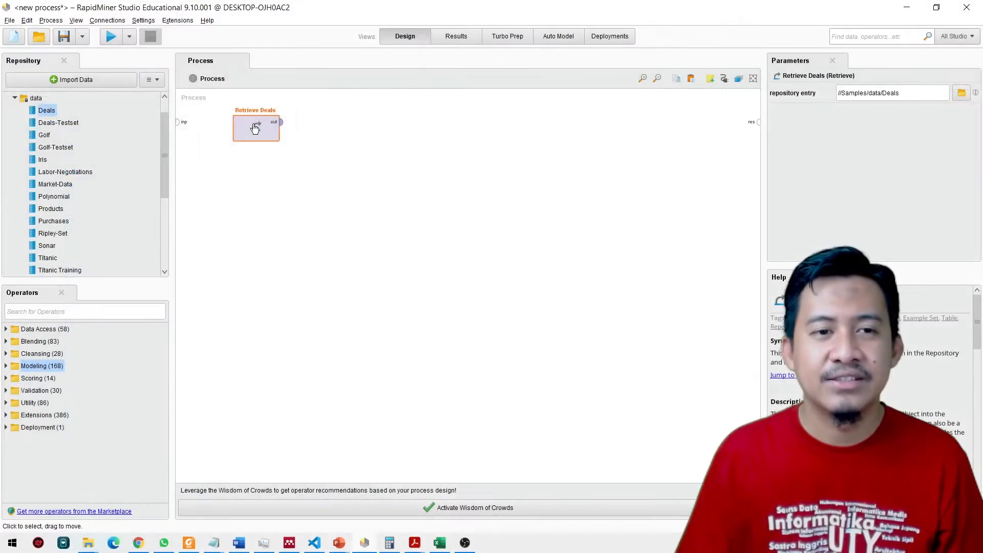
# Connect the Retrieve Deals output to the process result port and run the process.
pyautogui.doubleClick(283, 123)
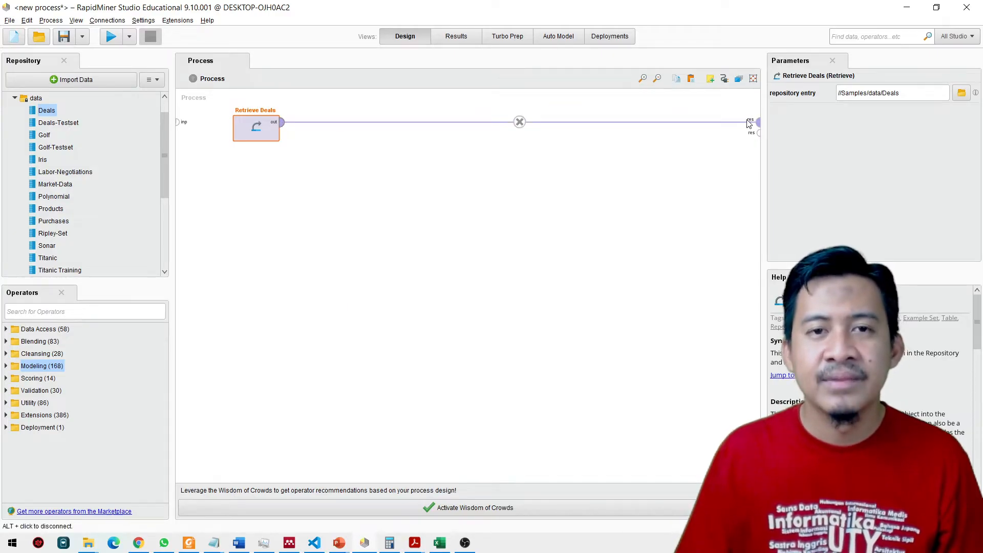
pyautogui.click(110, 37)
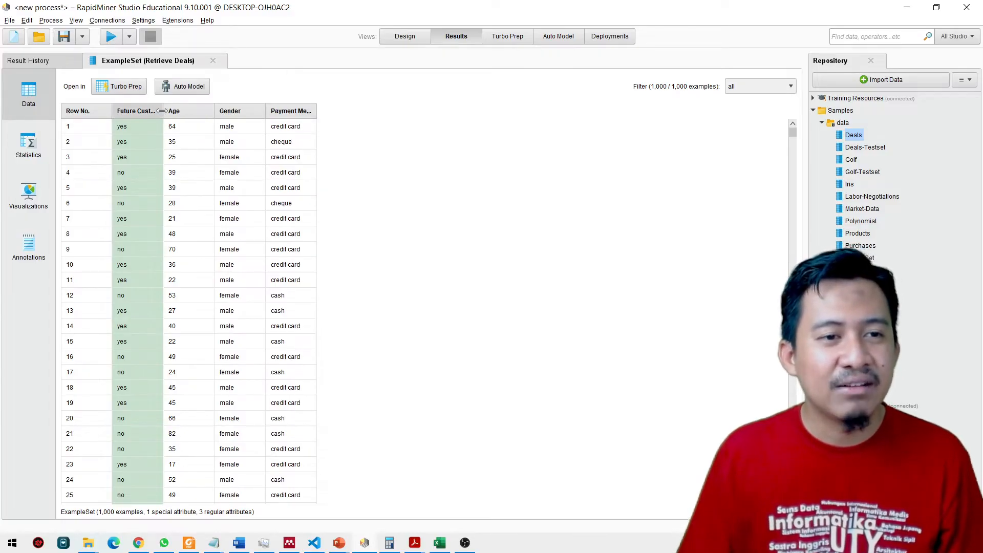
# Widen the Future Customer and Payment Method columns to show their full names and inspect the attribute columns' summary information.
pyautogui.moveTo(162, 111); pyautogui.dragTo(191, 110)
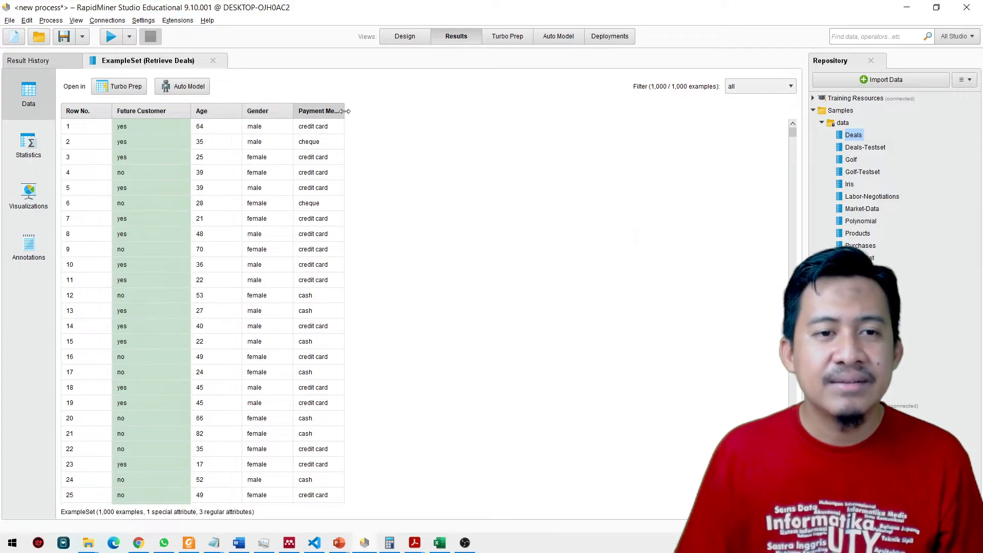
pyautogui.moveTo(344, 110); pyautogui.dragTo(369, 111)
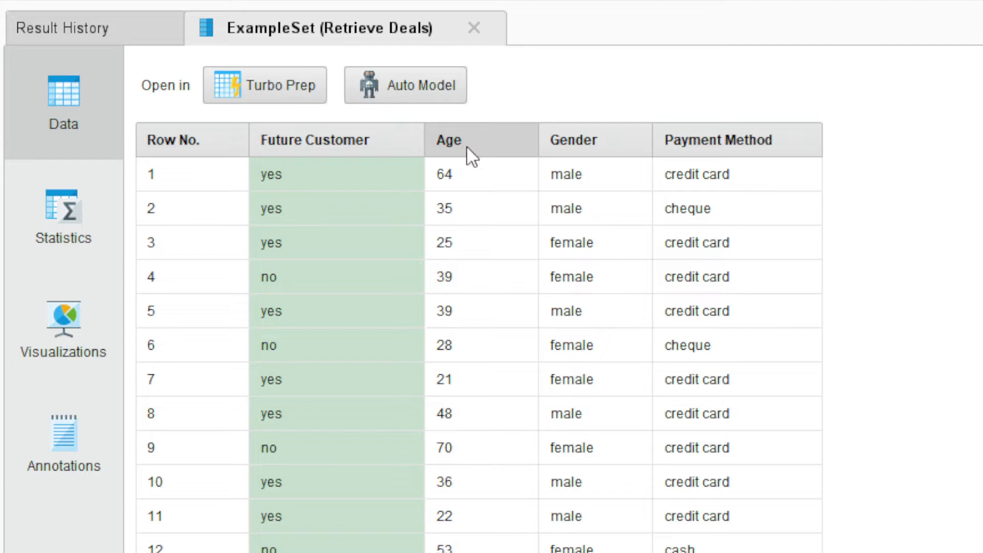
pyautogui.moveTo(644, 163)
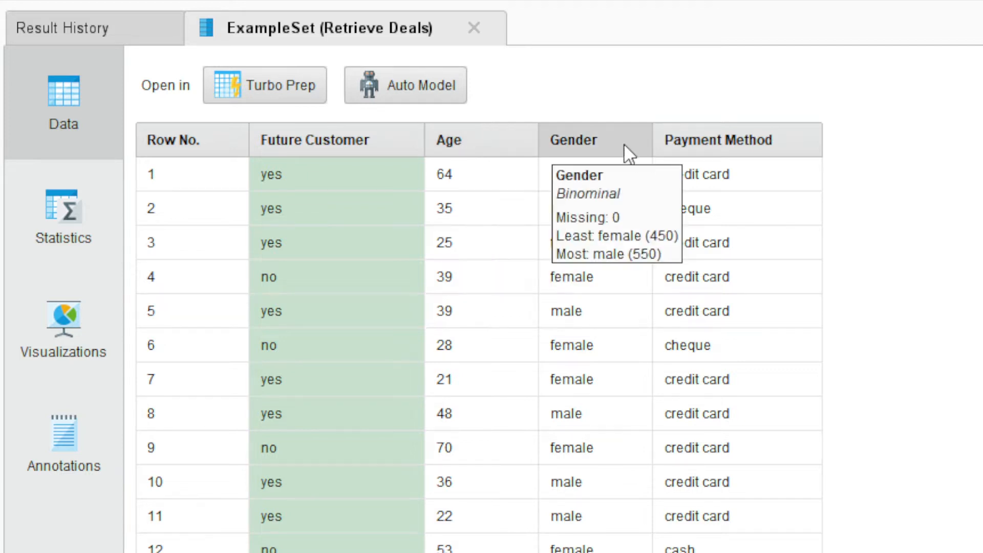
pyautogui.moveTo(746, 143)
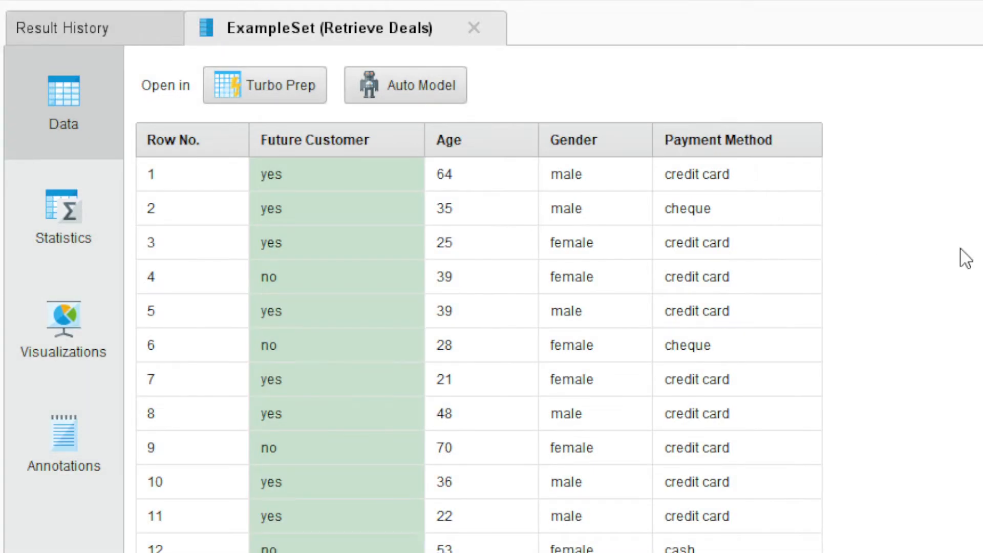
# Examine the attribute statistics of the Deals data, including the detailed nominal value counts for Payment Method.
pyautogui.click(81, 215)
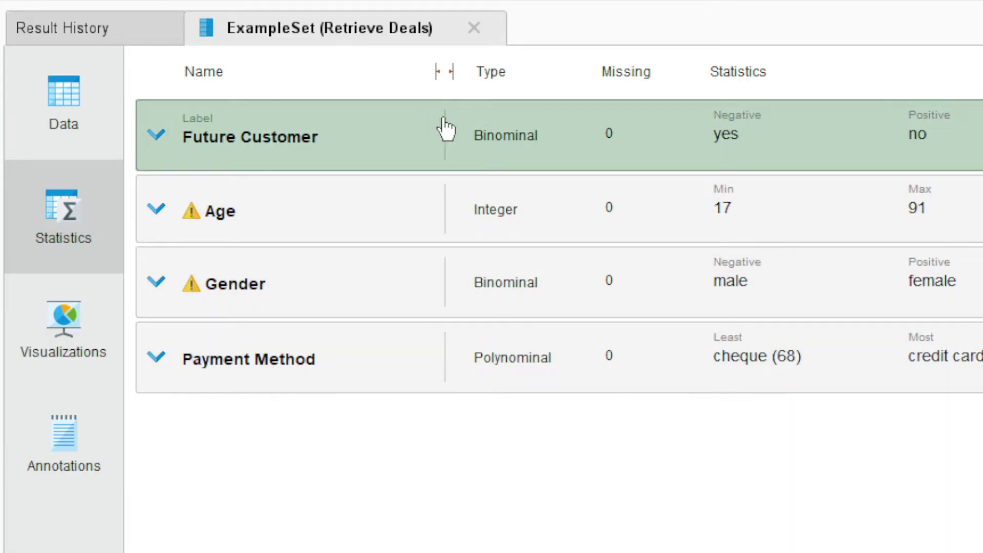
pyautogui.moveTo(447, 70); pyautogui.dragTo(381, 71)
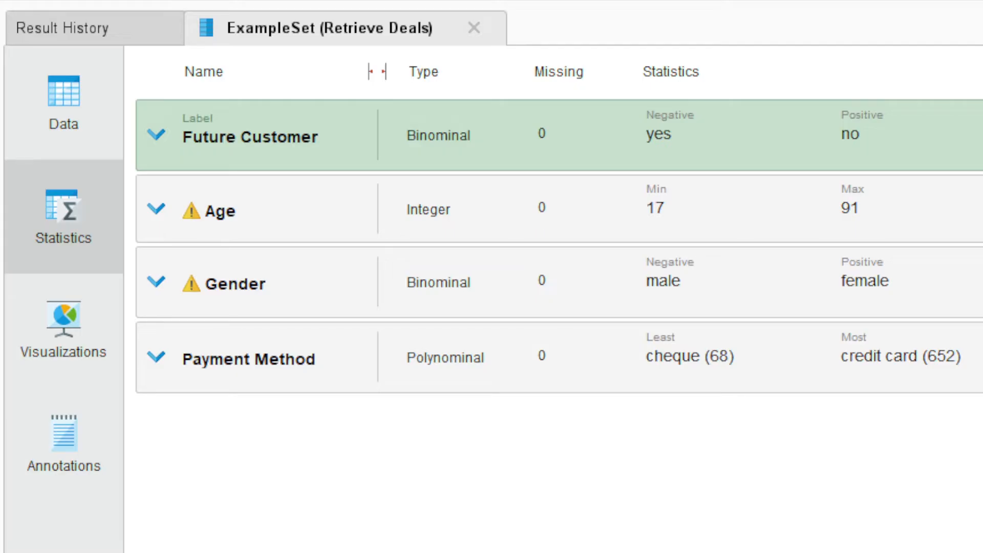
pyautogui.click(156, 360)
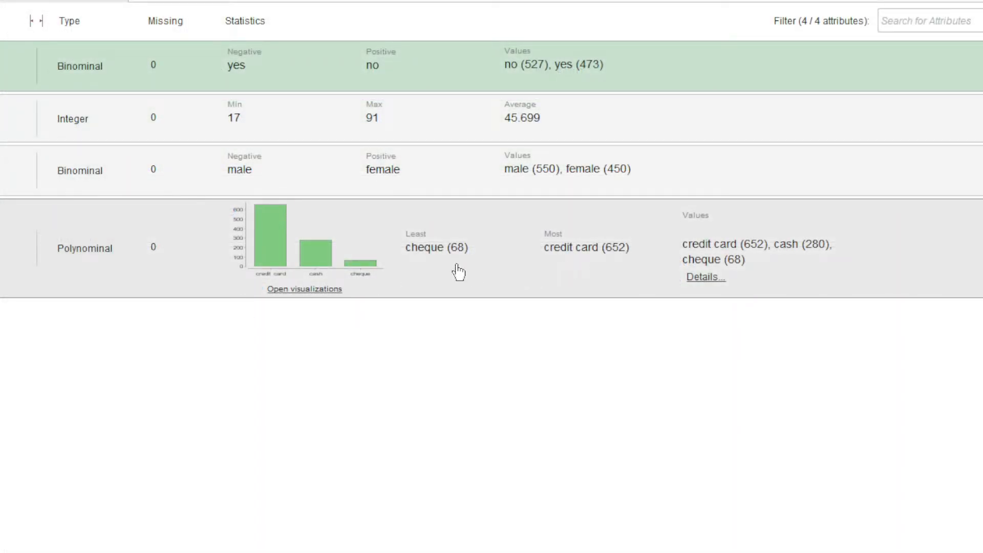
pyautogui.click(686, 279)
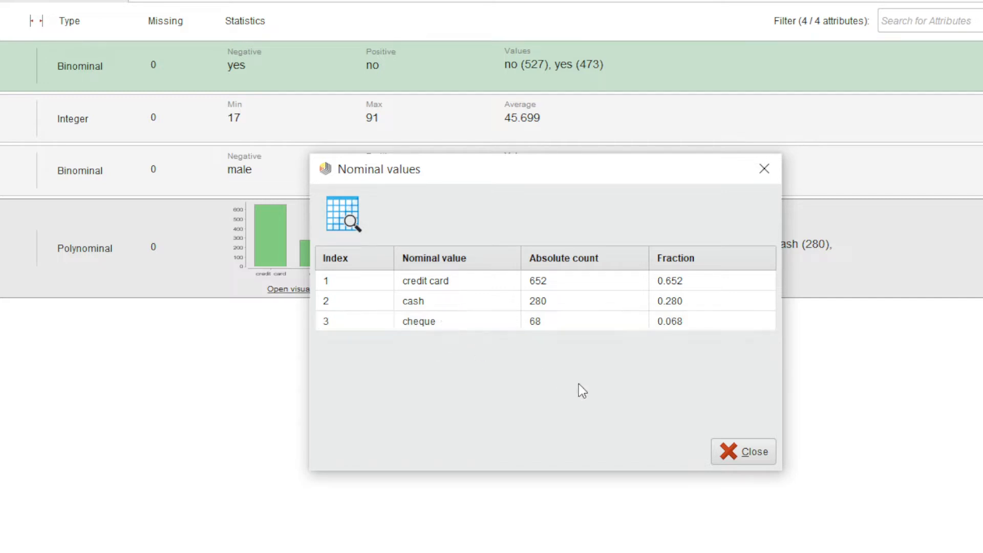
pyautogui.click(756, 457)
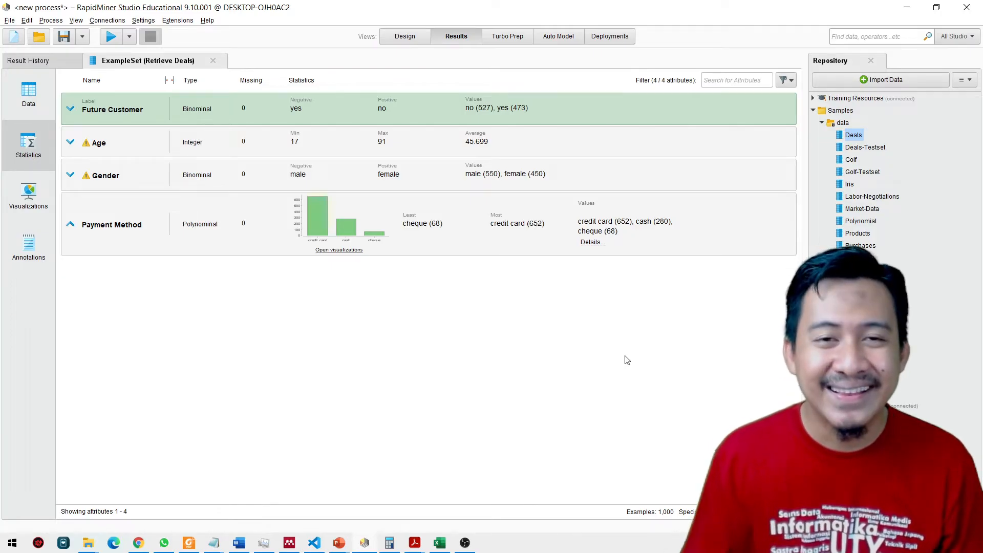
# Return to the Deals data table and look through its rows from first to last.
pyautogui.click(28, 94)
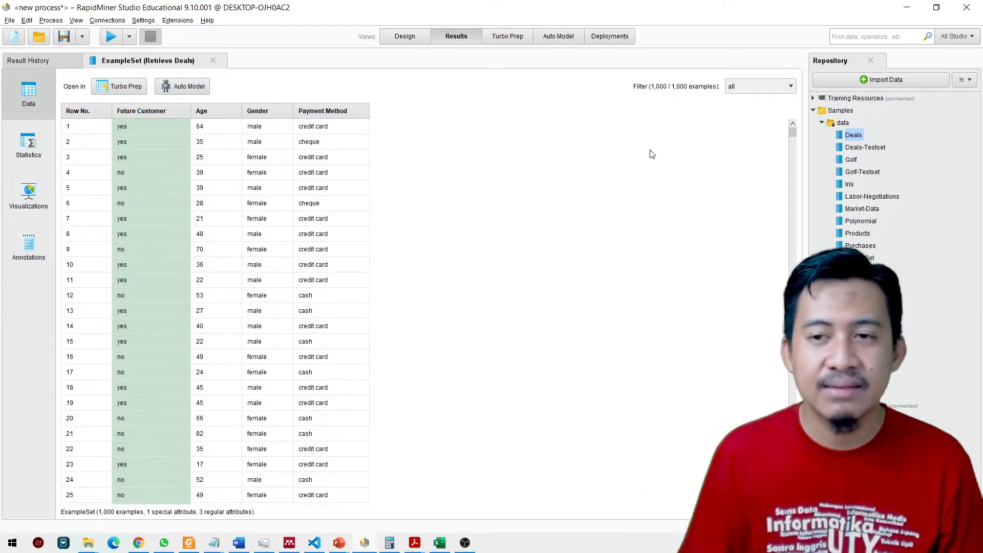
pyautogui.moveTo(791, 133); pyautogui.dragTo(790, 497)
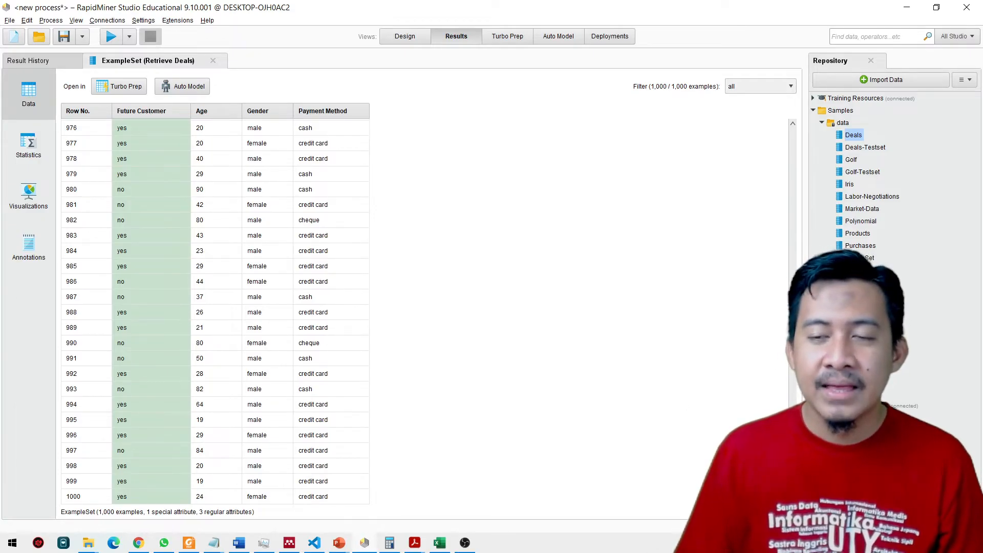
pyautogui.moveTo(792, 495); pyautogui.dragTo(793, 112)
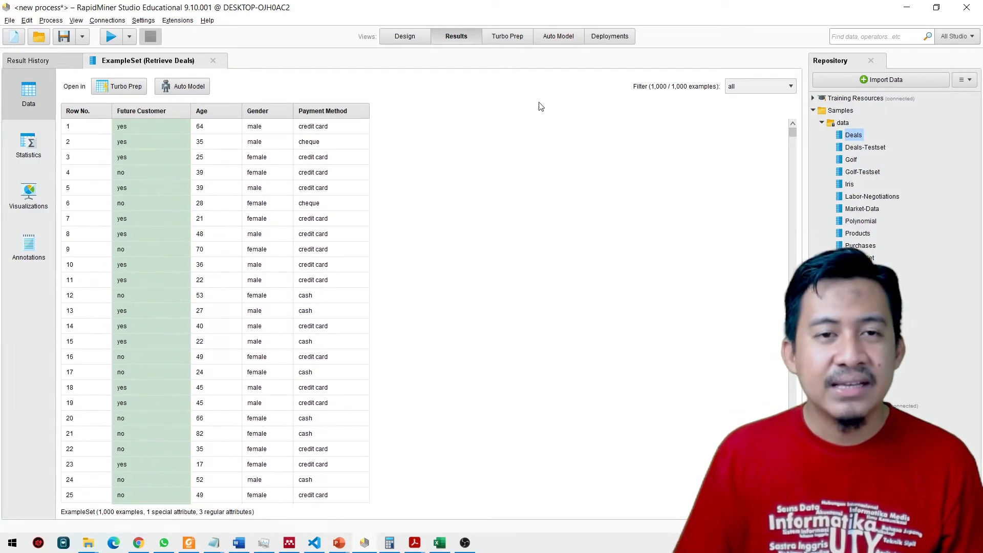
# Return to the process design, search the operators for "decision" and place a Decision Tree operator beside Retrieve Deals.
pyautogui.click(421, 36)
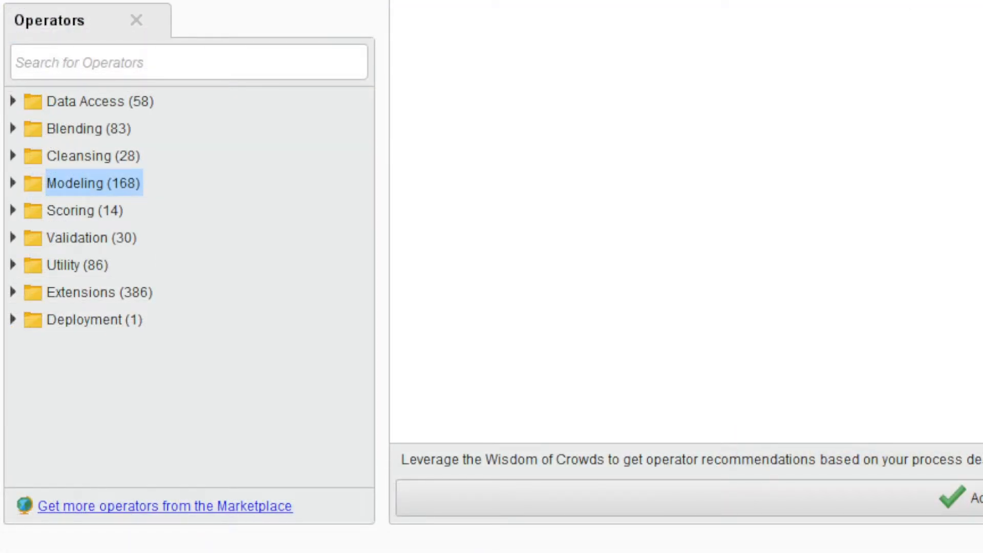
pyautogui.click(208, 65)
pyautogui.write('d')
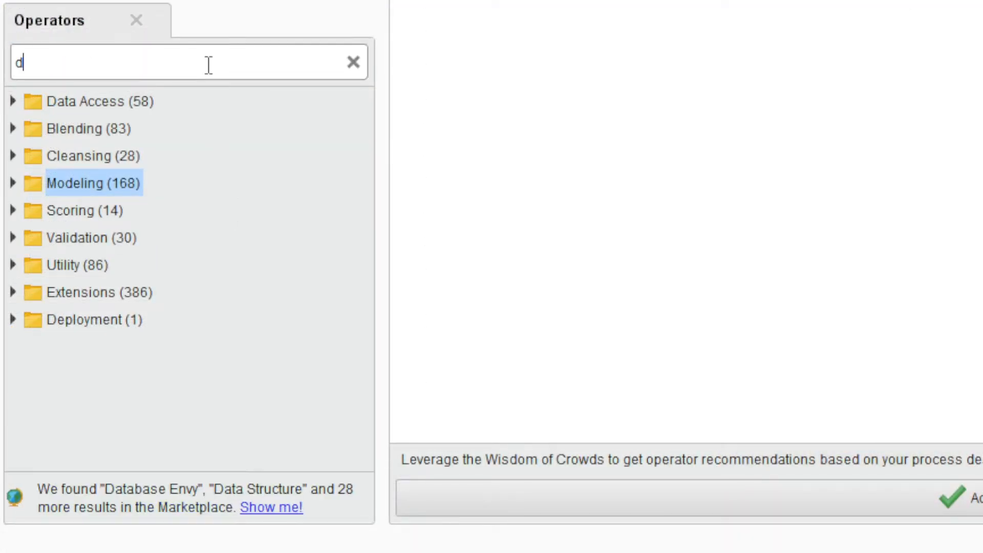
pyautogui.write('ecision')
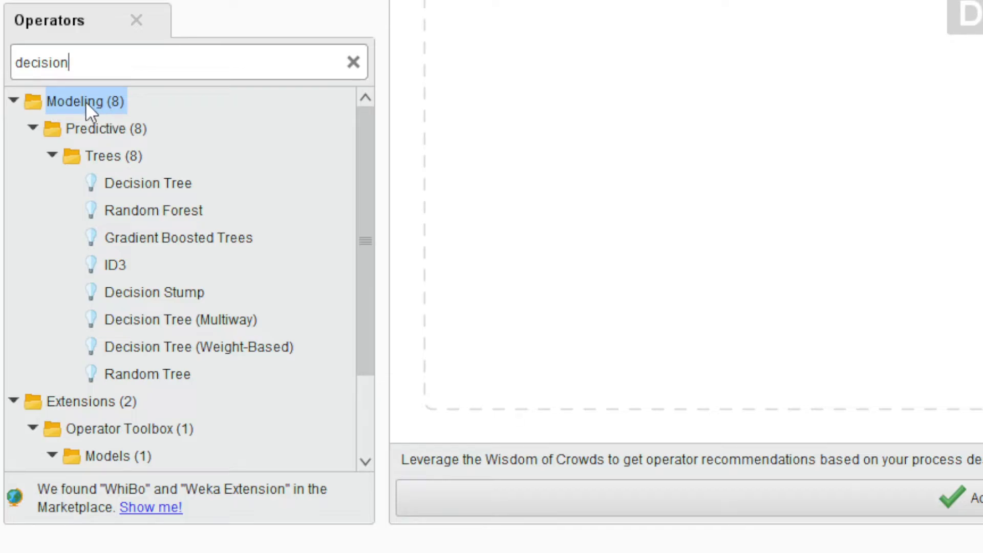
pyautogui.click(104, 133)
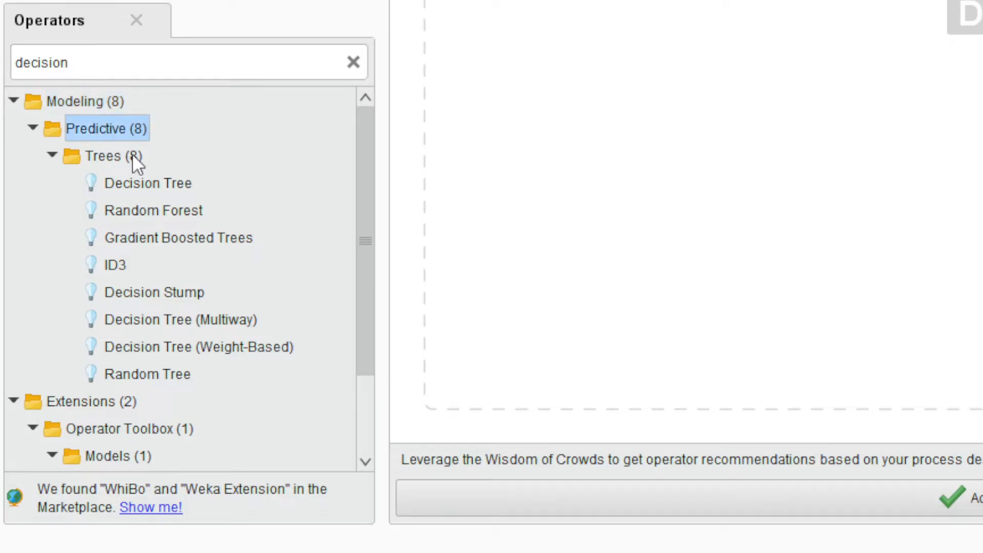
pyautogui.click(117, 156)
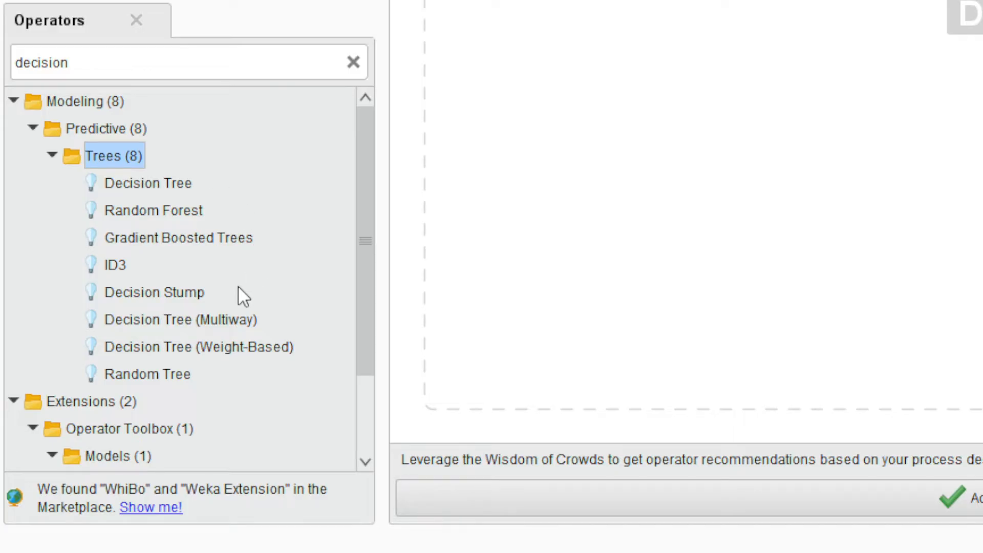
pyautogui.click(180, 180)
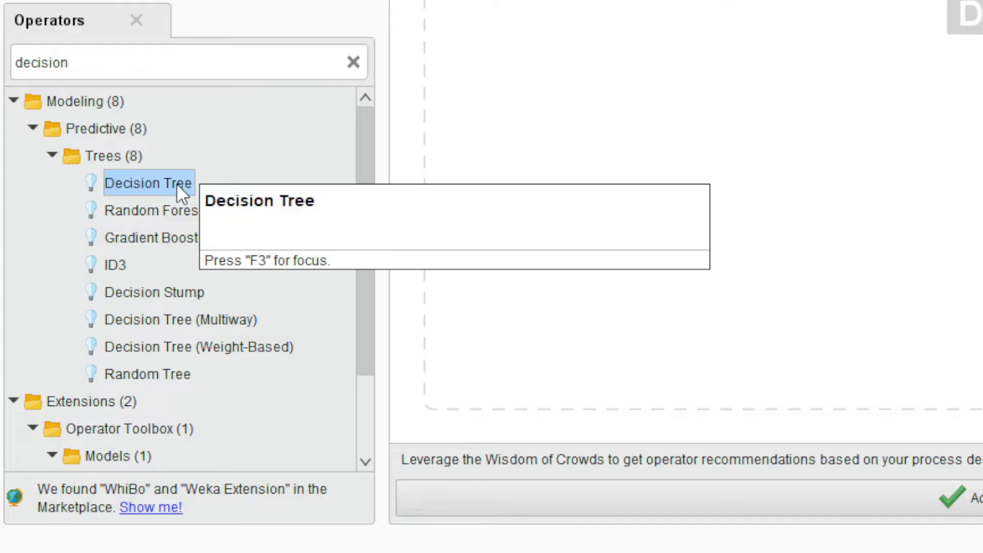
pyautogui.moveTo(177, 184); pyautogui.dragTo(427, 164)
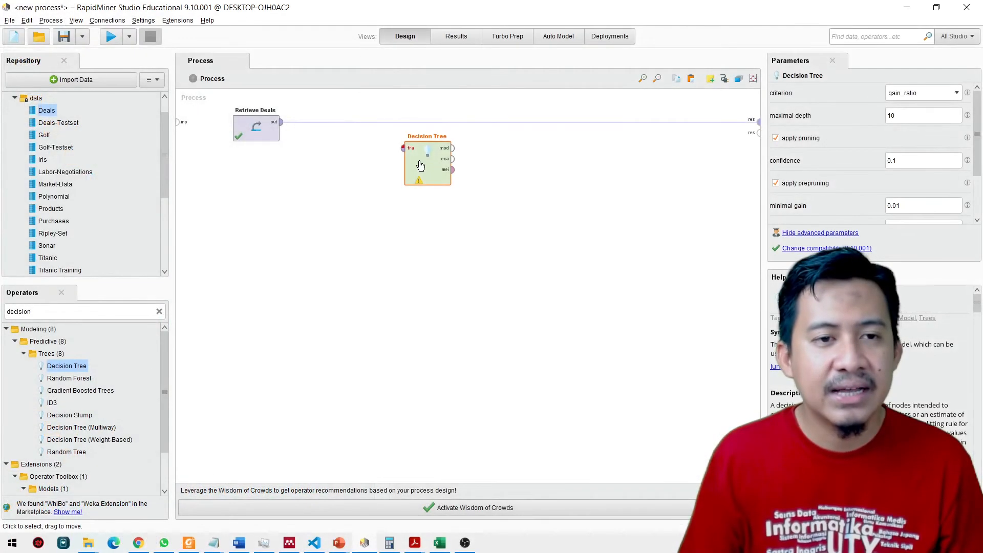
pyautogui.moveTo(420, 165); pyautogui.dragTo(386, 139)
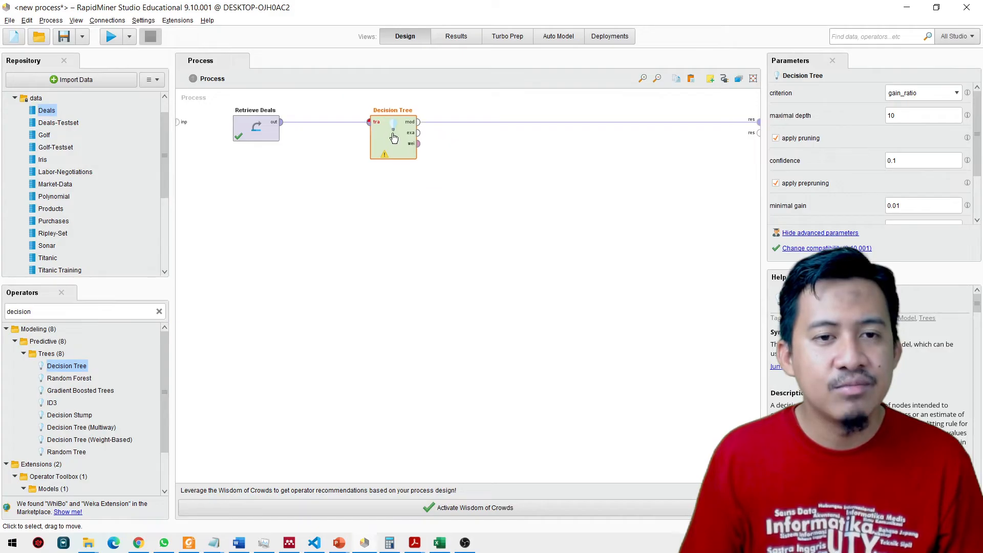
# Connect the Retrieve Deals output to the Decision Tree's training input and the tree's model output to the process result port.
pyautogui.click(283, 126)
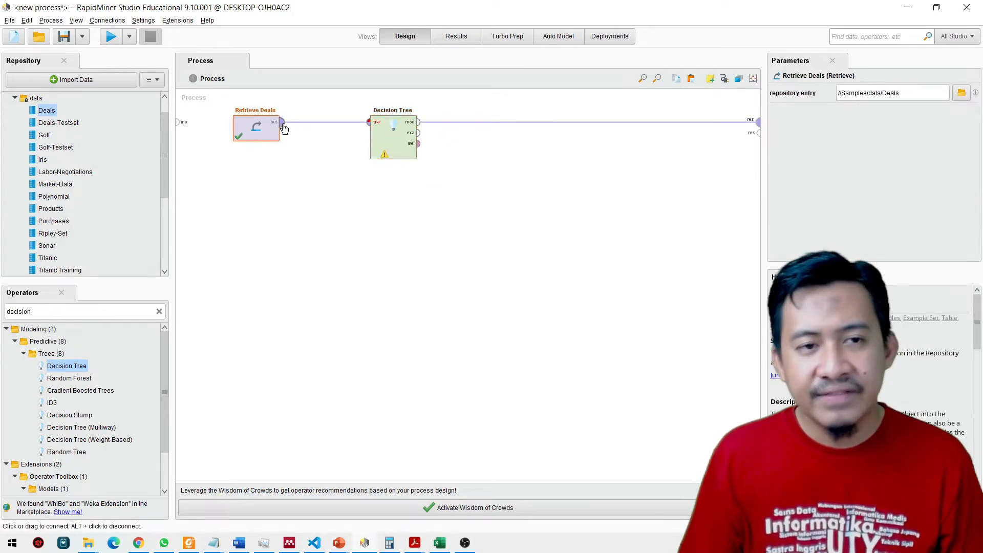
pyautogui.click(370, 124)
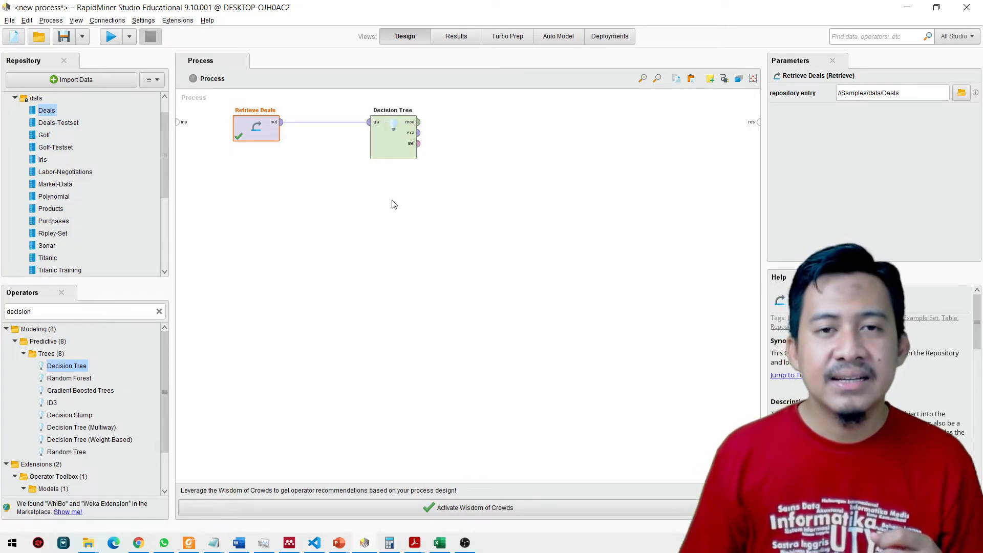
pyautogui.click(420, 123)
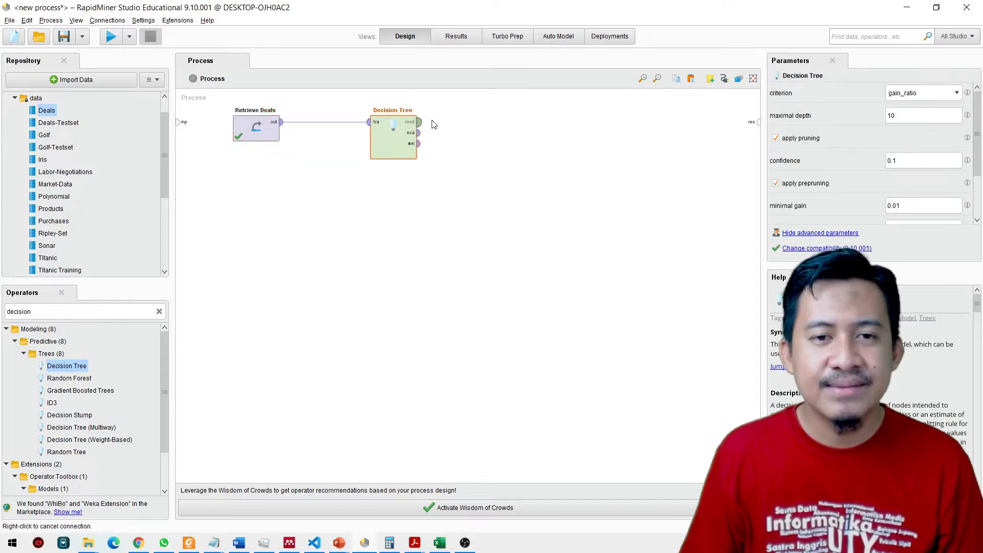
pyautogui.click(758, 123)
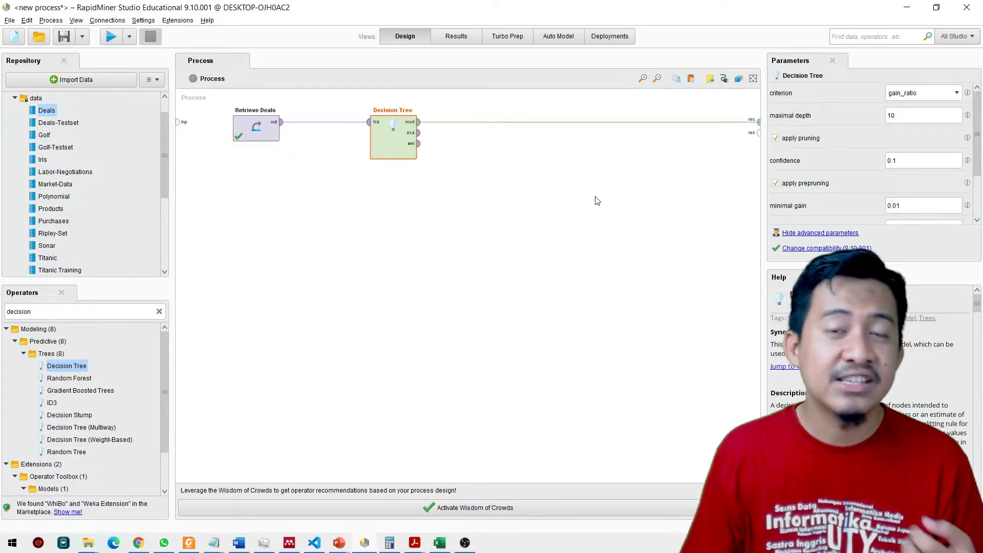
# Run the process and trace the tree path from Age > 31.500 through Gender female to its "no" leaf.
pyautogui.click(111, 38)
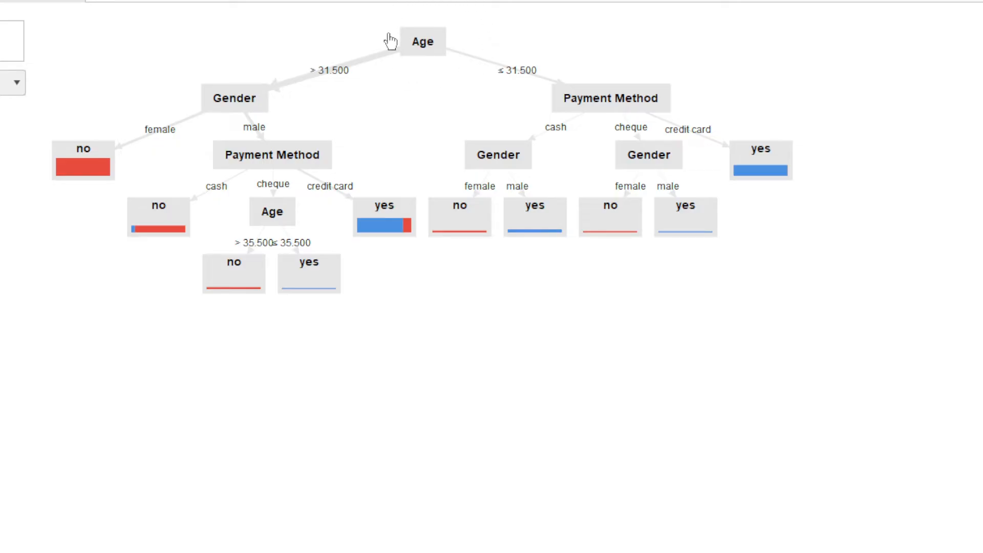
pyautogui.click(419, 51)
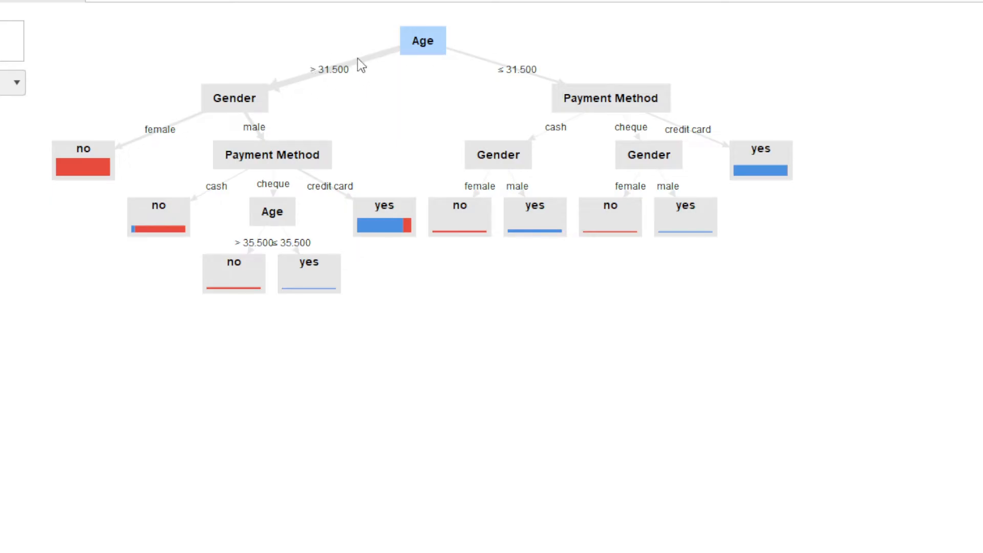
pyautogui.click(237, 100)
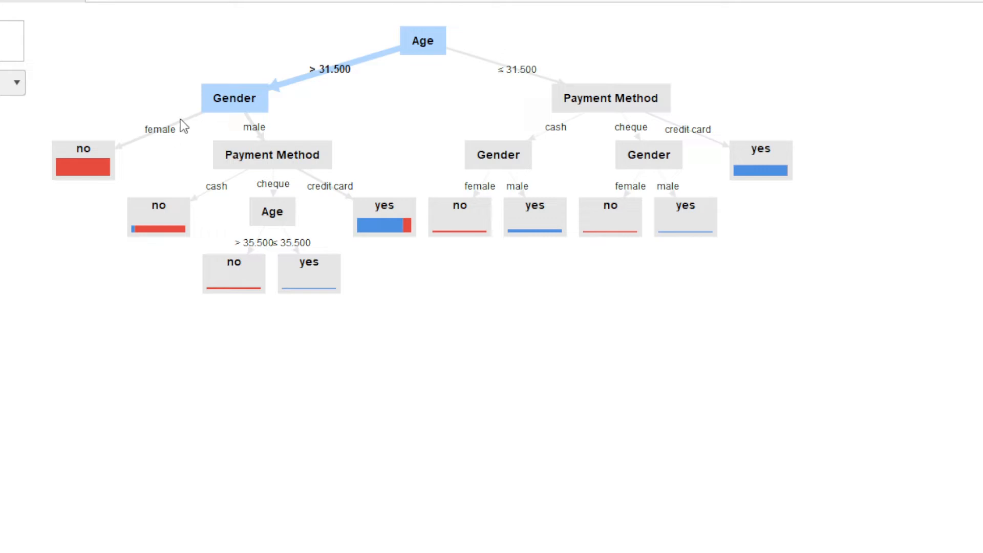
pyautogui.click(82, 173)
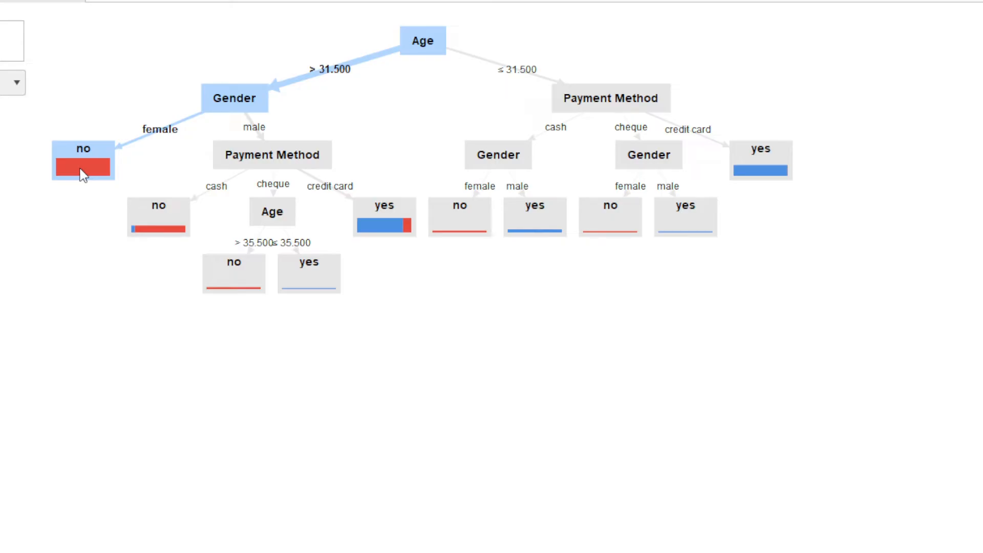
# Trace the male branch under Age > 31.500 through Payment Method to its cash and credit card leaves, examining the credit card leaf's distribution.
pyautogui.click(261, 131)
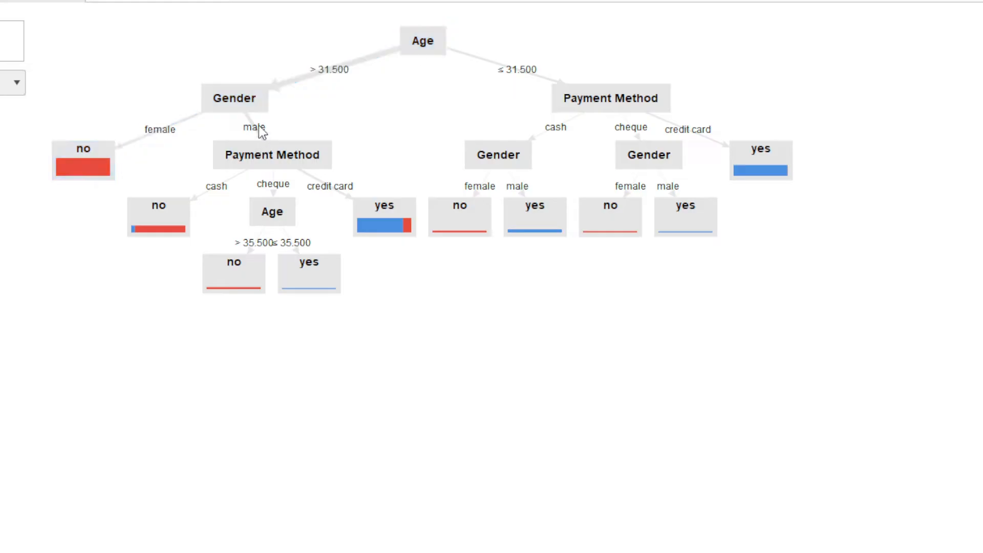
pyautogui.click(250, 100)
pyautogui.click(295, 159)
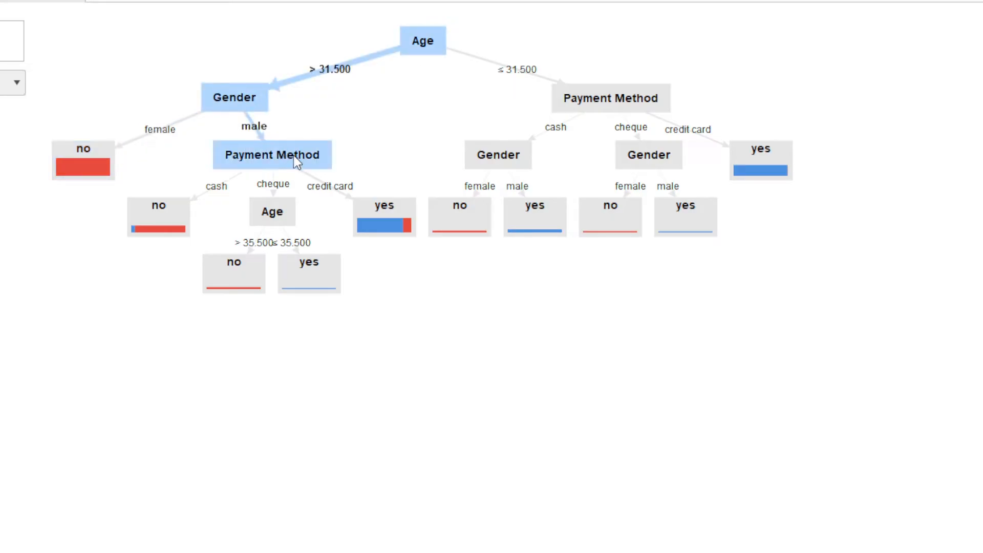
pyautogui.moveTo(293, 158)
pyautogui.click(176, 225)
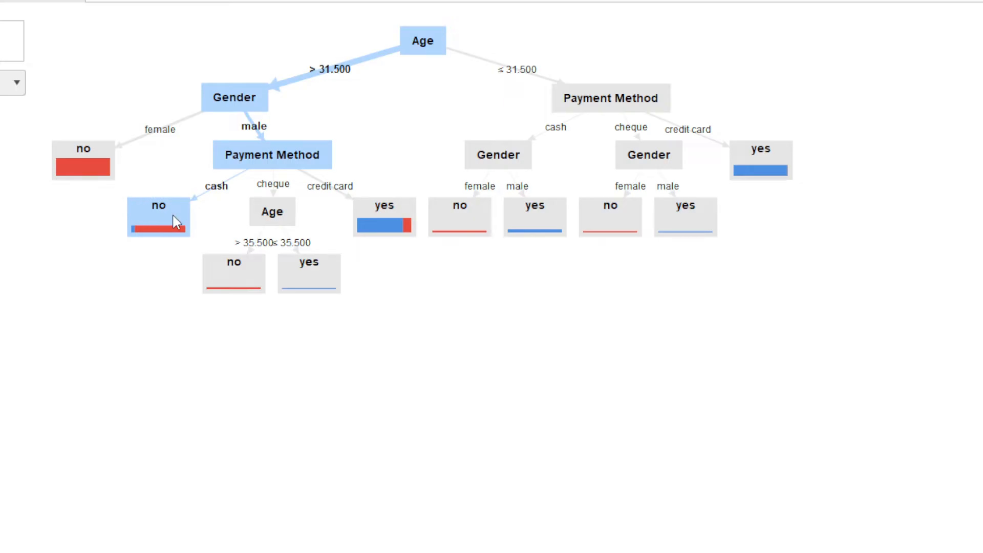
pyautogui.moveTo(176, 222)
pyautogui.click(366, 210)
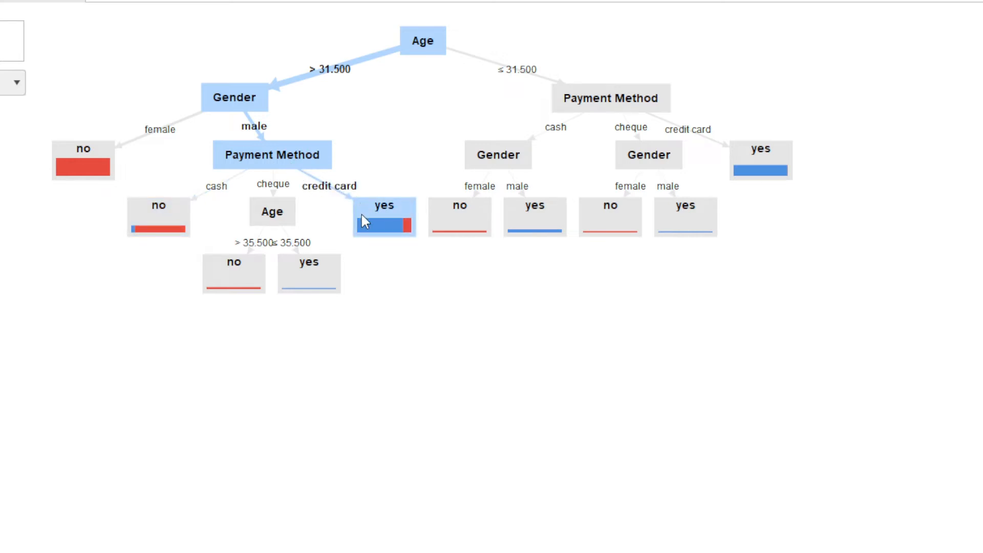
pyautogui.moveTo(361, 215)
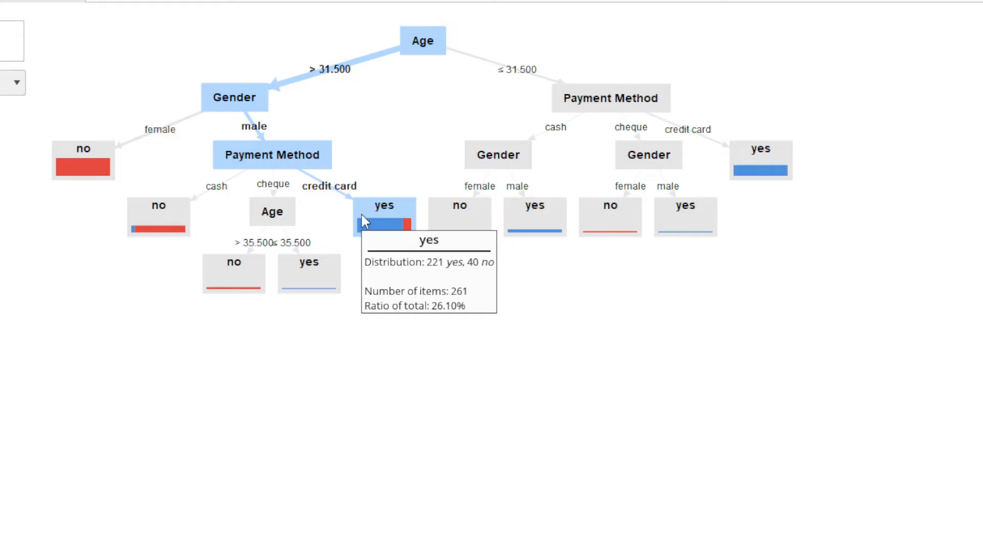
# Follow the cheque branch to its Age split and examine the > 35.500 and ≤ 35.500 leaves.
pyautogui.click(272, 215)
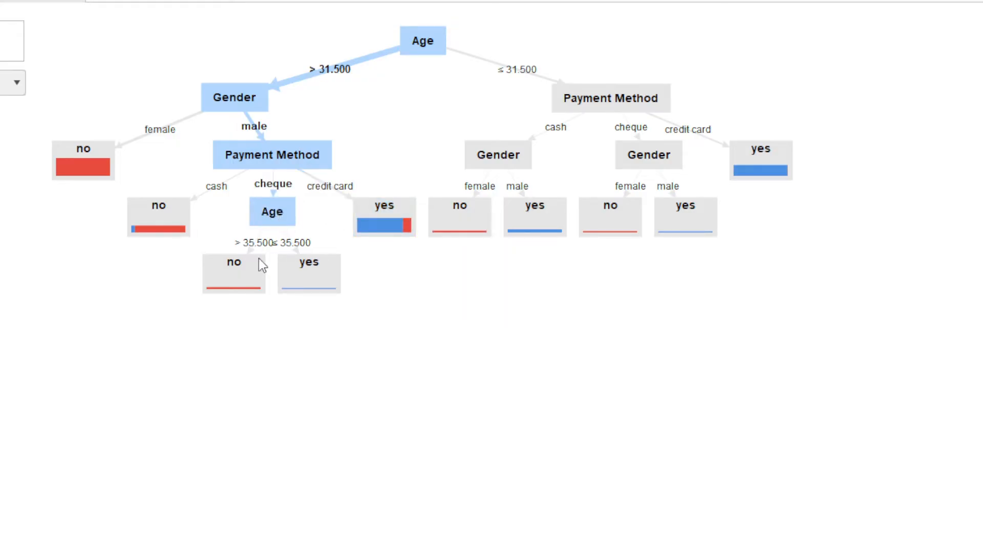
pyautogui.click(242, 283)
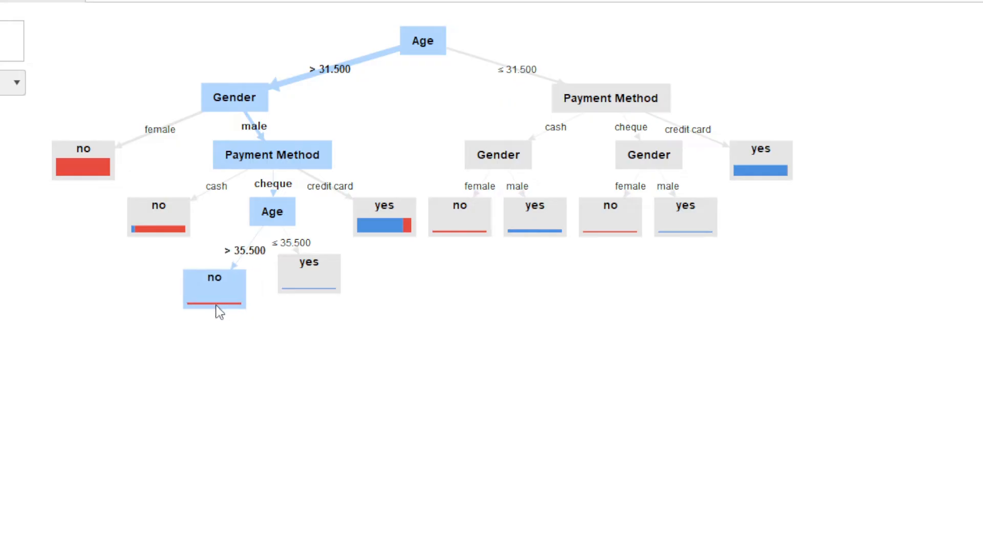
pyautogui.click(302, 283)
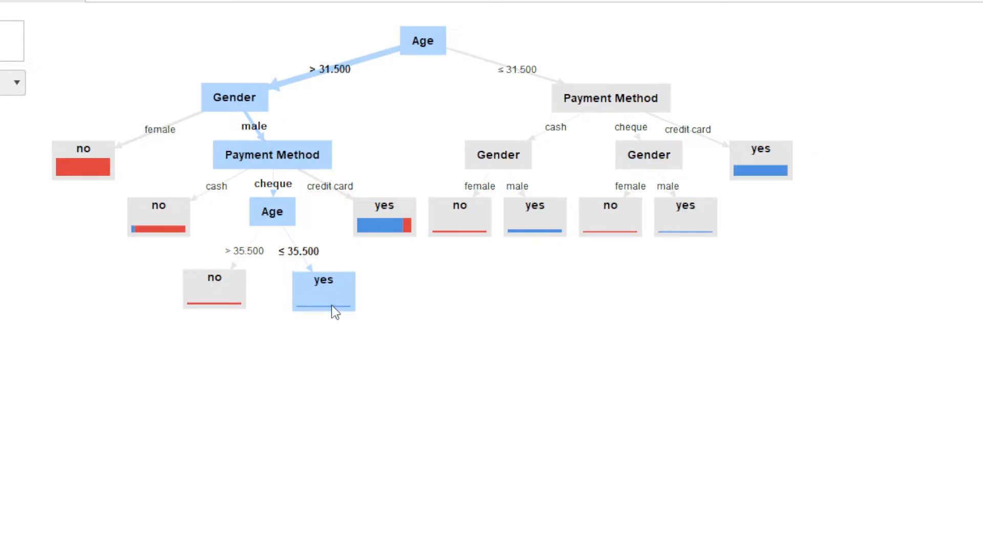
pyautogui.moveTo(333, 306)
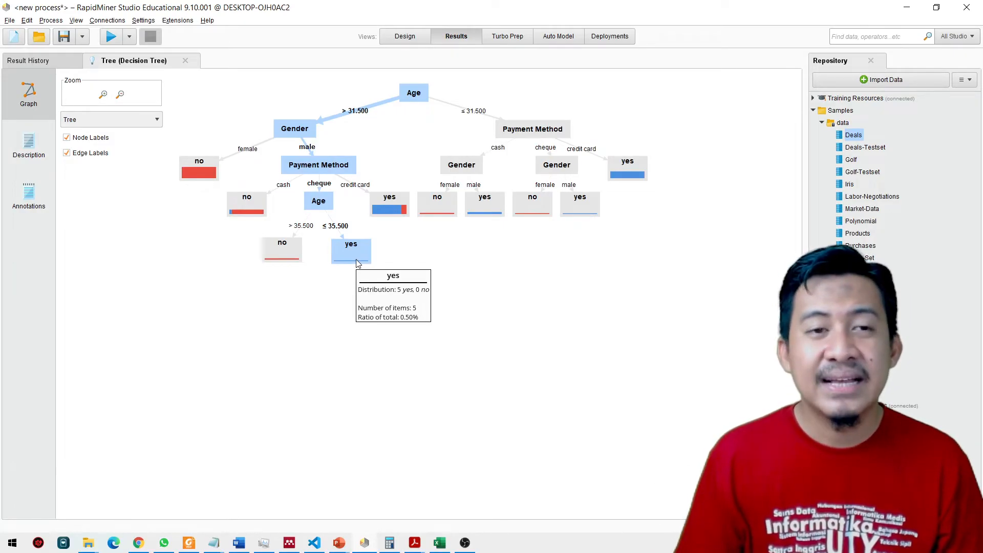
# Return to the process design, connect the Decision Tree's example set output to the second result port and run the process.
pyautogui.click(402, 37)
pyautogui.click(251, 134)
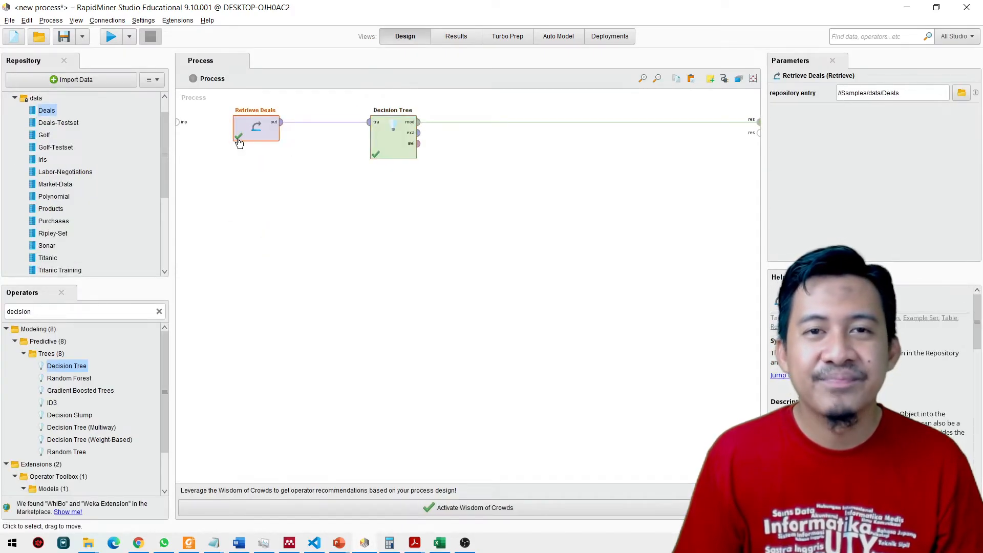
pyautogui.click(379, 146)
pyautogui.moveTo(420, 134); pyautogui.dragTo(758, 132)
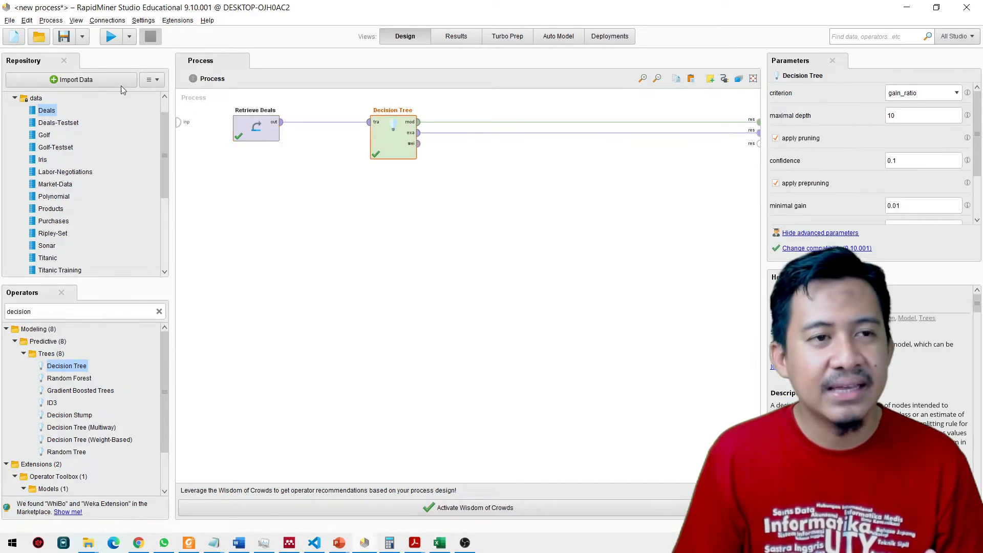
pyautogui.click(110, 35)
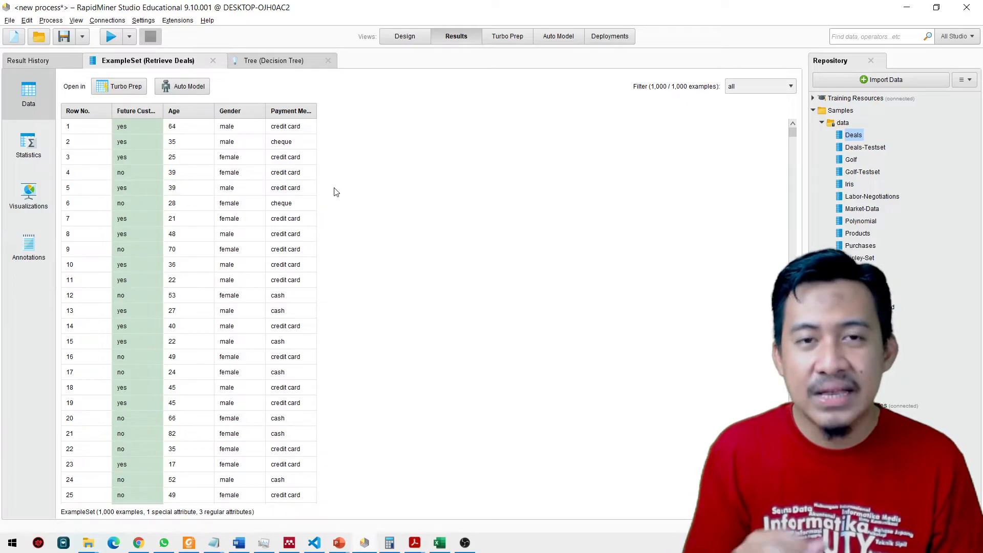
# Compare the decision tree with the Deals example set, adjusting the label column's width in the data table, and return to the tree.
pyautogui.click(295, 62)
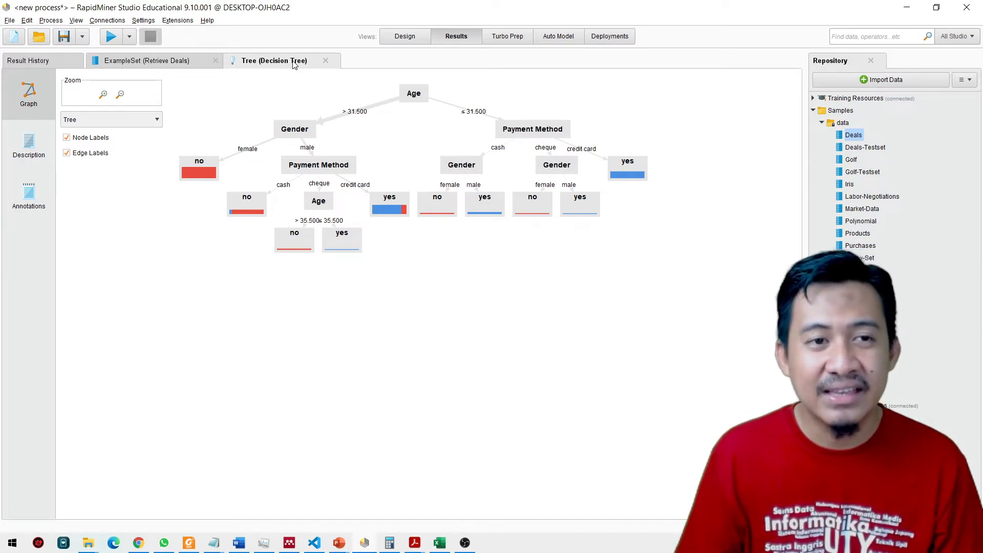
pyautogui.click(188, 65)
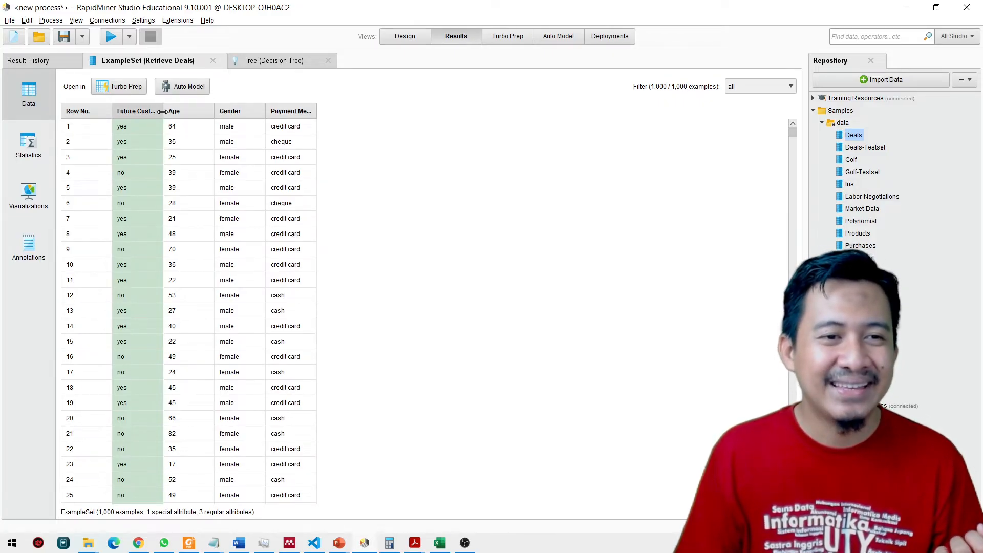
pyautogui.moveTo(161, 111); pyautogui.dragTo(182, 112)
pyautogui.click(275, 62)
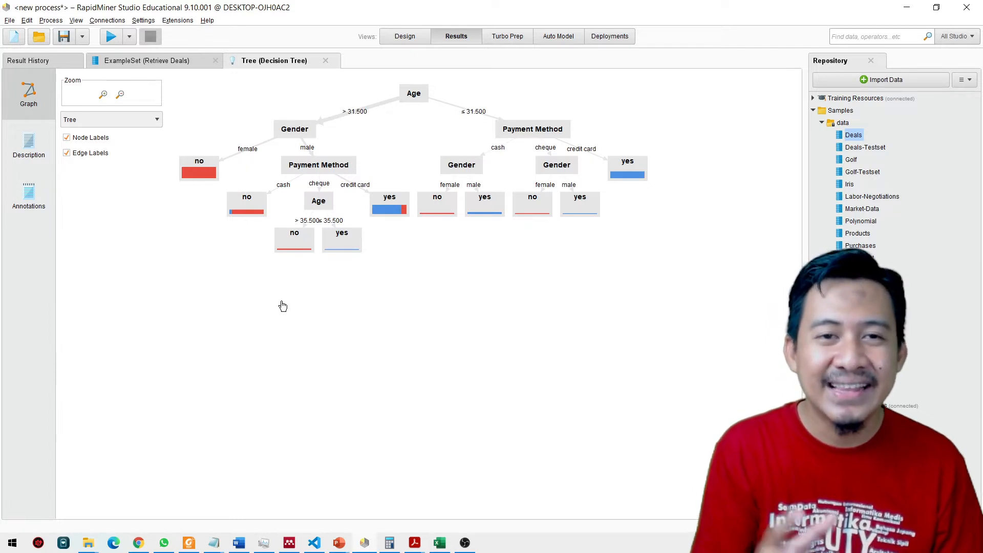
# Go back to the process design, preview the Deals-Testset sample data and add it to the process below the Decision Tree.
pyautogui.click(404, 36)
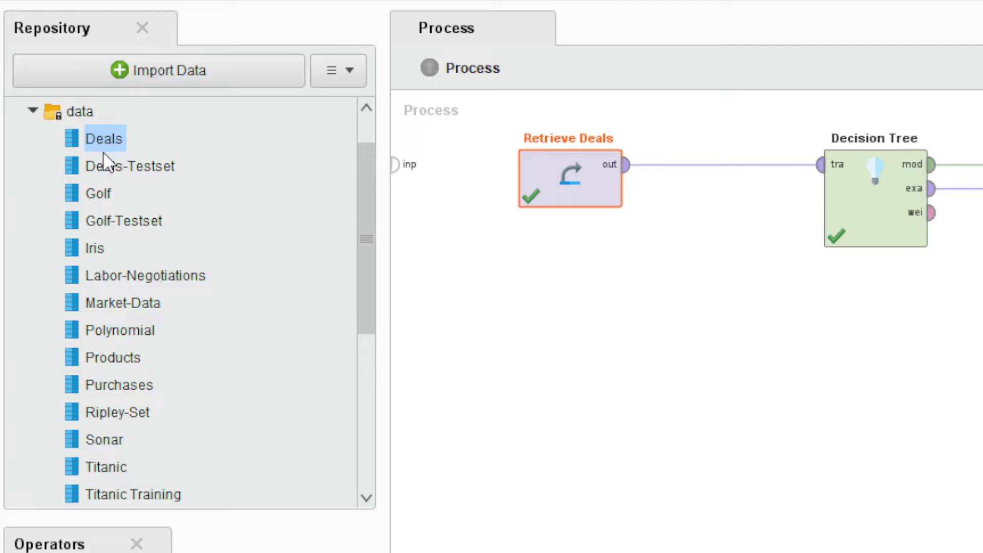
pyautogui.click(155, 166)
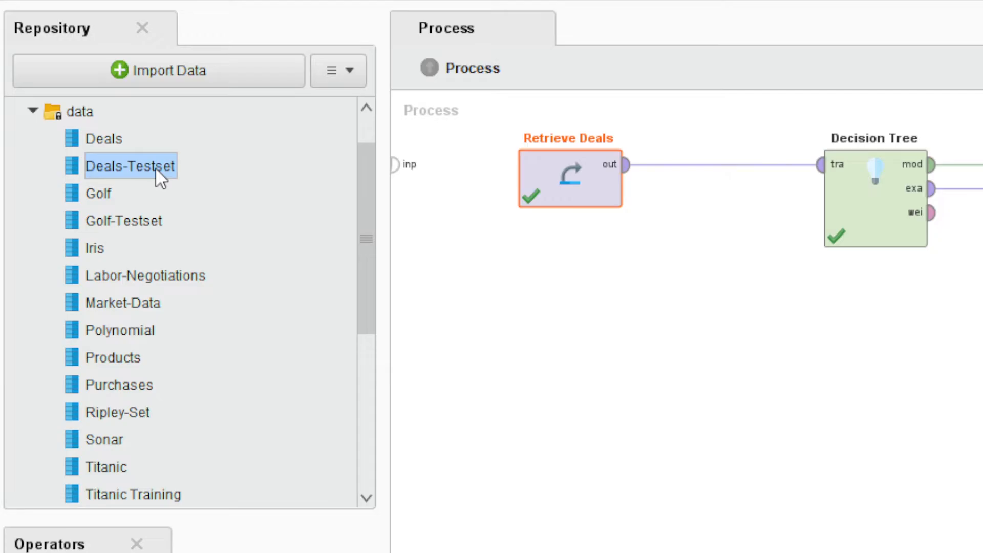
pyautogui.moveTo(155, 167)
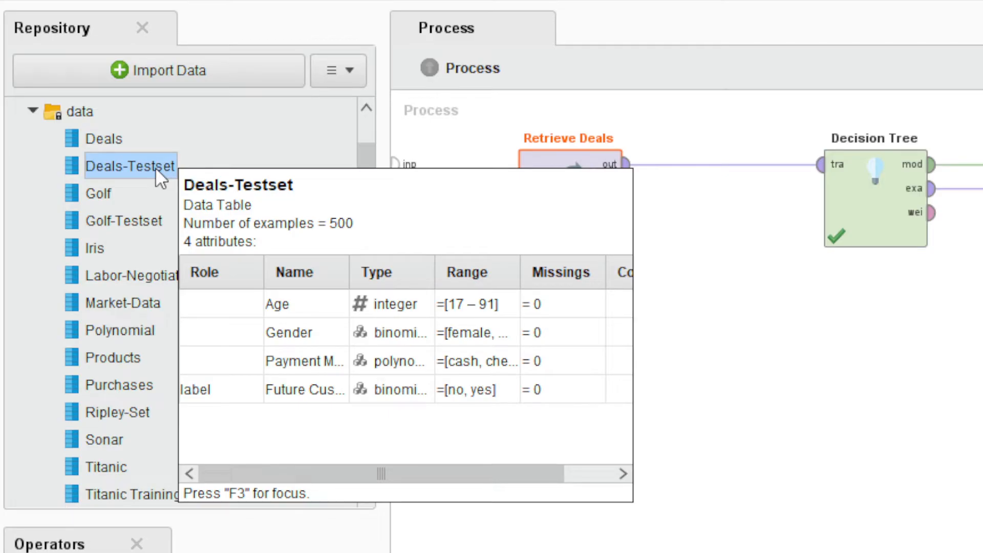
pyautogui.moveTo(155, 167); pyautogui.dragTo(865, 358)
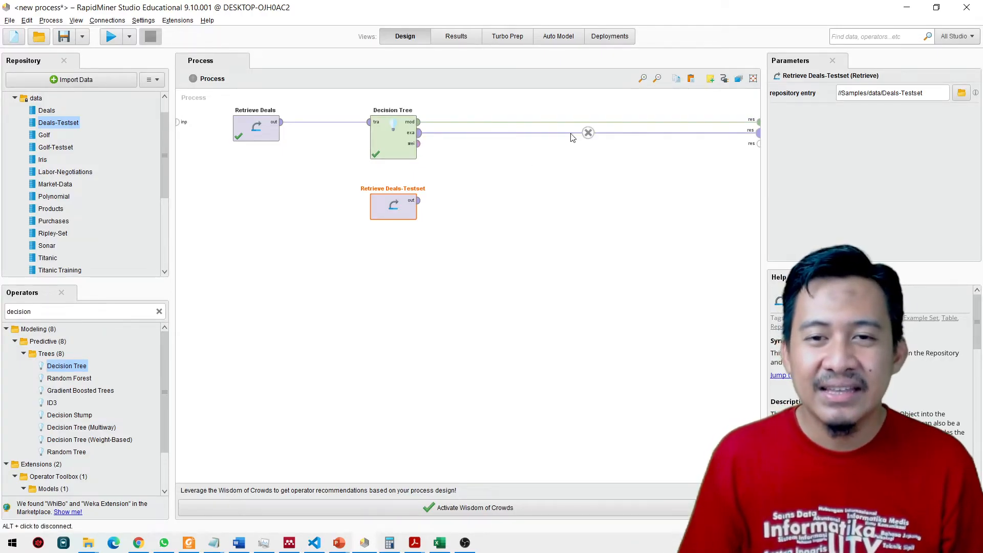
# Disconnect both Decision Tree outputs from the result ports and move the Decision Tree and Retrieve Deals-Testset operators closer to Retrieve Deals.
pyautogui.keyDown('alt'); pyautogui.click(588, 133); pyautogui.keyUp('alt')
pyautogui.keyDown('alt'); pyautogui.click(587, 122); pyautogui.keyUp('alt')
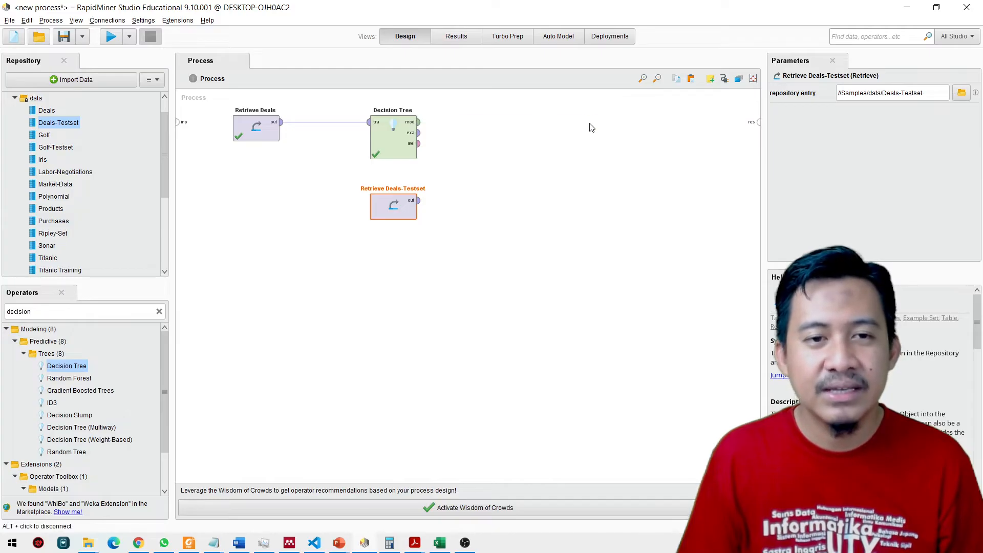
pyautogui.moveTo(400, 145); pyautogui.dragTo(365, 146)
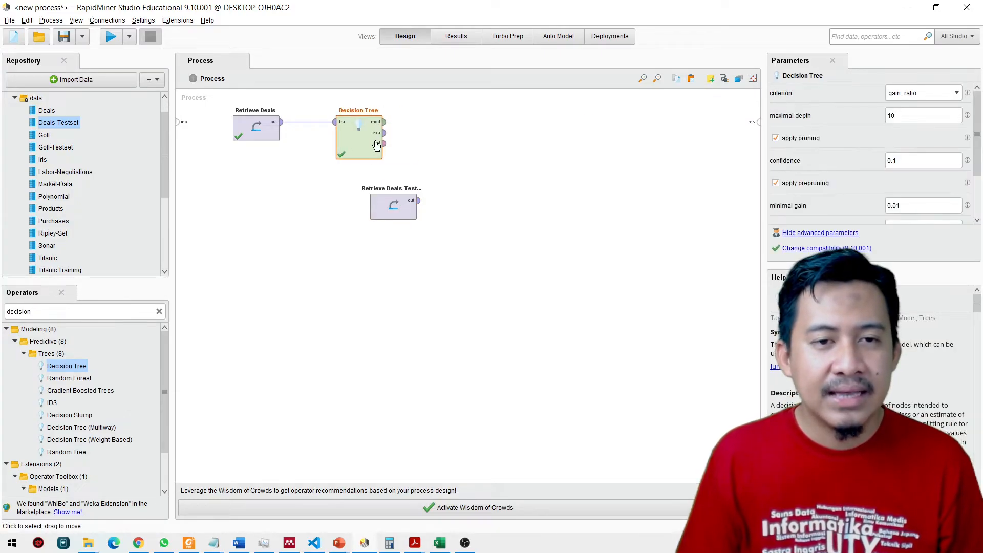
pyautogui.click(393, 217)
pyautogui.moveTo(393, 221); pyautogui.dragTo(373, 221)
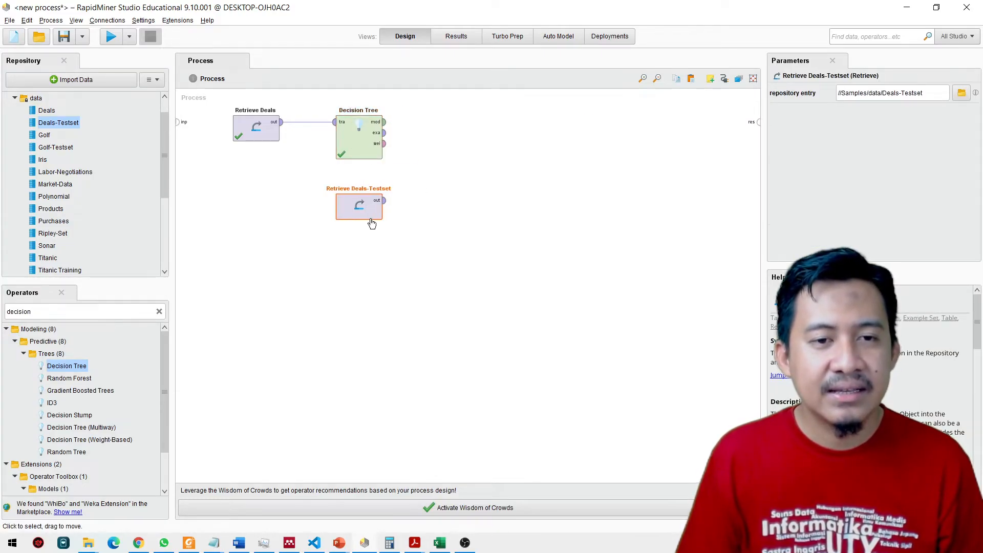
pyautogui.click(390, 246)
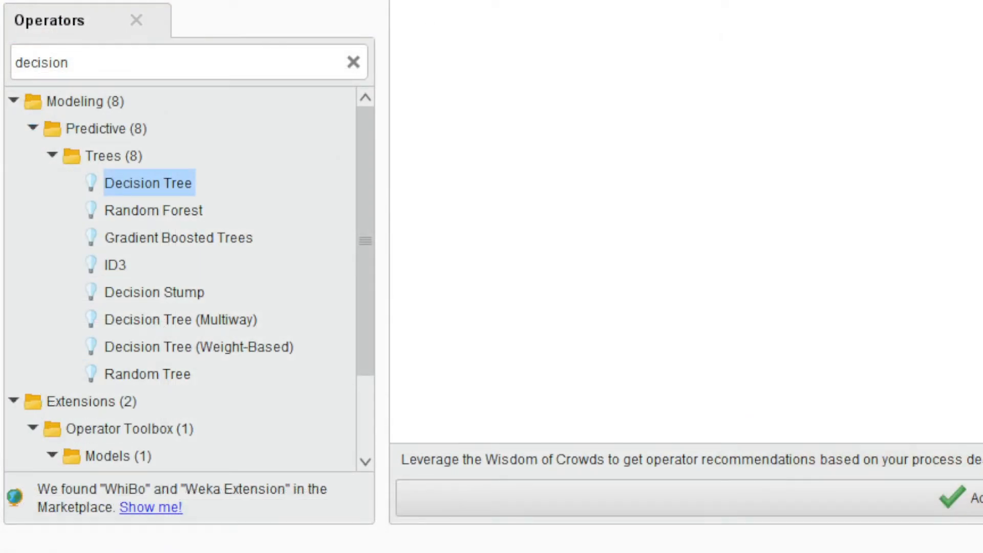
# Search the operators for "apply model" and place the Apply Model operator to the right of the Decision Tree with space between them.
pyautogui.click(116, 71)
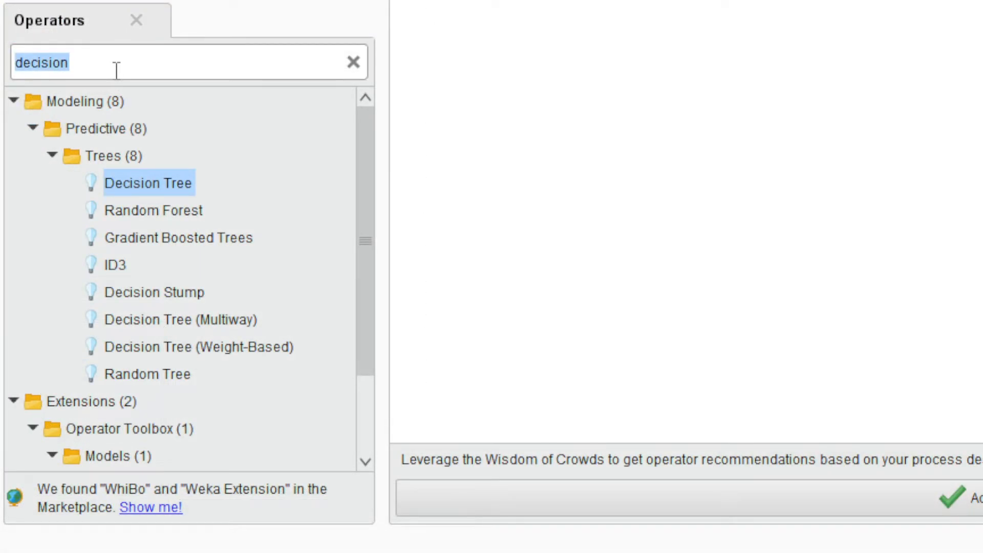
pyautogui.write('apply model')
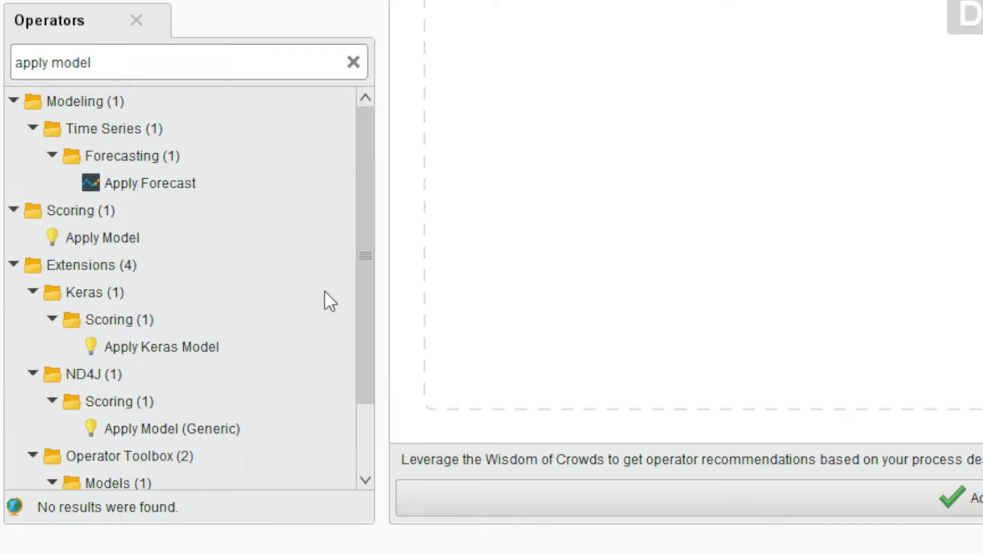
pyautogui.scroll(-1, 295, 303)
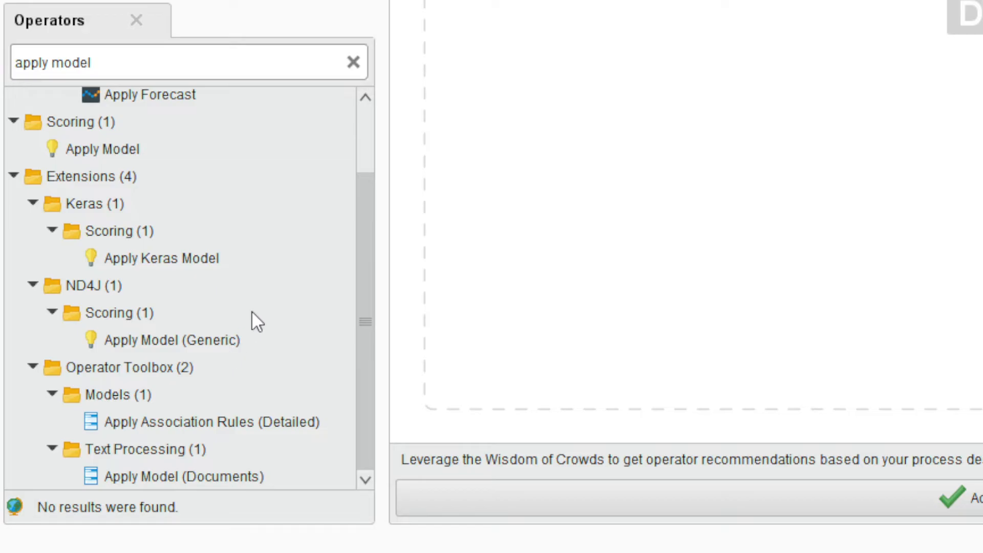
pyautogui.scroll(1, 228, 220)
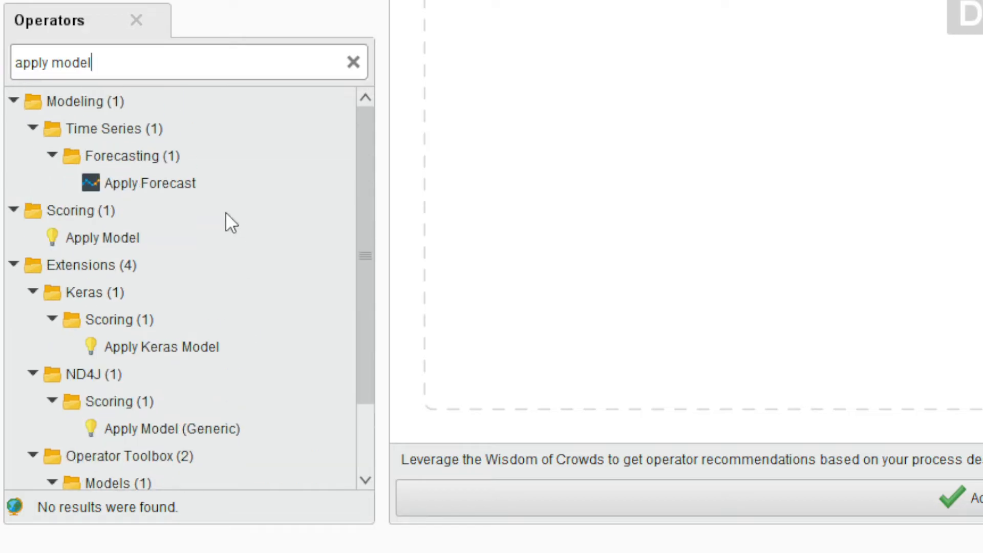
pyautogui.click(115, 238)
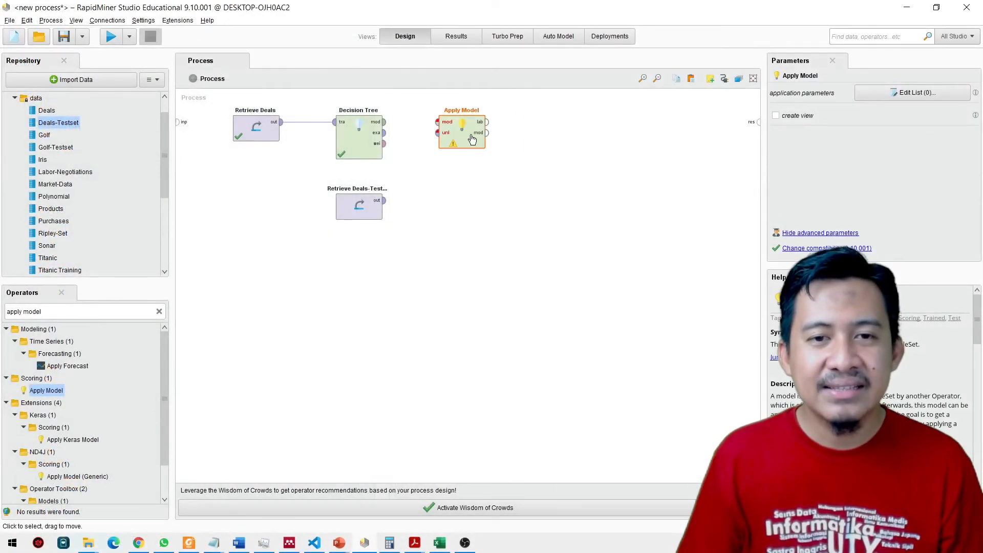
pyautogui.moveTo(472, 139); pyautogui.dragTo(506, 139)
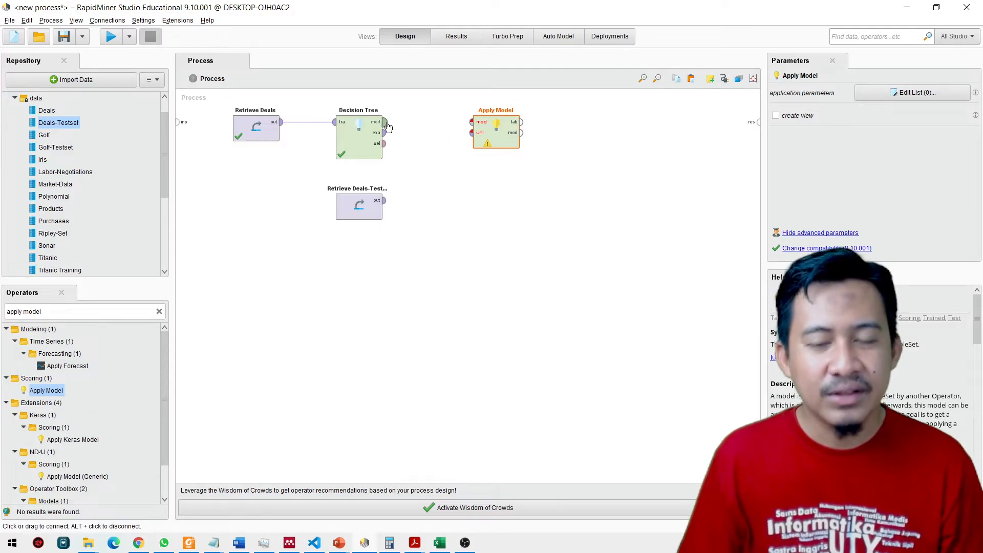
# Connect the Decision Tree's model output to the model input of Apply Model.
pyautogui.moveTo(388, 125)
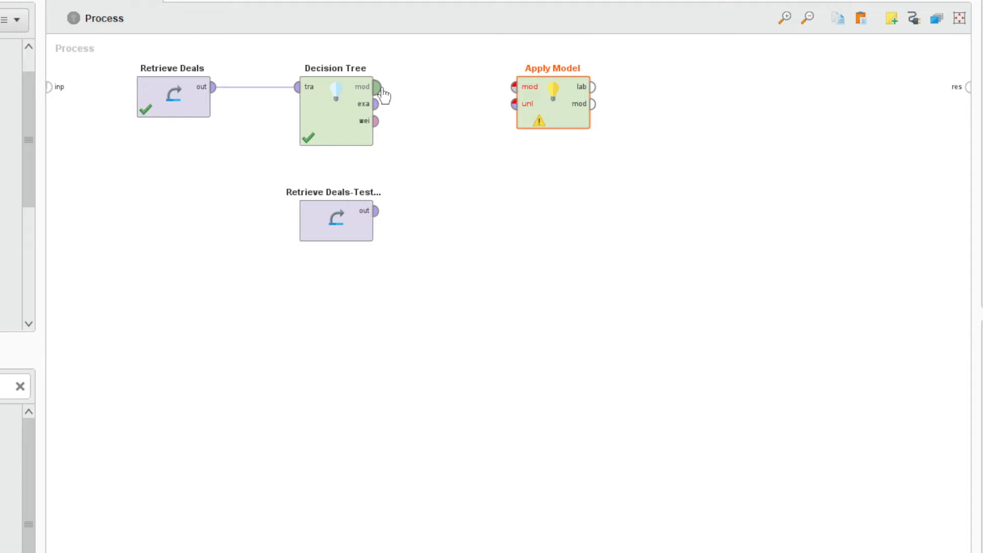
pyautogui.moveTo(382, 91)
pyautogui.moveTo(383, 91); pyautogui.dragTo(513, 91)
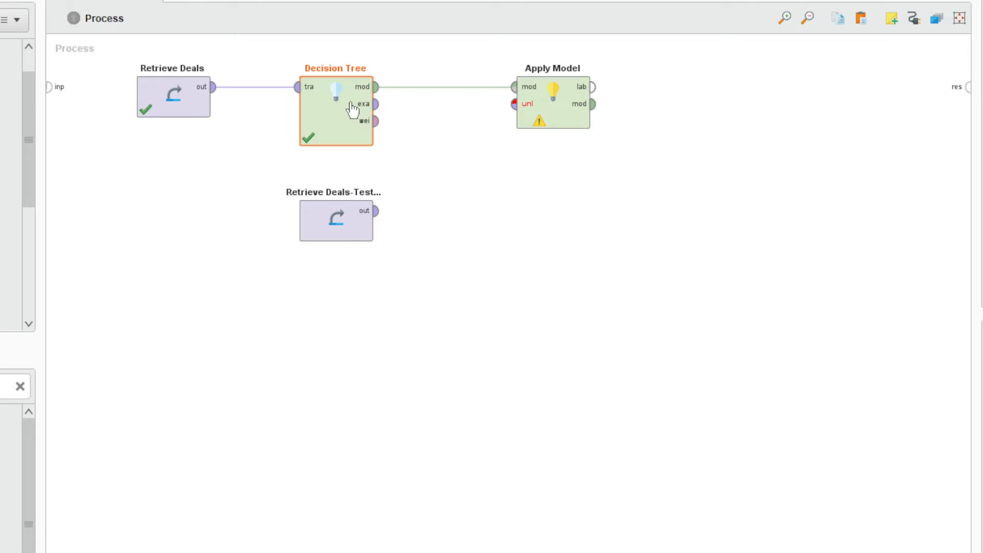
pyautogui.click(553, 104)
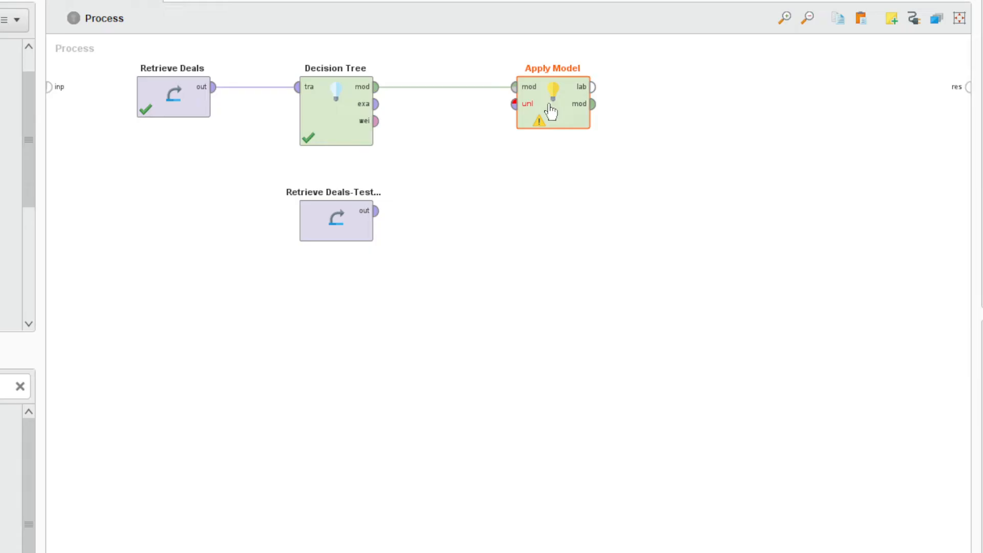
# Connect the Retrieve Deals-Testset output to Apply Model's unlabelled input and Apply Model's labelled output to the process result port.
pyautogui.click(342, 230)
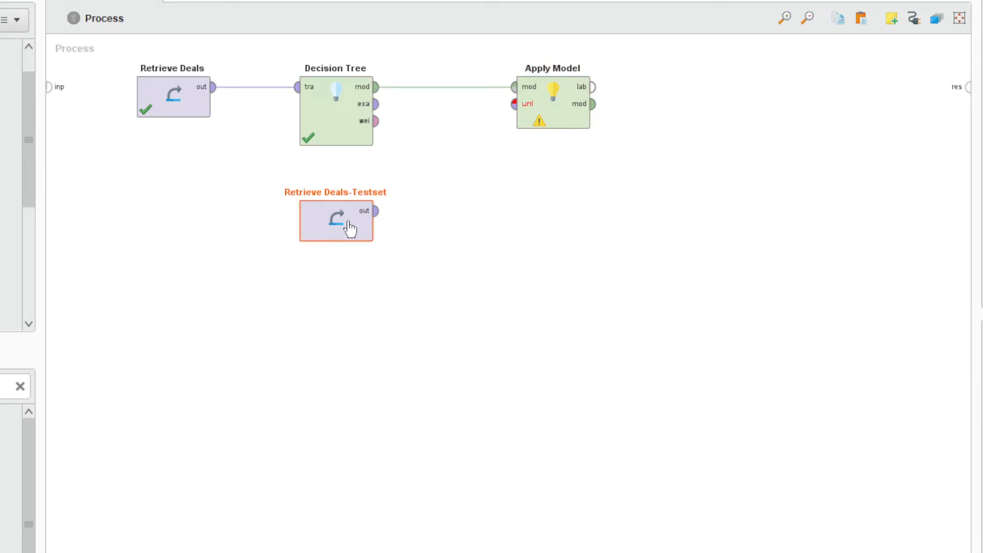
pyautogui.click(376, 210)
pyautogui.click(514, 104)
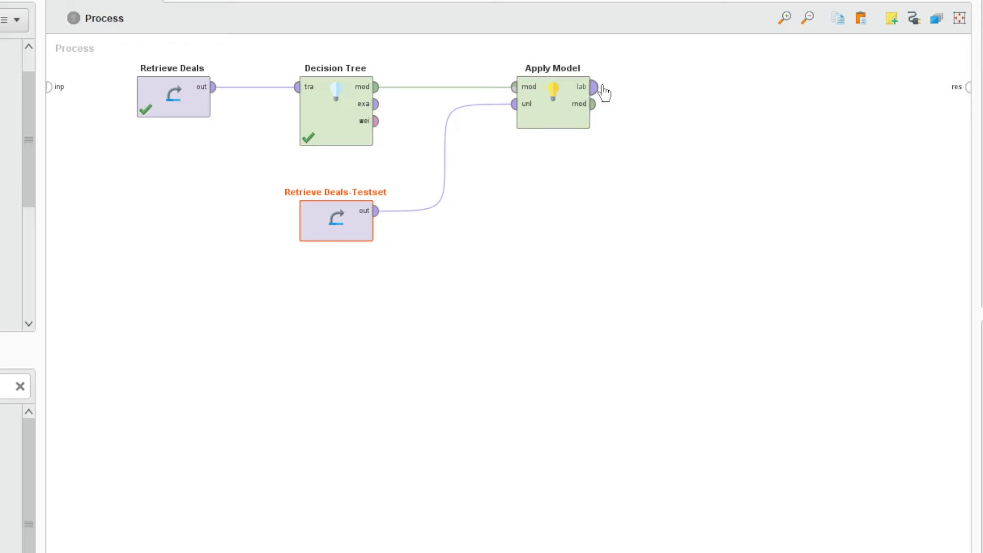
pyautogui.moveTo(603, 90)
pyautogui.moveTo(603, 90); pyautogui.dragTo(965, 91)
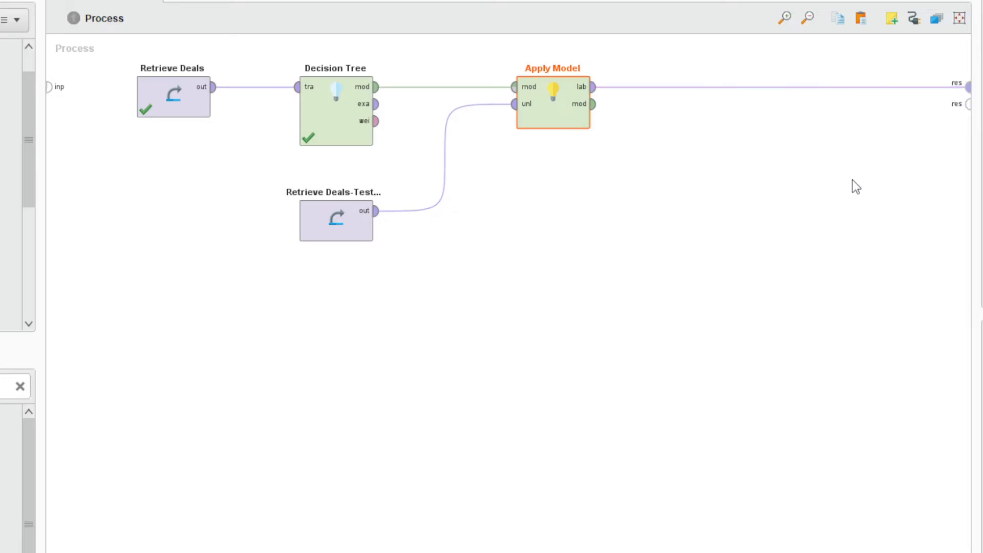
# Connect Apply Model's model output to the second process result port and run the process.
pyautogui.moveTo(594, 104); pyautogui.dragTo(968, 104)
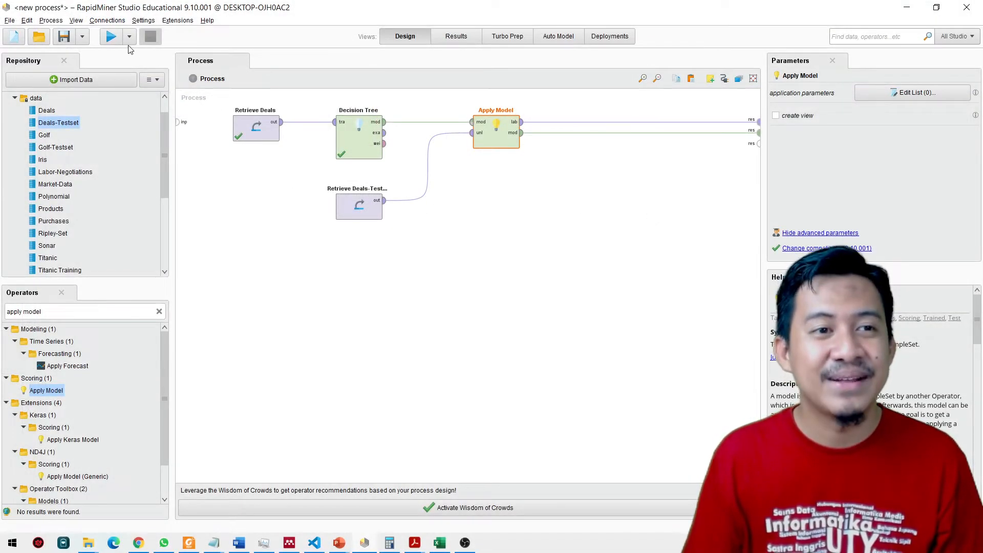
pyautogui.click(113, 38)
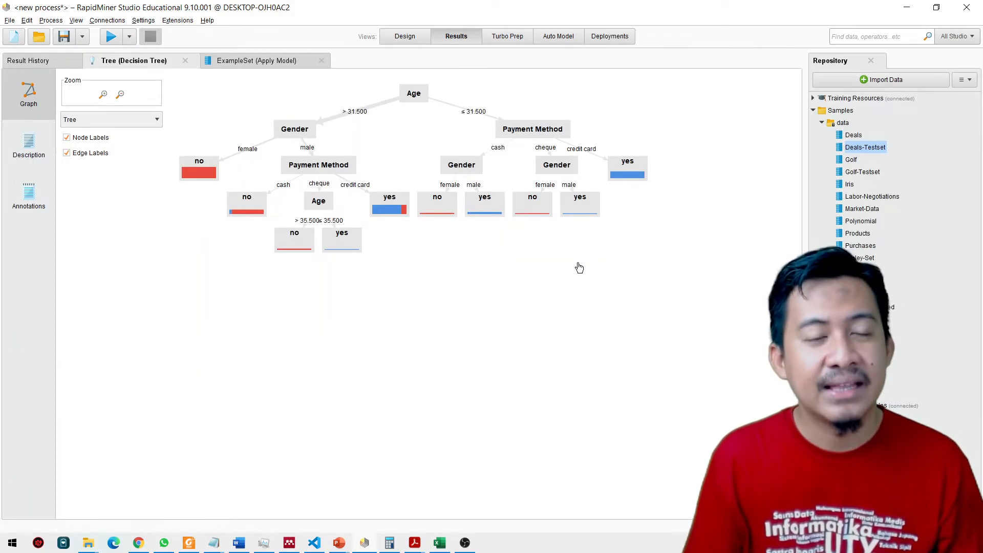
# Open the ExampleSet (Apply Model) results and widen the Future Customer and prediction(Future Customer) columns to show their full headings.
pyautogui.click(258, 62)
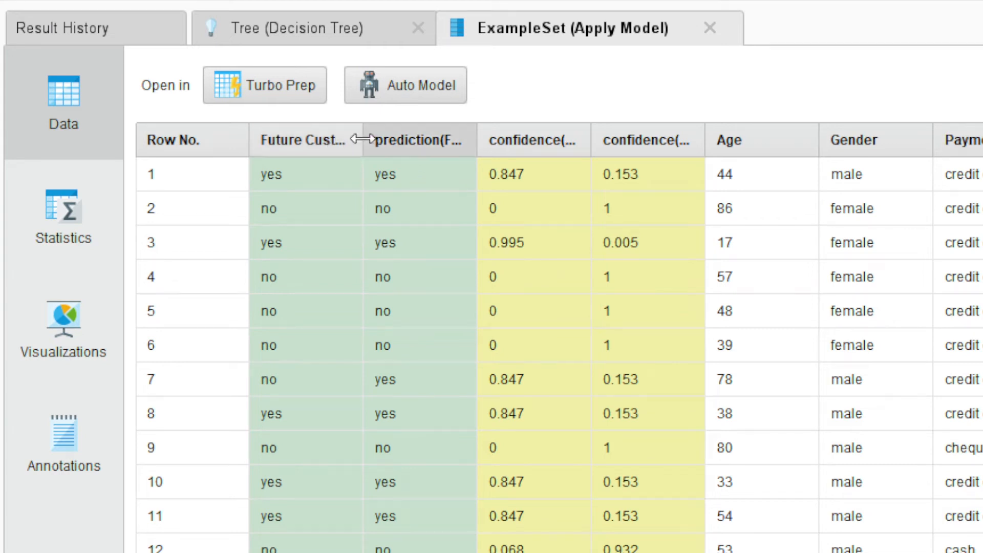
pyautogui.moveTo(363, 139); pyautogui.dragTo(393, 142)
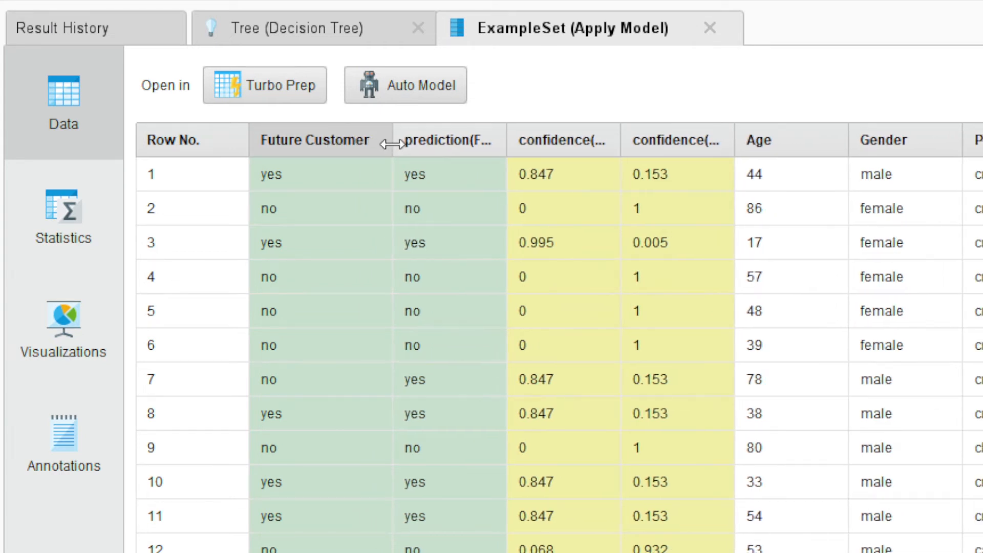
pyautogui.moveTo(505, 138); pyautogui.dragTo(623, 139)
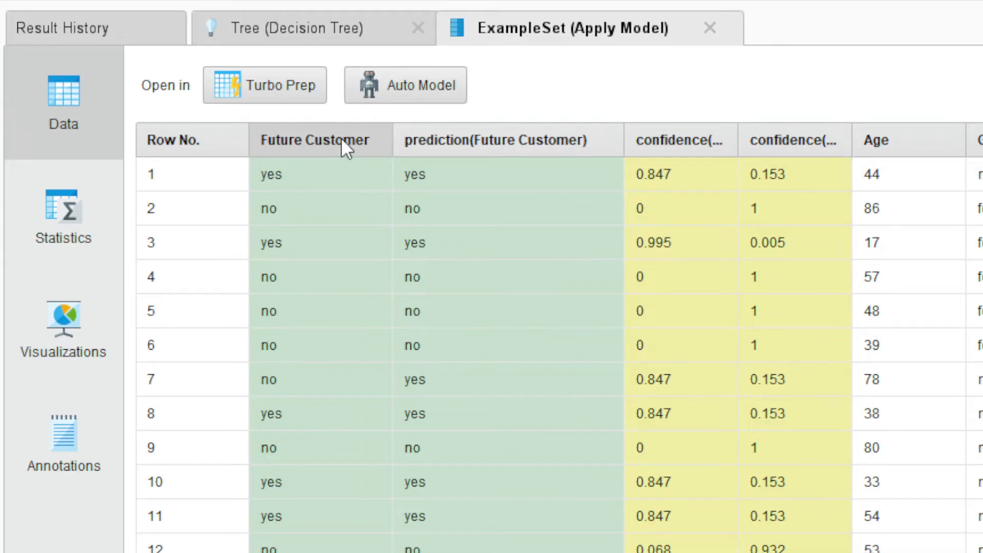
# Compare the Future Customer labels with the prediction(Future Customer) values in rows 1 and 2.
pyautogui.moveTo(346, 143)
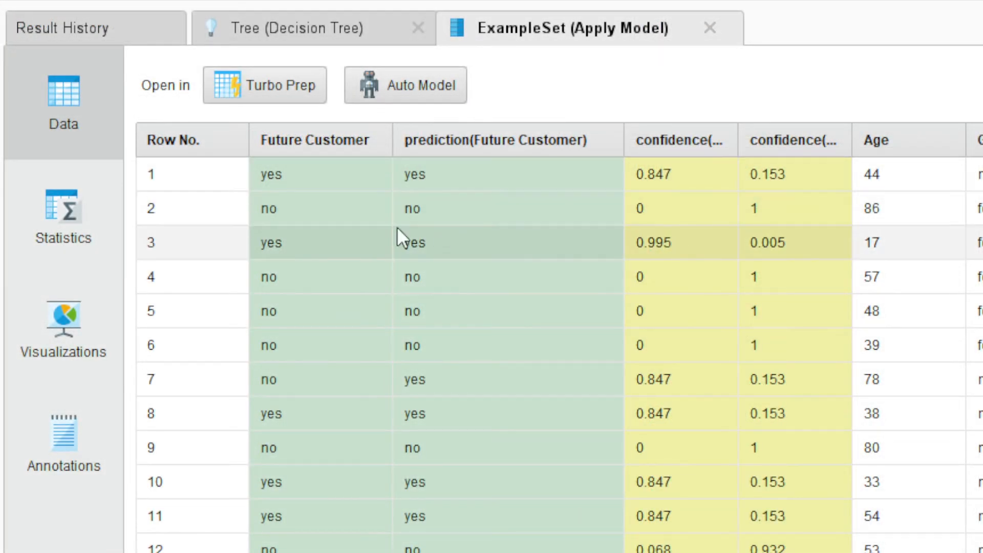
pyautogui.click(310, 171)
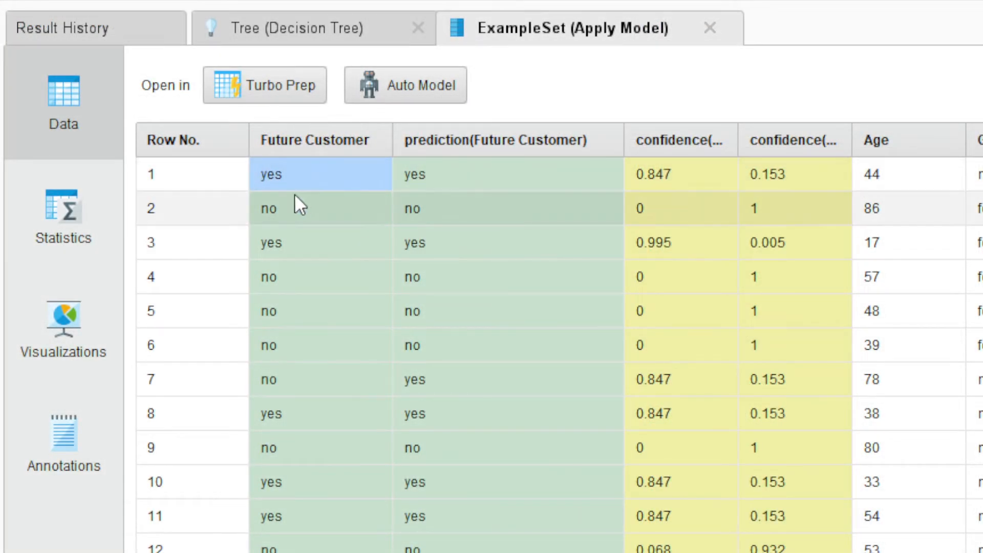
pyautogui.click(466, 176)
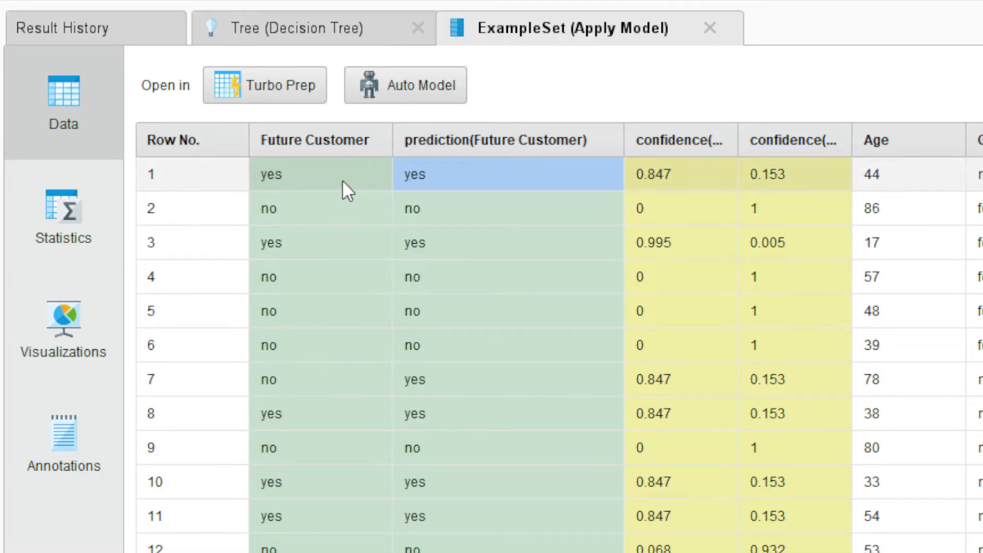
pyautogui.click(284, 186)
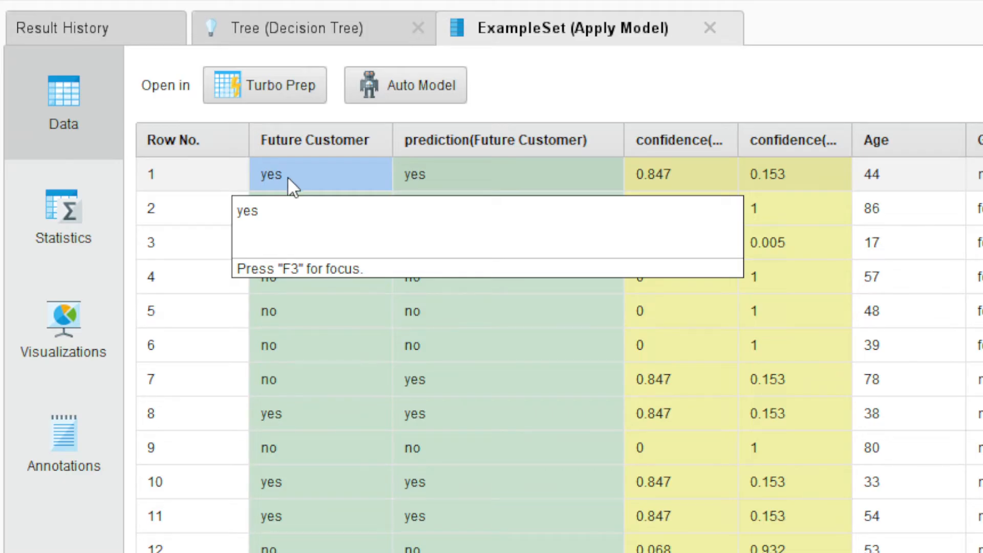
pyautogui.click(442, 174)
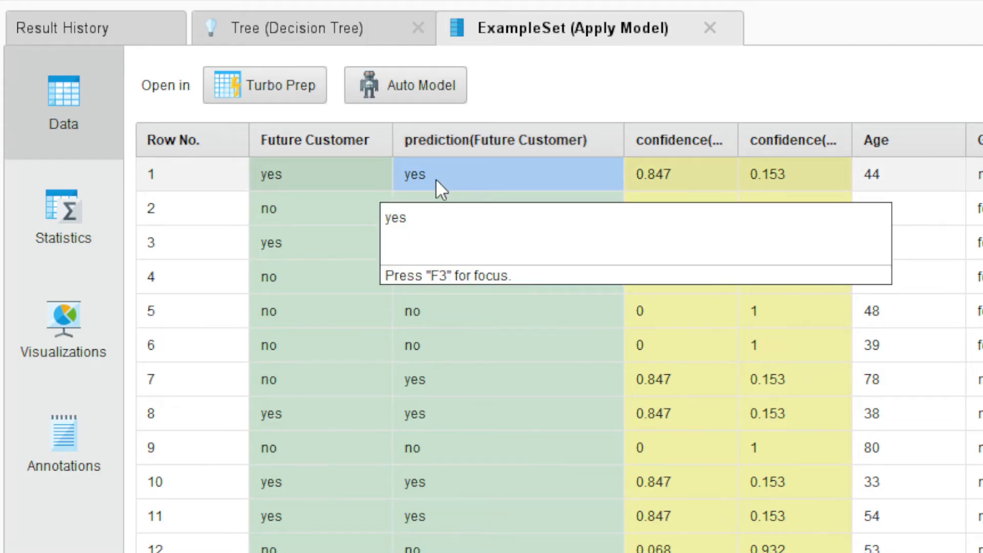
pyautogui.click(313, 178)
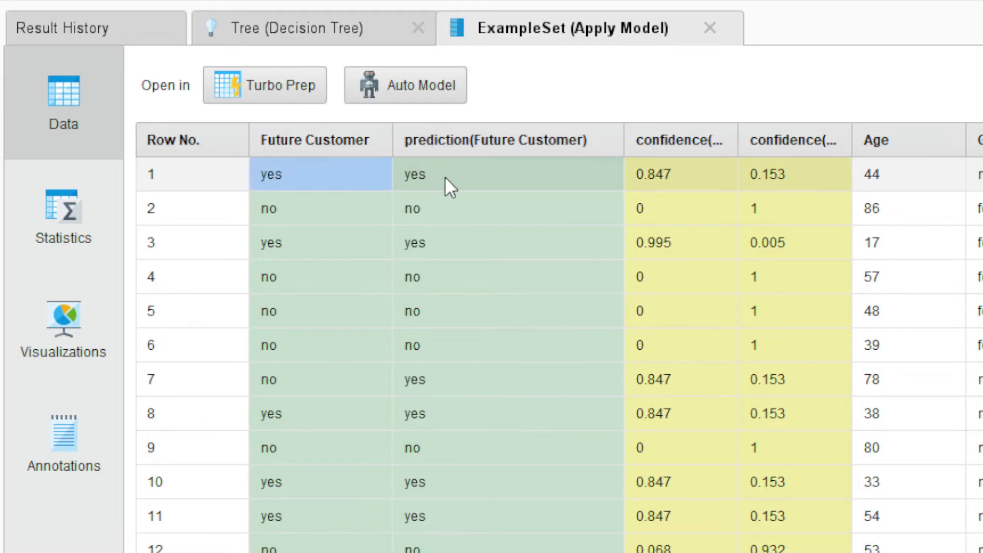
pyautogui.click(444, 176)
pyautogui.click(296, 174)
pyautogui.click(422, 175)
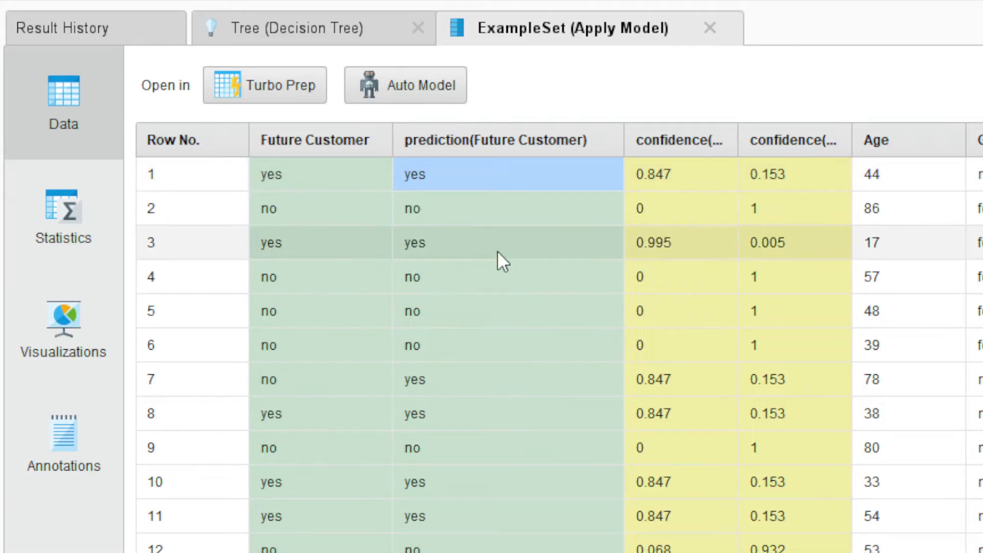
pyautogui.click(313, 210)
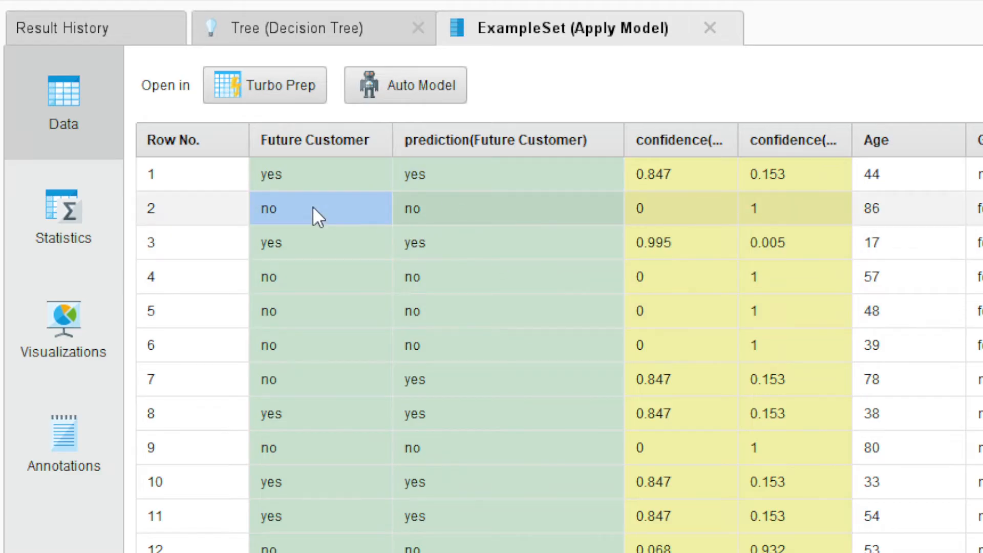
pyautogui.click(421, 209)
pyautogui.click(358, 207)
pyautogui.click(428, 202)
pyautogui.click(309, 206)
pyautogui.moveTo(440, 204); pyautogui.dragTo(363, 206)
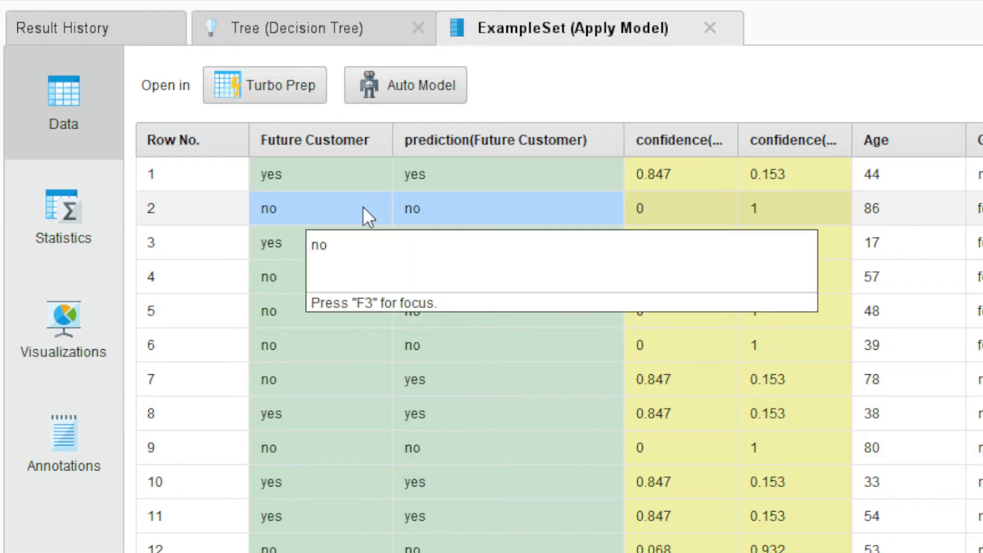
# Look through the following rows for predictions that differ from the actual label, and compare both values in row 99.
pyautogui.scroll(-3, 501, 256)
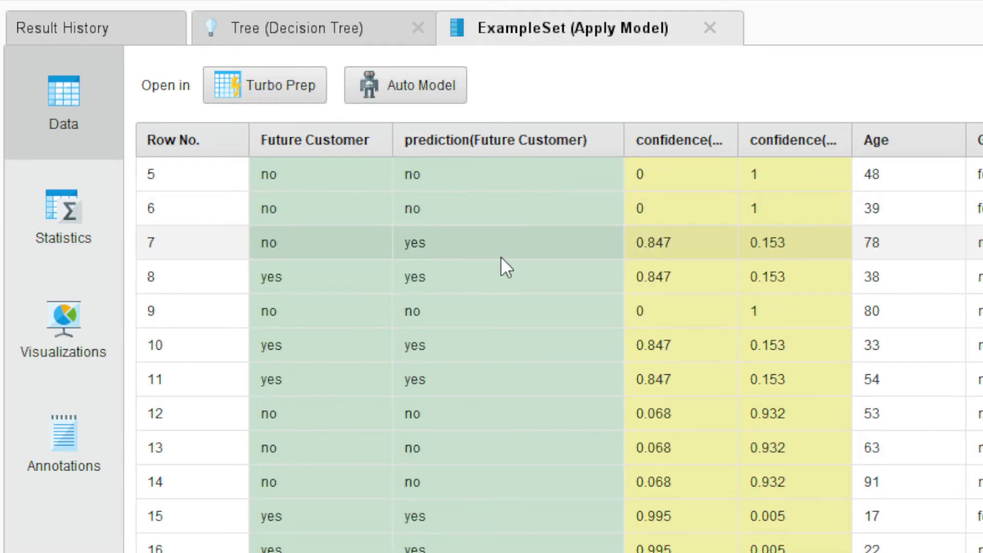
pyautogui.scroll(-1, 501, 258)
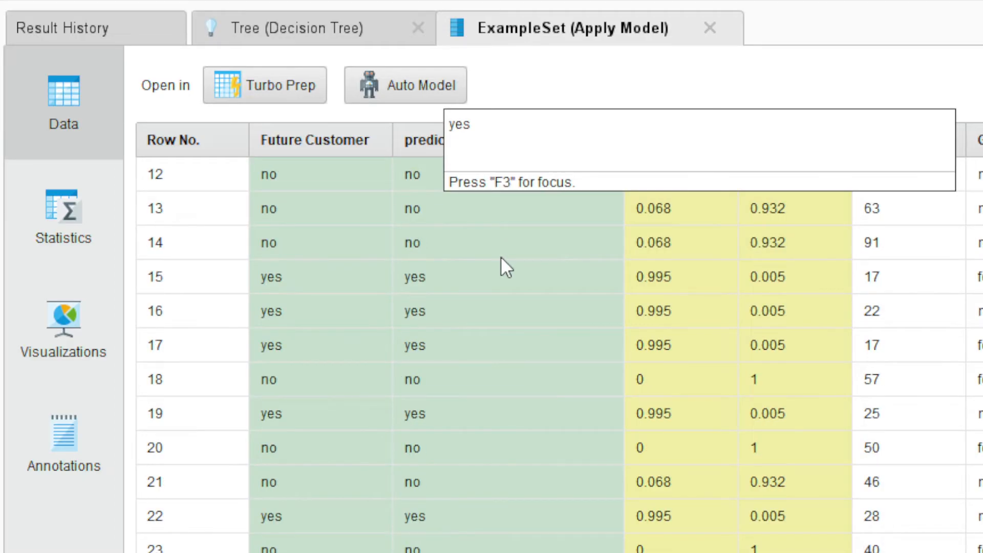
pyautogui.scroll(-2, 500, 256)
pyautogui.scroll(-2, 500, 256)
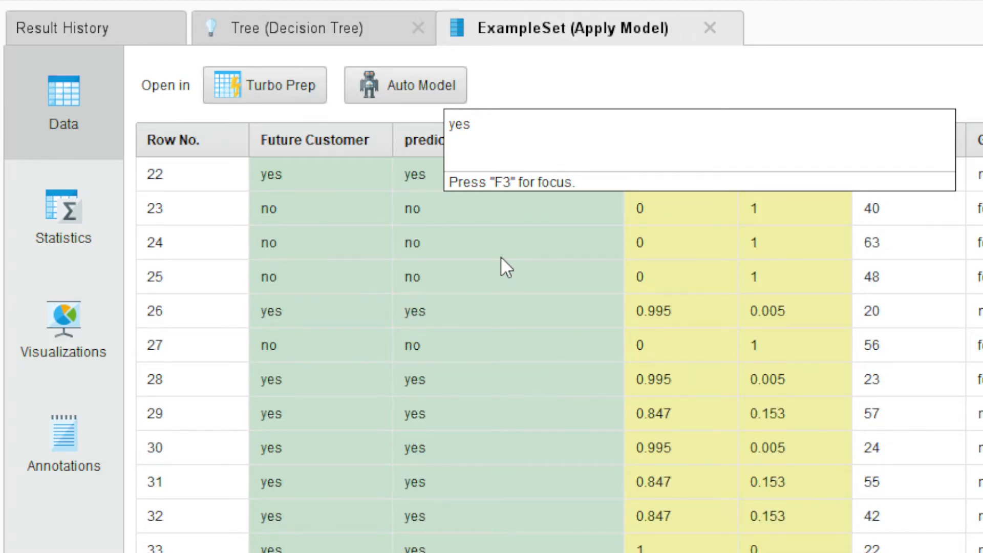
pyautogui.scroll(-2, 500, 256)
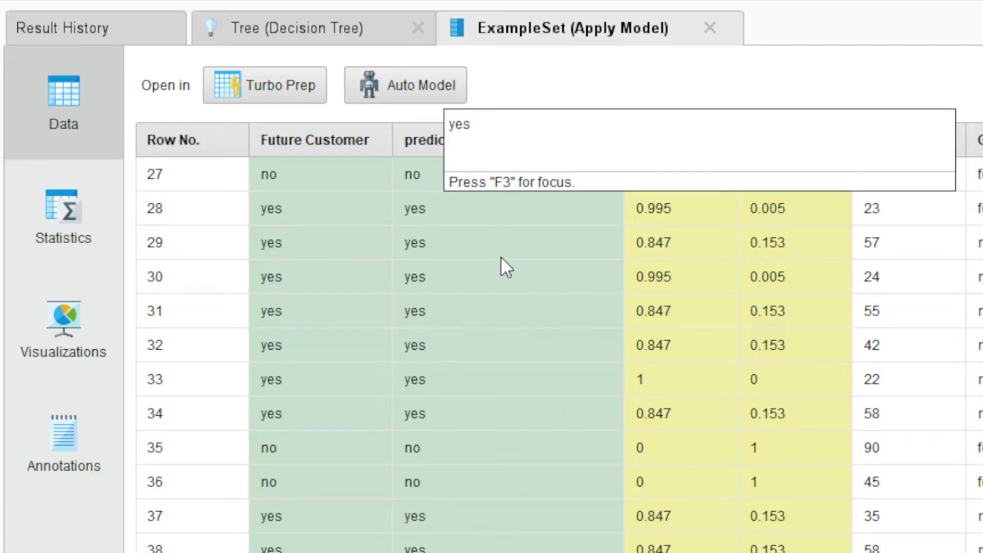
pyautogui.scroll(-3, 501, 257)
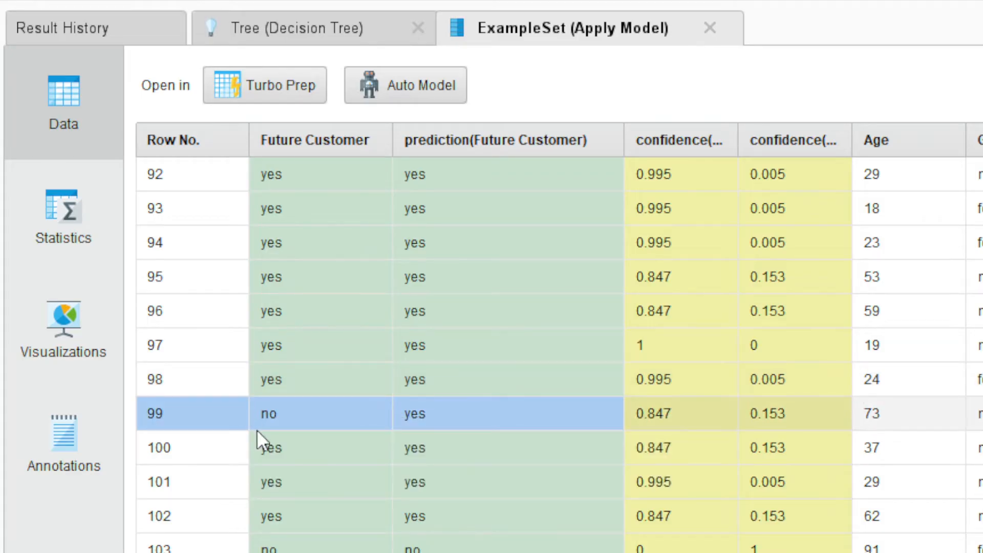
pyautogui.click(297, 413)
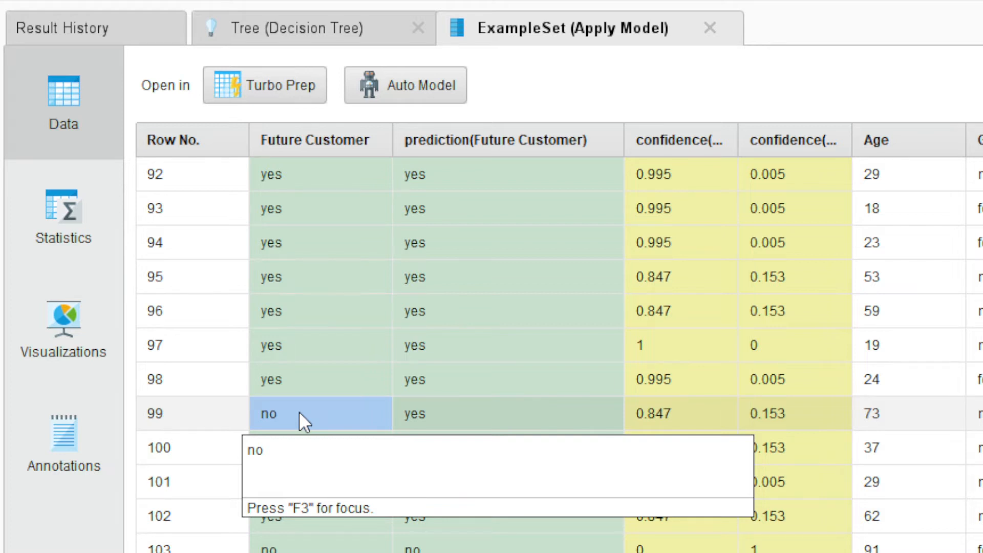
pyautogui.click(487, 413)
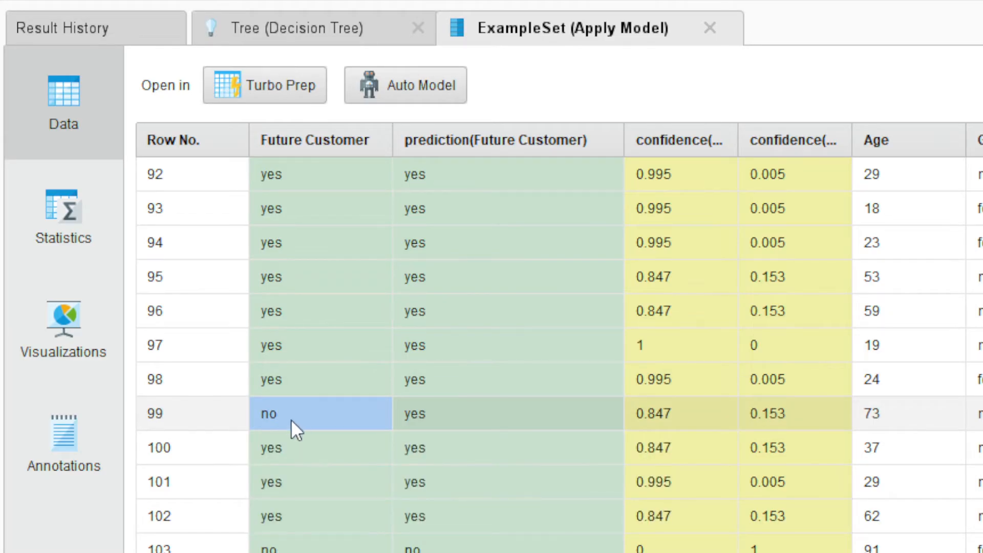
pyautogui.click(461, 414)
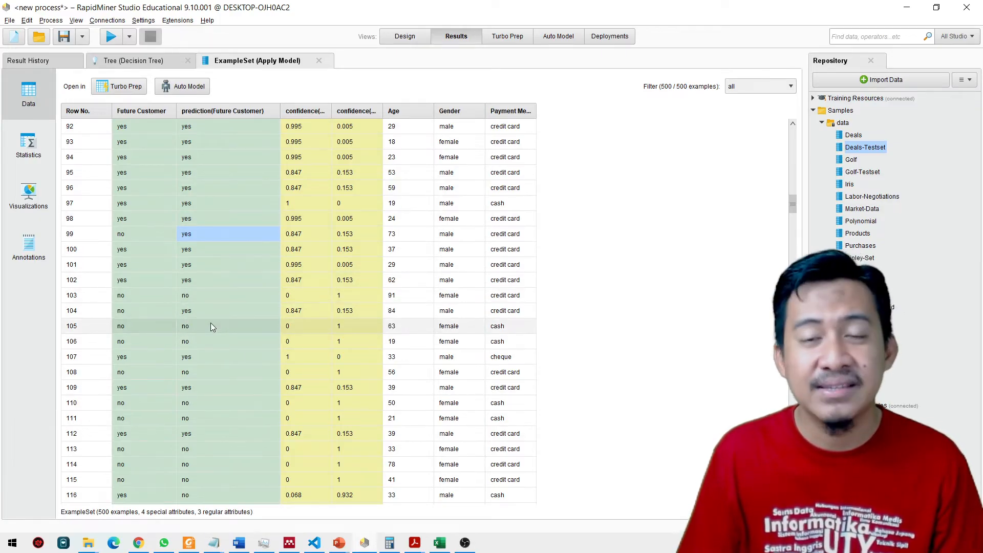
# Return to the process design, search the operators for "performance" and add Performance (Classification) to the right of and below Apply Model.
pyautogui.click(411, 41)
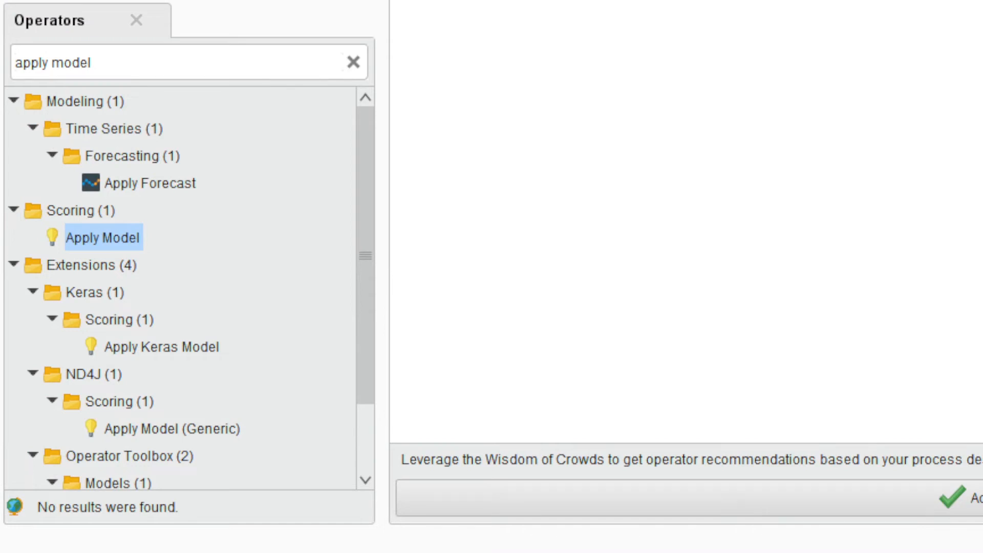
pyautogui.click(354, 64)
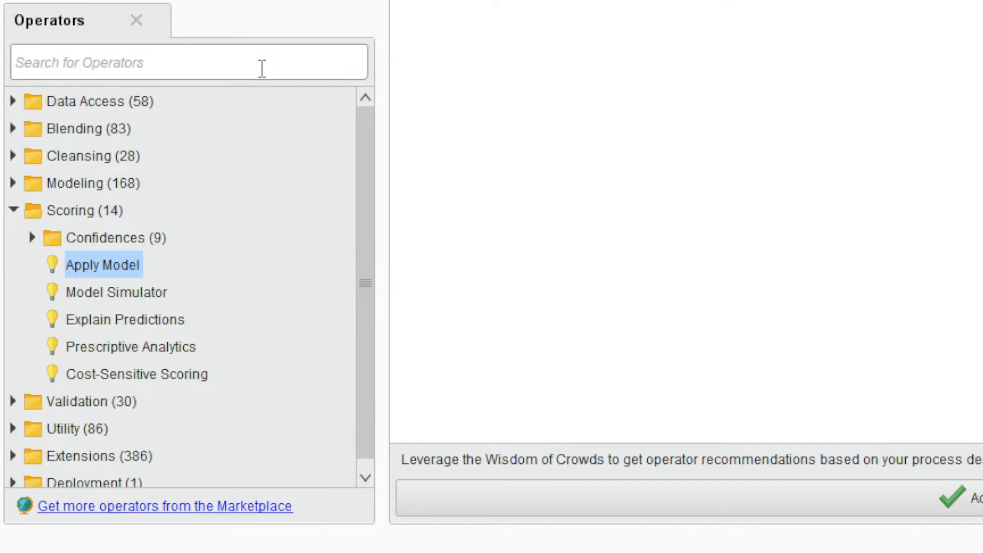
pyautogui.write('performance')
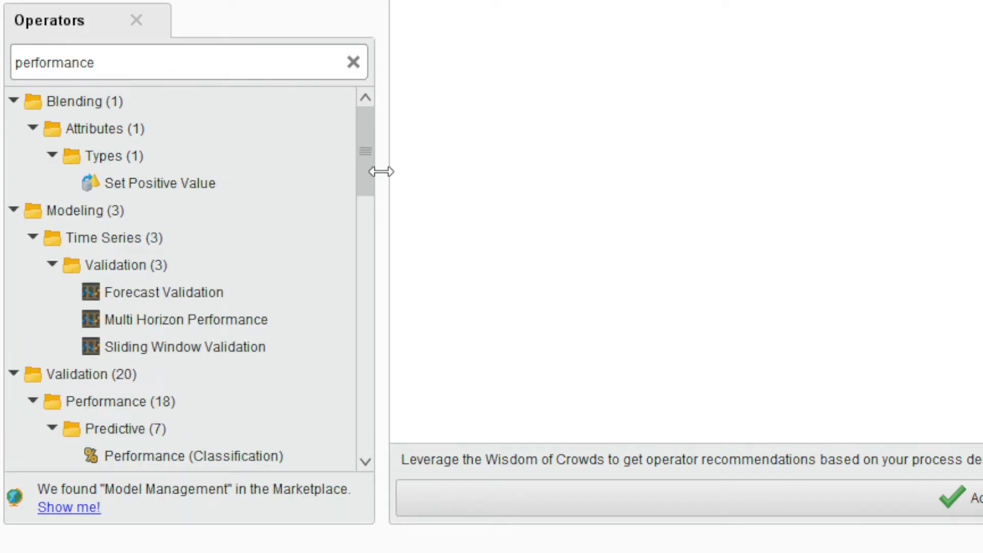
pyautogui.scroll(-3, 224, 184)
pyautogui.scroll(-1, 223, 189)
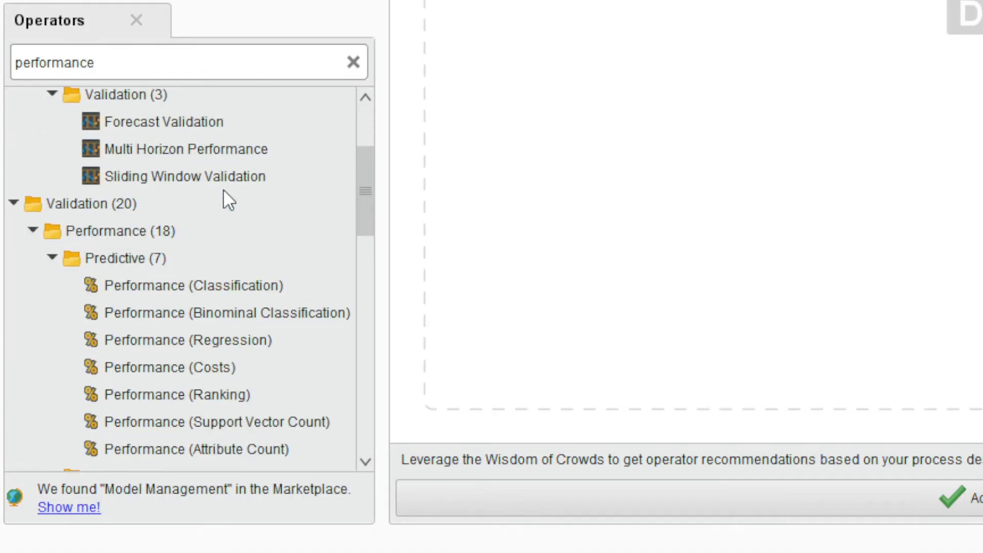
pyautogui.scroll(-1, 257, 218)
pyautogui.click(127, 224)
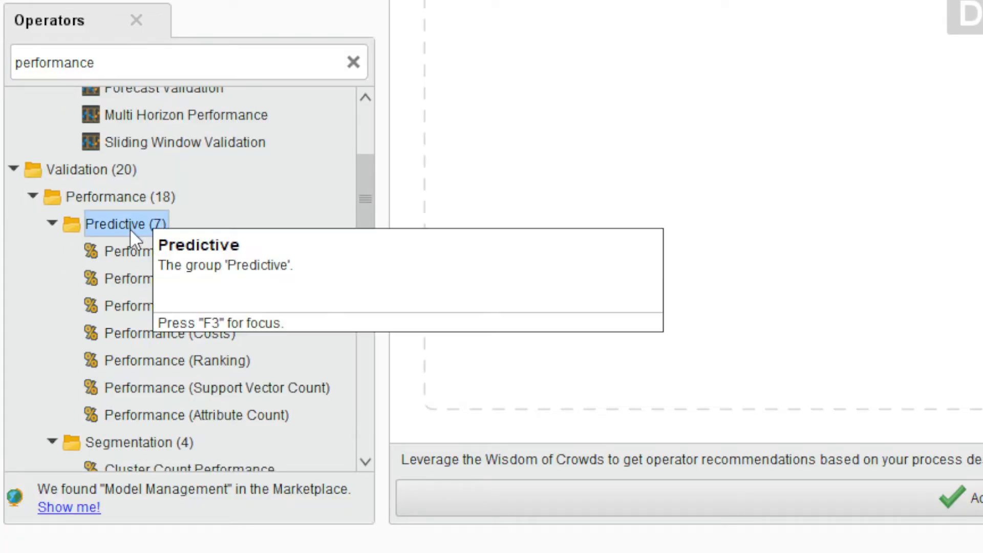
pyautogui.click(129, 252)
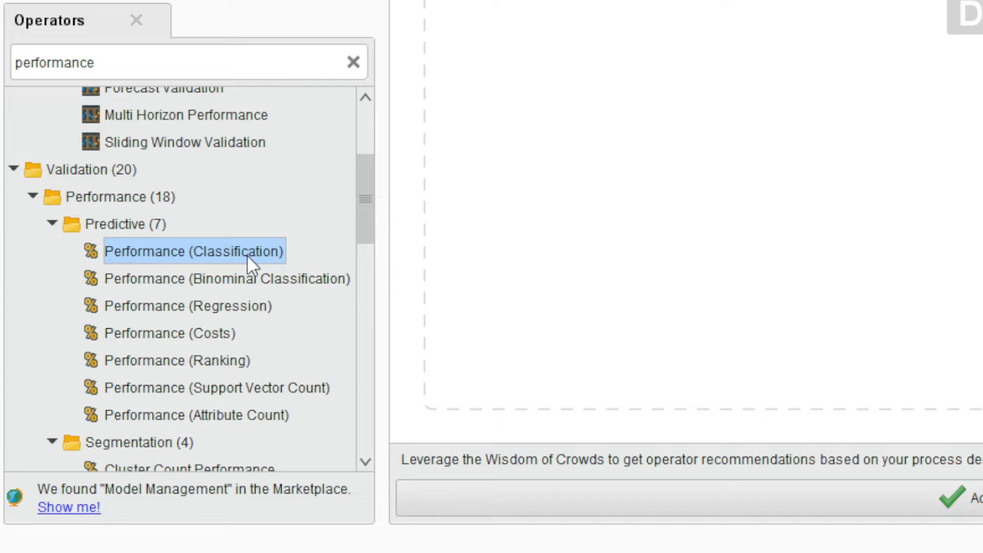
pyautogui.moveTo(277, 258)
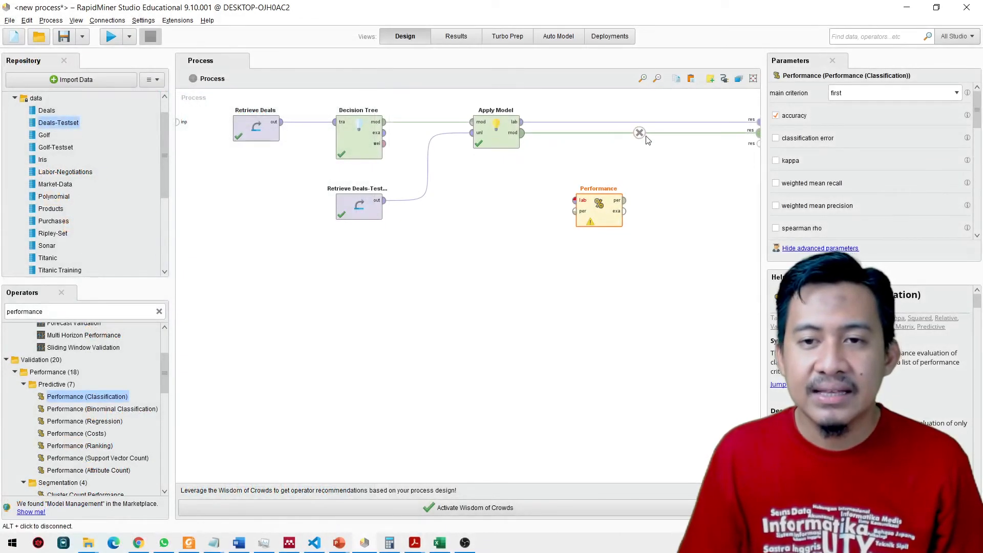
# Disconnect both Apply Model outputs from the result ports and move the Performance operator level with Apply Model.
pyautogui.keyDown('alt'); pyautogui.click(640, 133); pyautogui.keyUp('alt')
pyautogui.keyDown('alt'); pyautogui.click(639, 121); pyautogui.keyUp('alt')
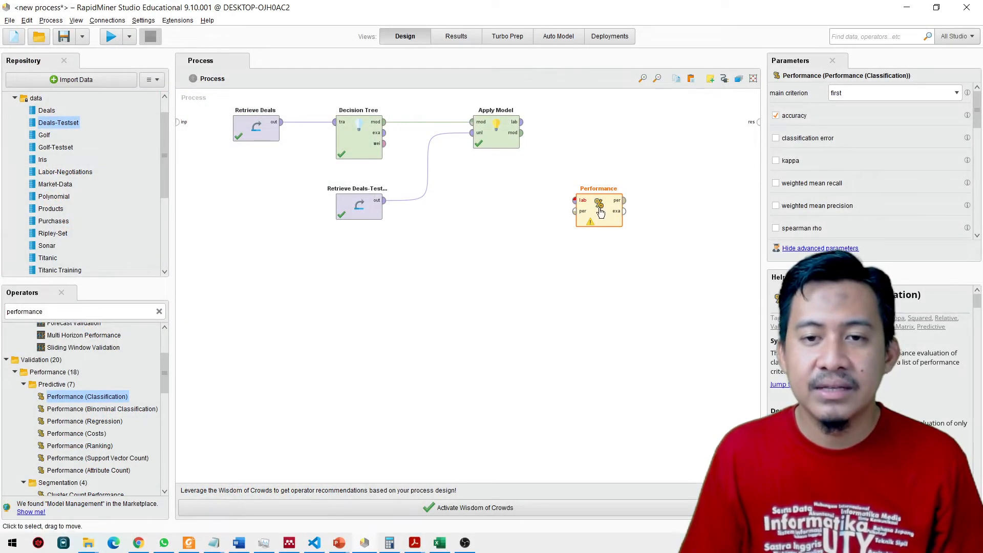
pyautogui.moveTo(608, 214); pyautogui.dragTo(608, 136)
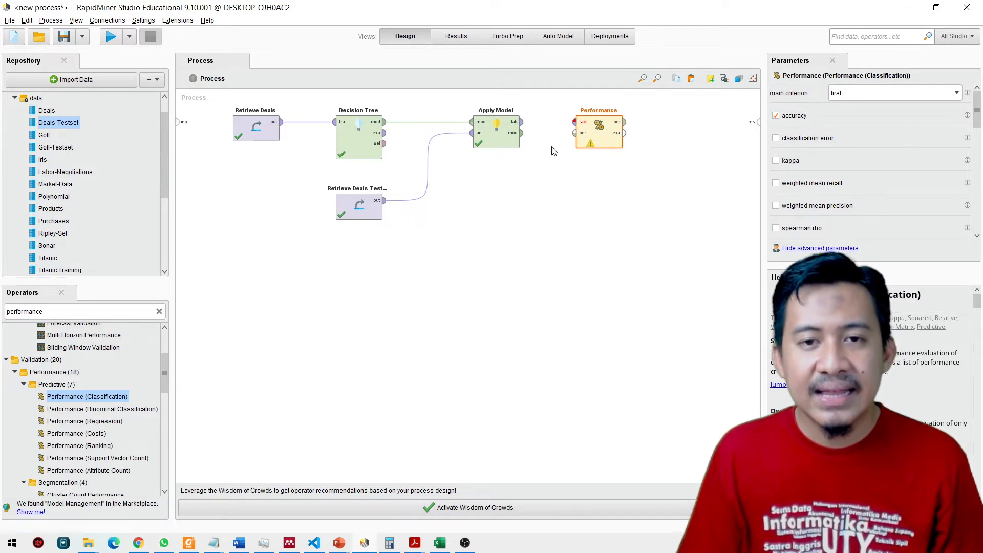
# Connect Apply Model's labelled output to Performance's labelled input and select the Performance operator.
pyautogui.click(503, 142)
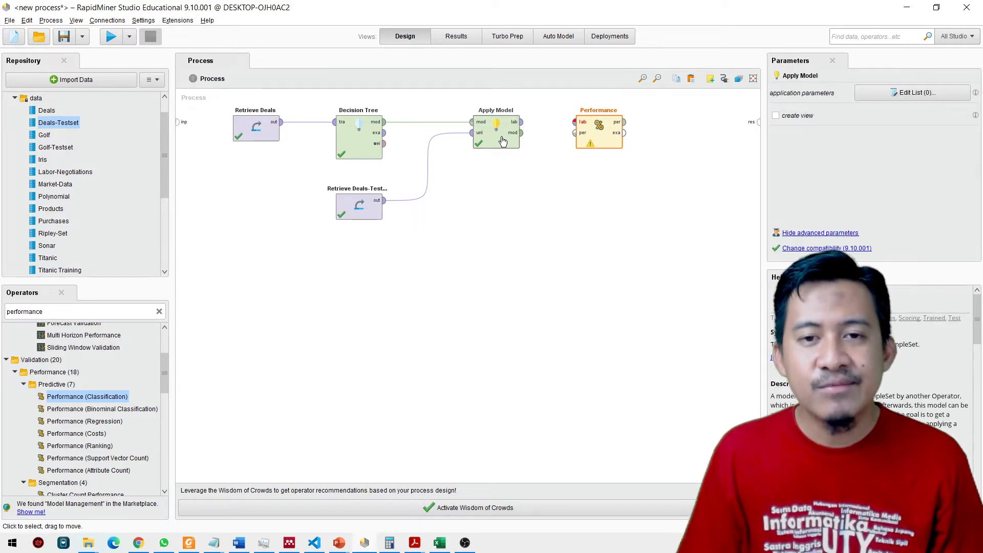
pyautogui.click(525, 124)
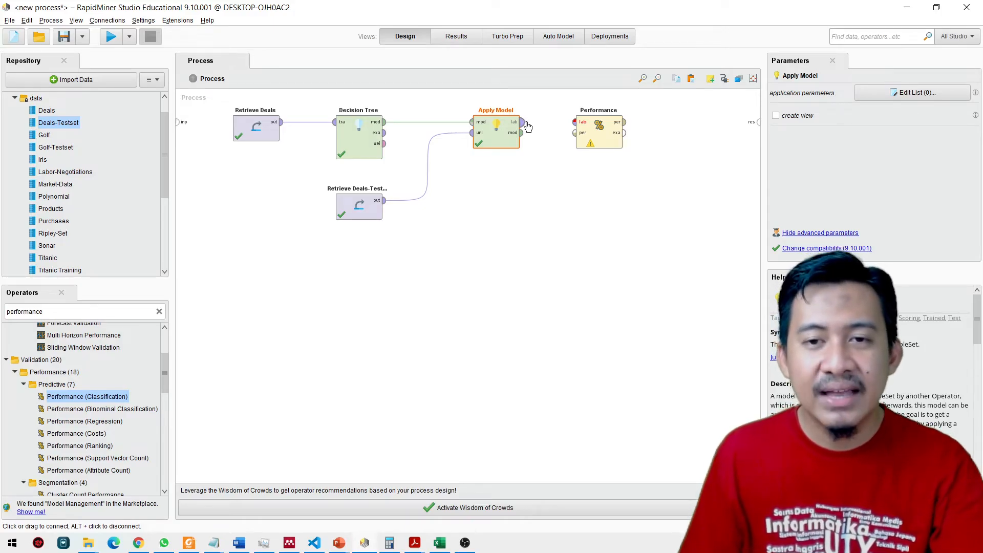
pyautogui.click(574, 124)
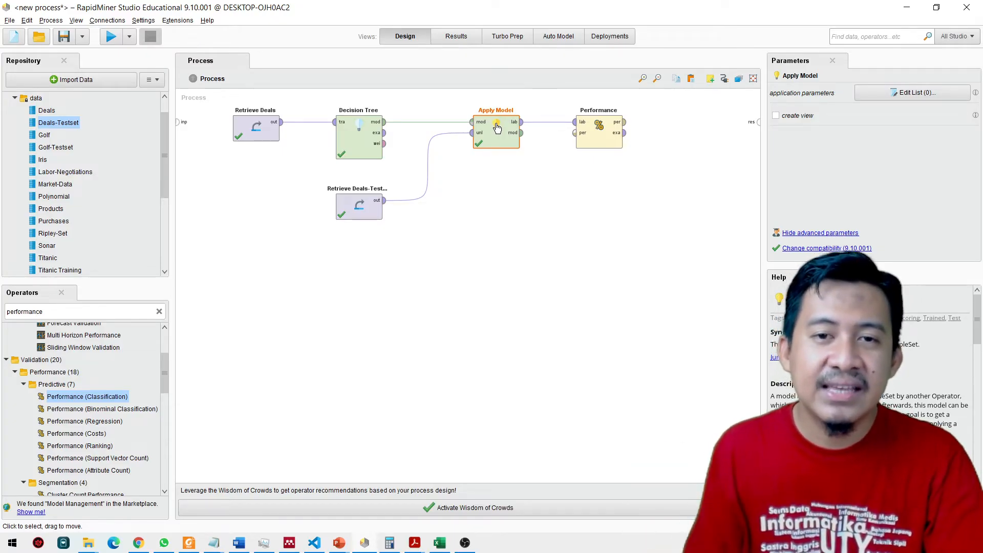
pyautogui.click(605, 131)
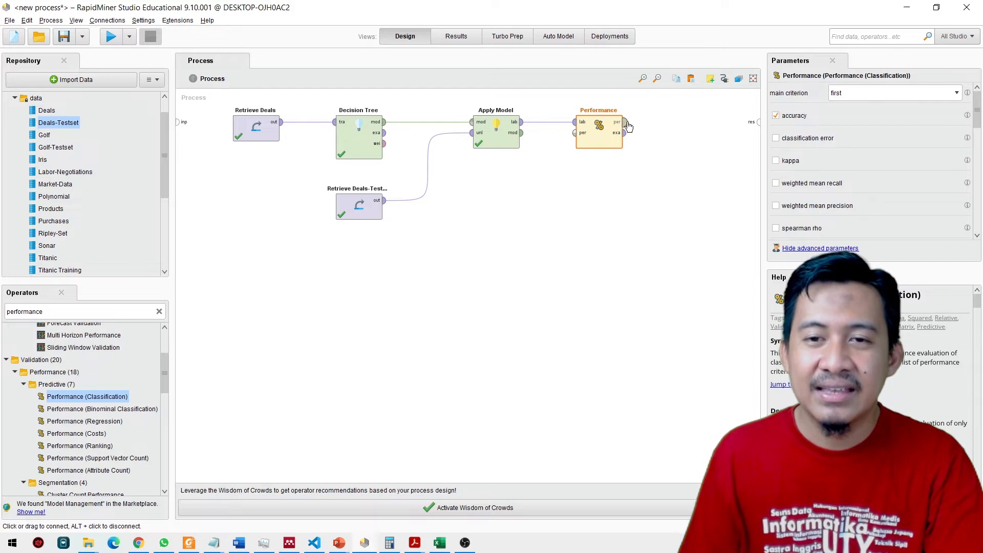
# Connect Performance's performance and example set outputs to the first two result ports and run the process.
pyautogui.click(624, 122)
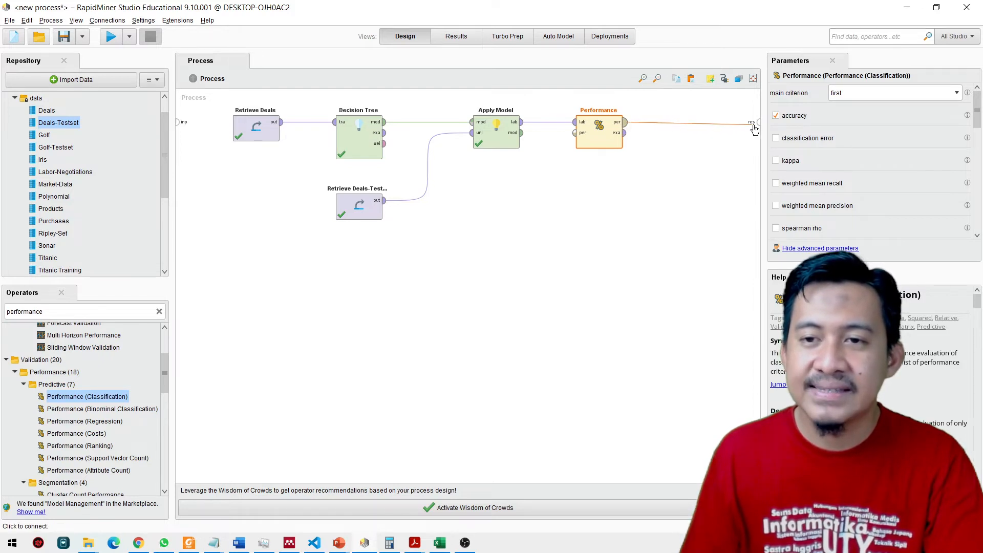
pyautogui.click(757, 121)
pyautogui.click(686, 226)
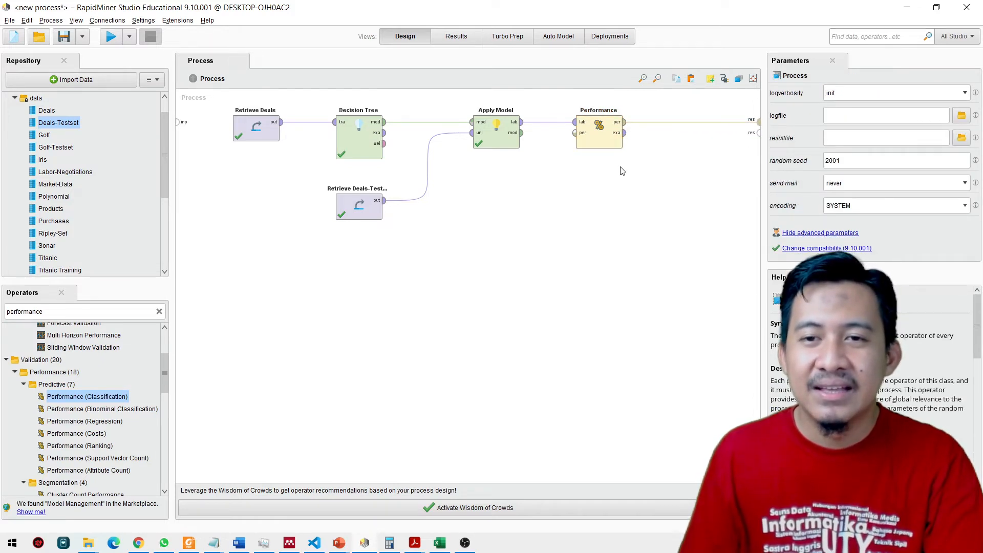
pyautogui.click(625, 133)
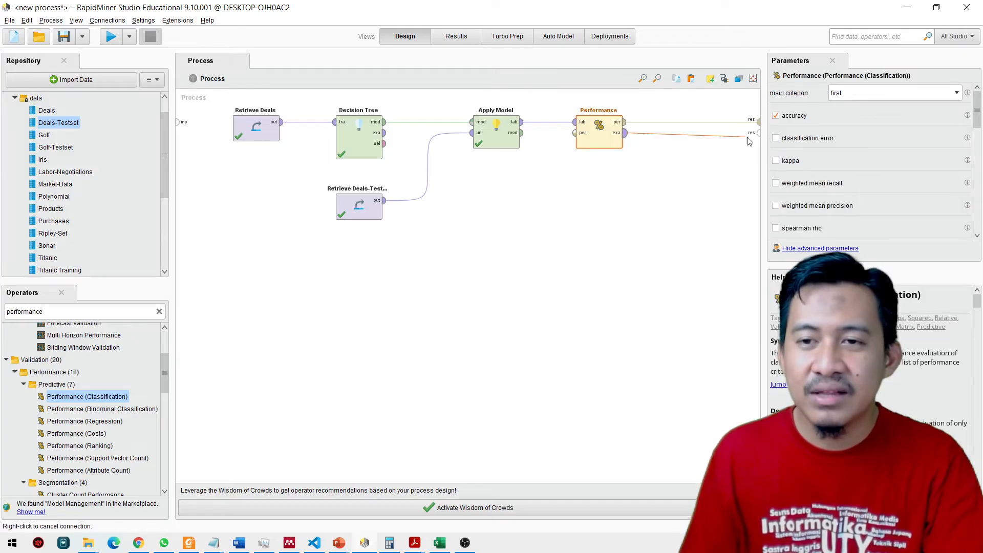
pyautogui.click(758, 134)
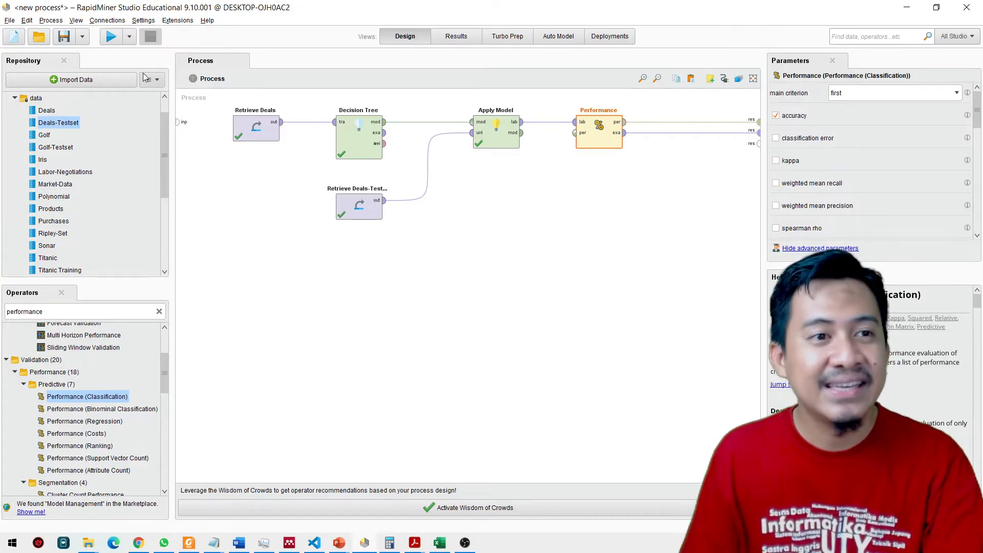
pyautogui.click(111, 37)
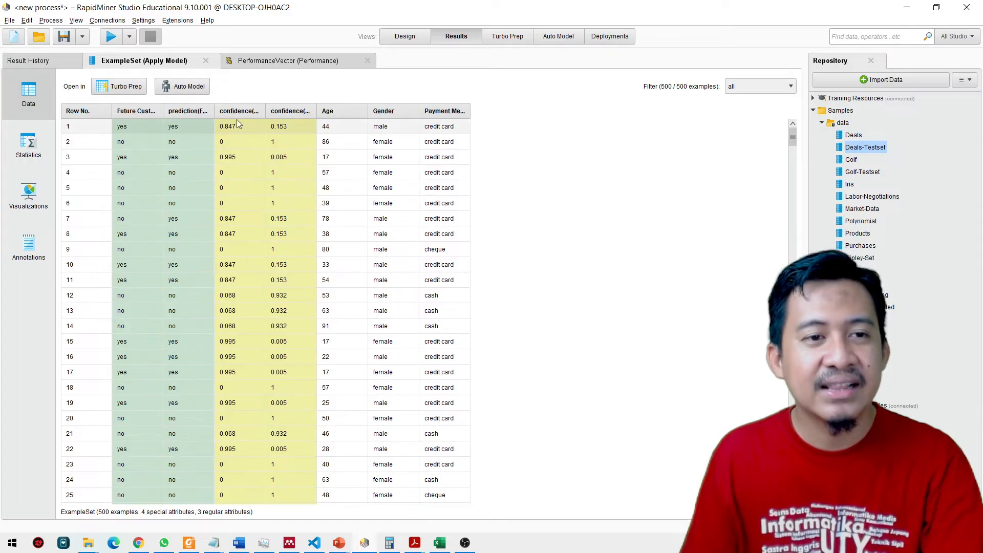
# Widen the prediction and Future Customer columns of the example set, and examine the confusion matrix in the performance results.
pyautogui.moveTo(213, 110); pyautogui.dragTo(261, 110)
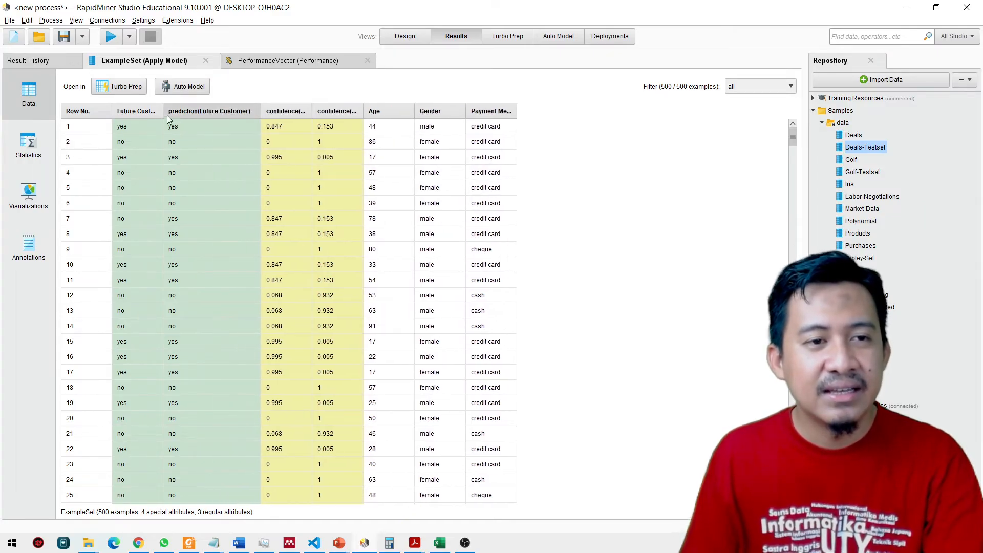
pyautogui.moveTo(164, 110); pyautogui.dragTo(195, 111)
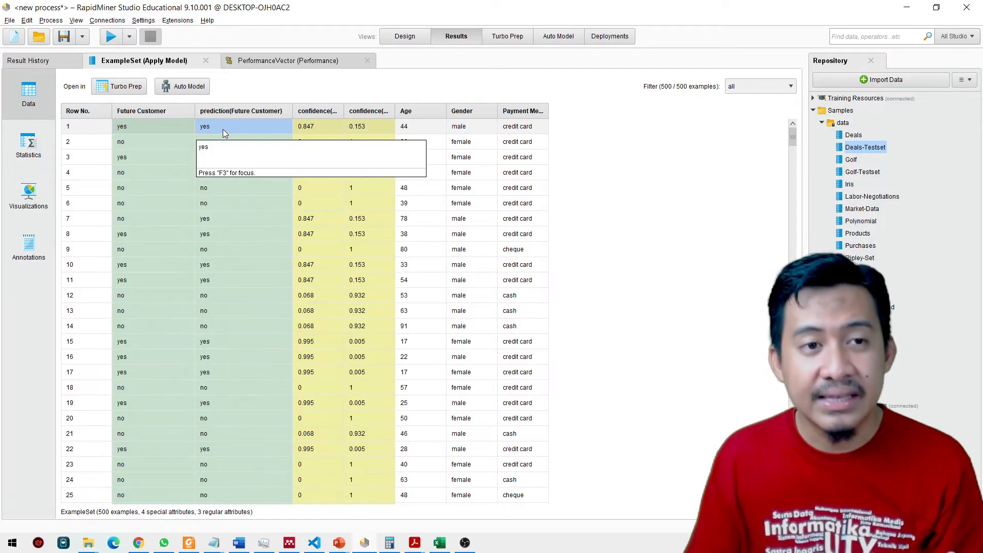
pyautogui.click(285, 66)
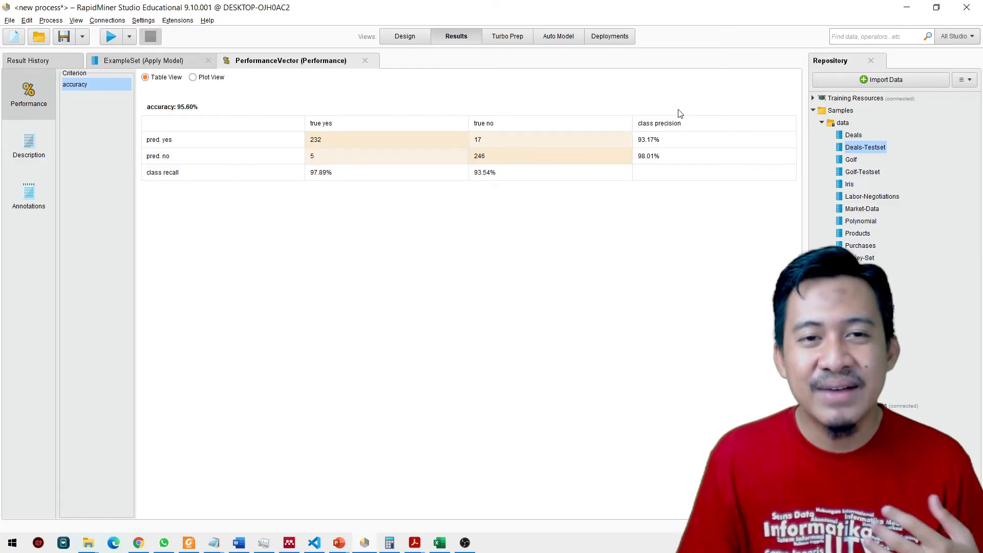
# Return to the process design and review the Decision Tree's basic and advanced parameters and its criterion options, keeping gain_ratio selected.
pyautogui.click(411, 41)
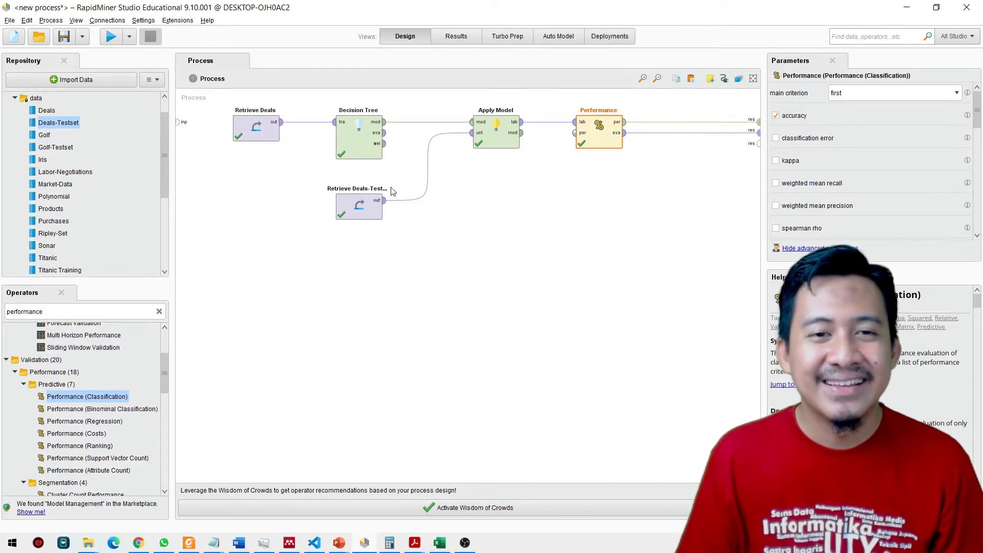
pyautogui.click(358, 133)
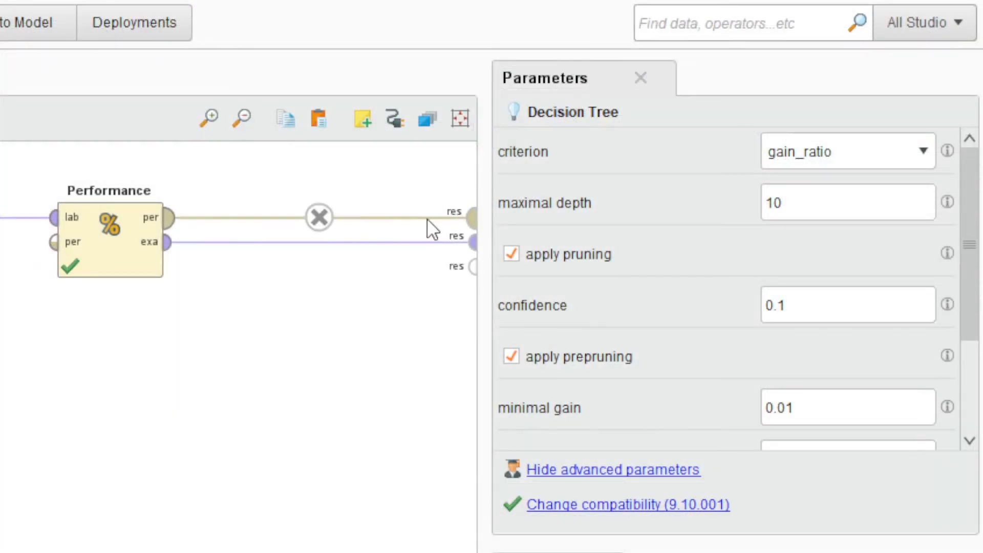
pyautogui.moveTo(966, 272)
pyautogui.mouseDown()
pyautogui.moveTo(964, 349)
pyautogui.moveTo(965, 269)
pyautogui.mouseUp()
pyautogui.click(662, 469)
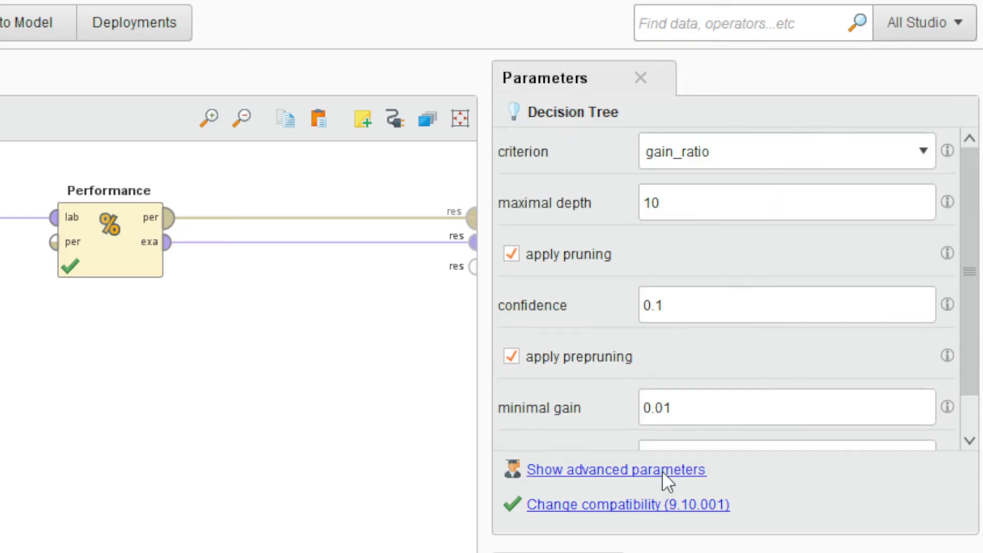
pyautogui.scroll(-1, 774, 297)
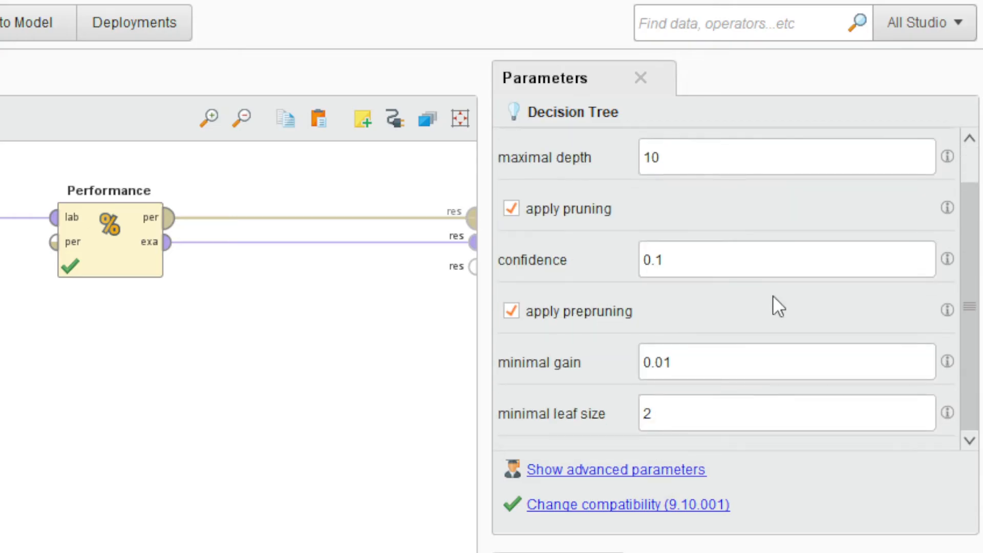
pyautogui.scroll(1, 773, 294)
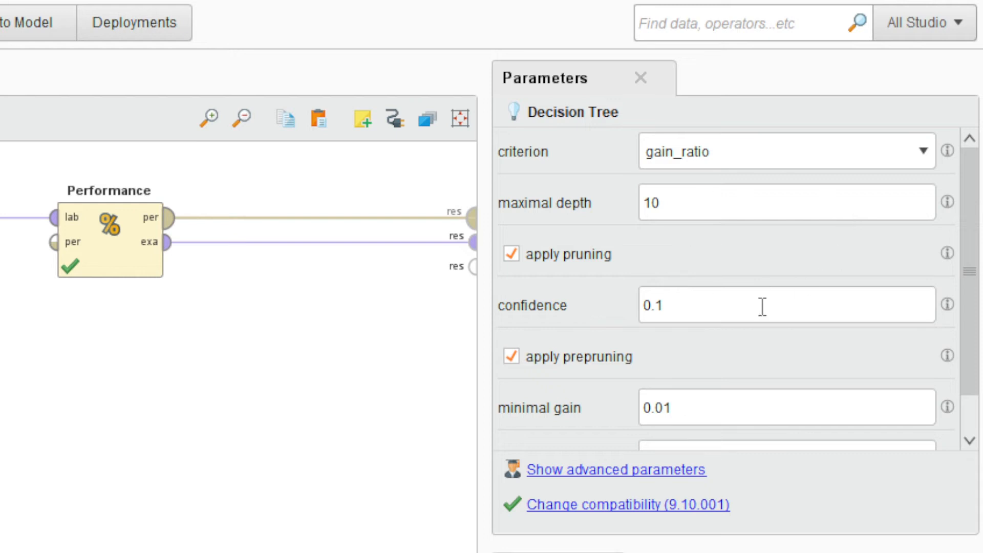
pyautogui.scroll(-1, 794, 292)
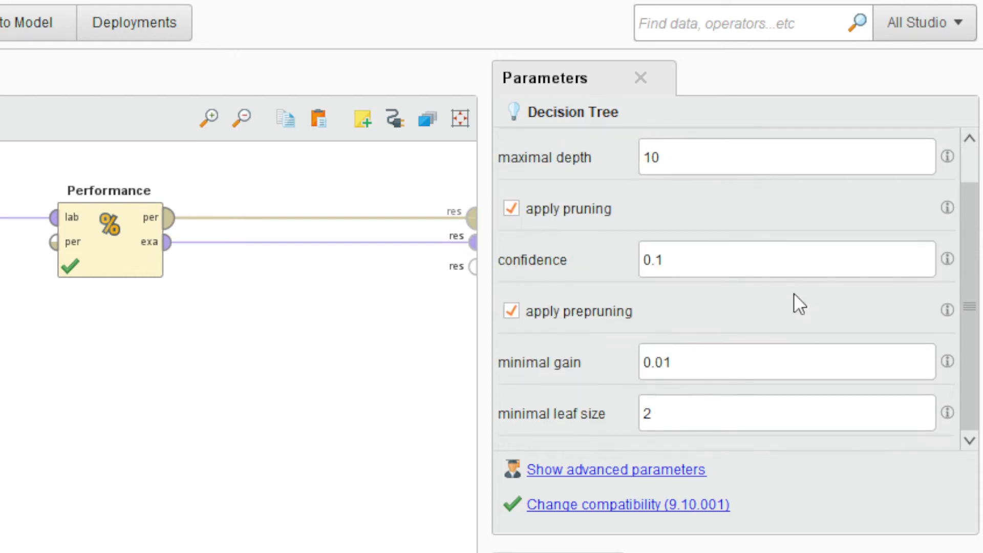
pyautogui.click(611, 476)
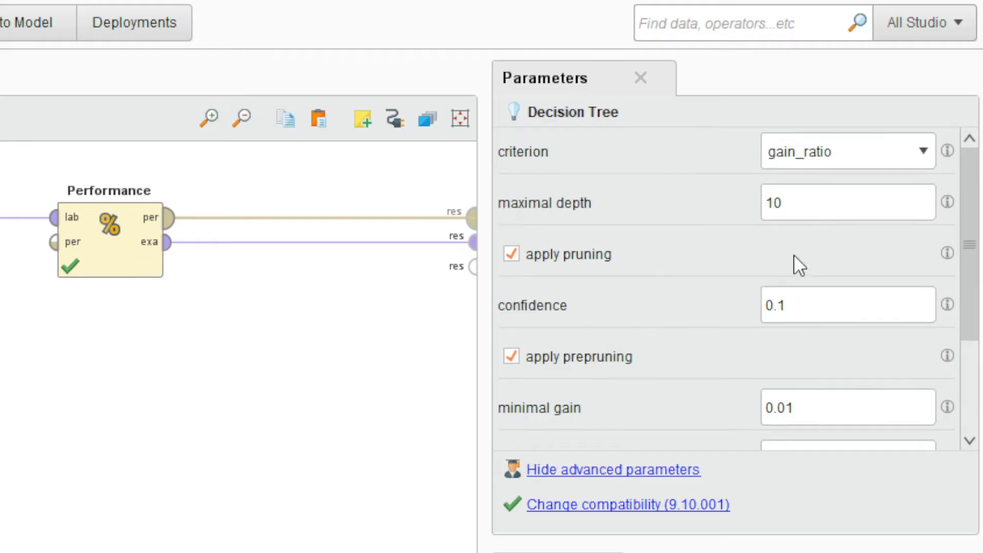
pyautogui.scroll(-3, 683, 237)
pyautogui.scroll(3, 682, 238)
pyautogui.click(916, 162)
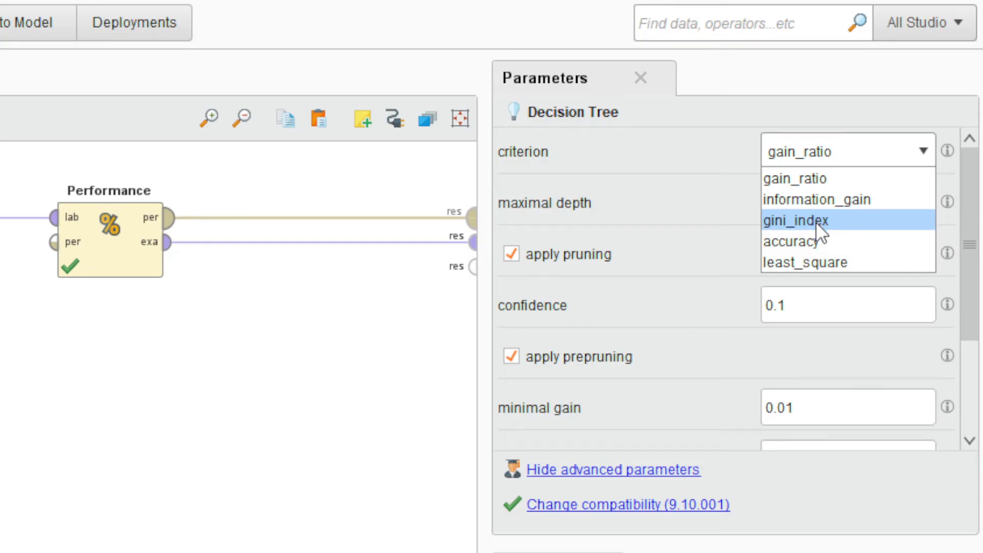
pyautogui.click(829, 179)
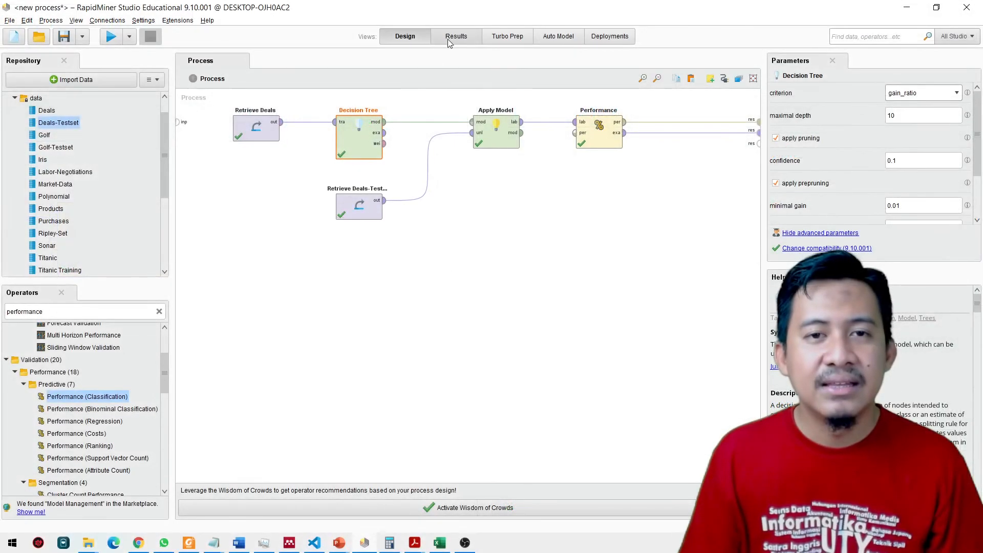
# Check the performance and example set results again and return to the process design.
pyautogui.click(455, 35)
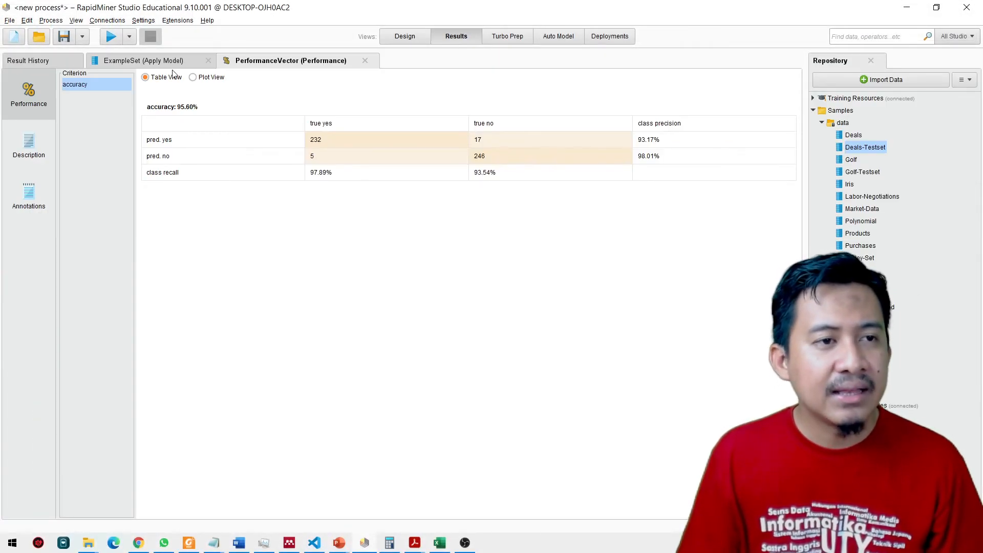
pyautogui.click(159, 62)
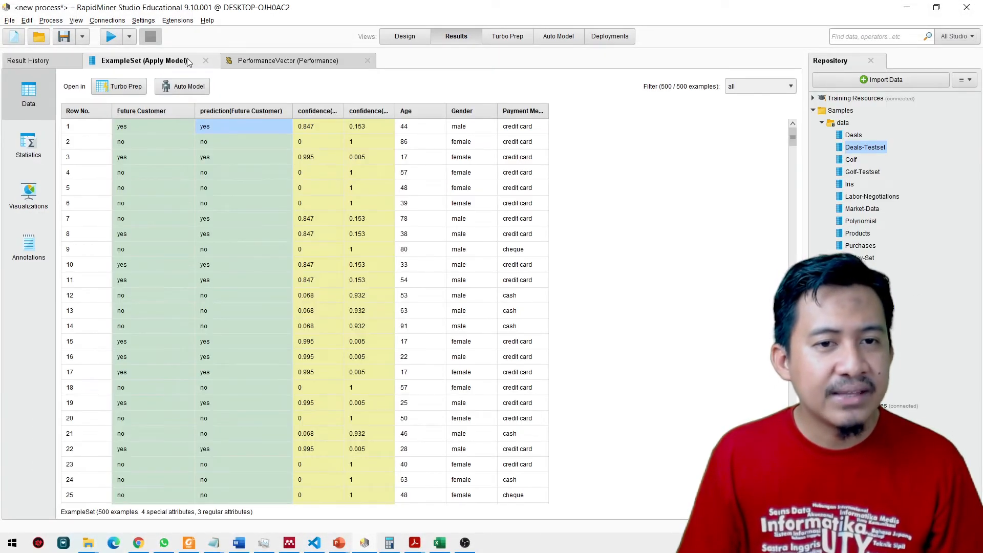
pyautogui.click(399, 39)
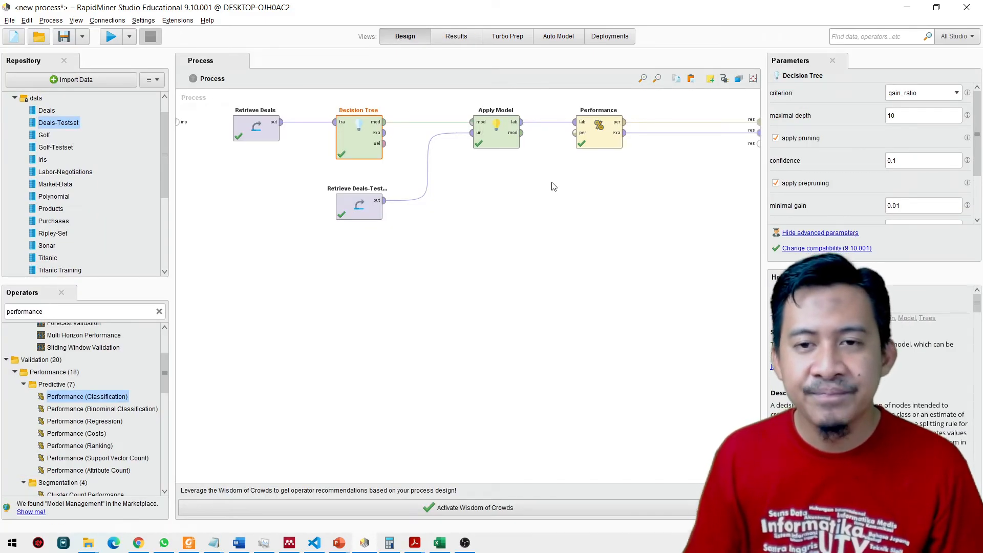
# Connect Apply Model's model output to the third result port and rerun the process.
pyautogui.click(524, 139)
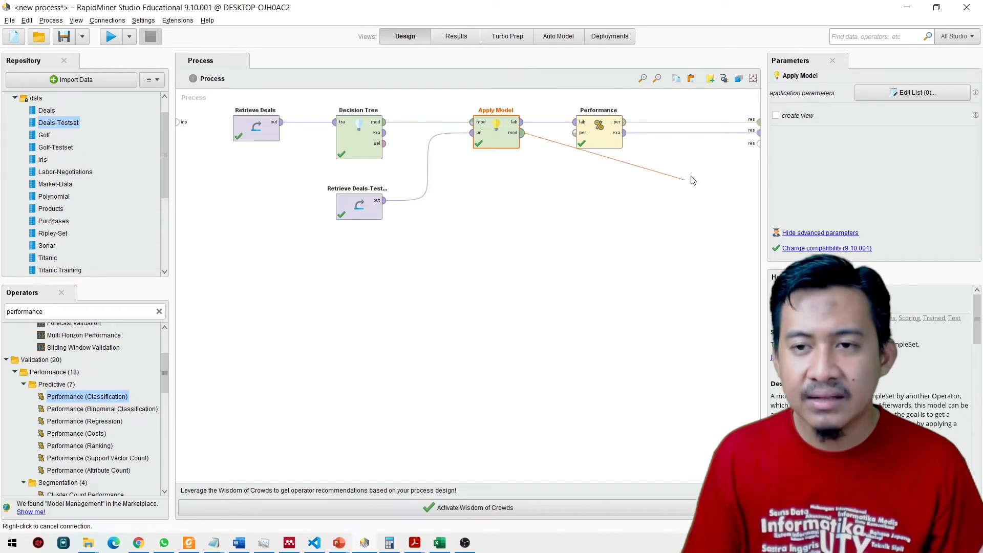
pyautogui.click(758, 144)
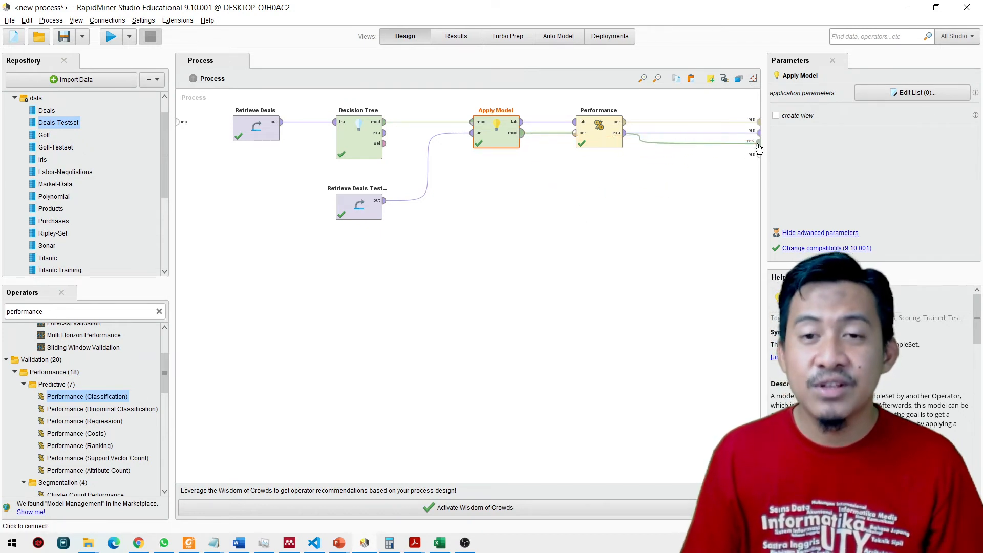
pyautogui.click(111, 36)
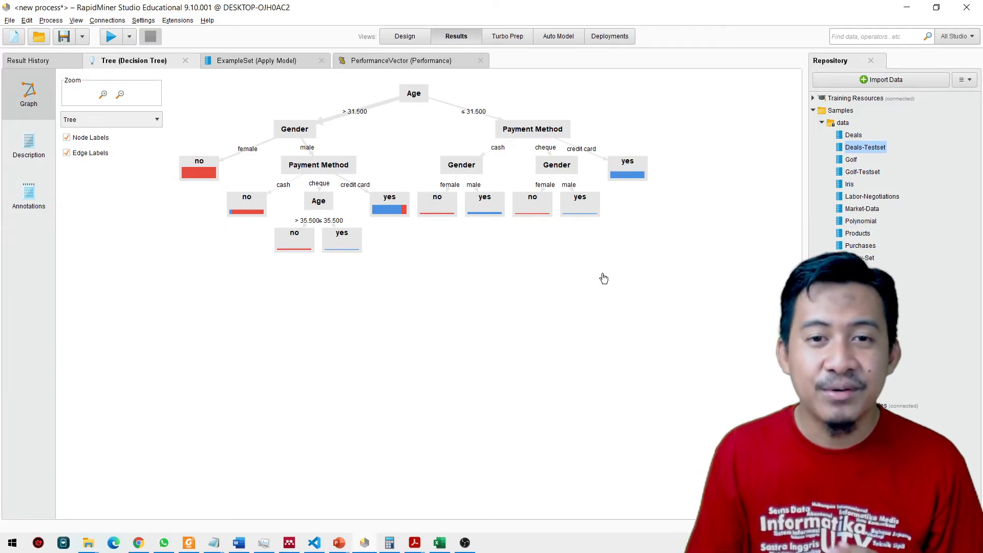
# Examine the tree's root and its first Payment Method branch, check the accuracy table, and go back to the tree.
pyautogui.click(415, 98)
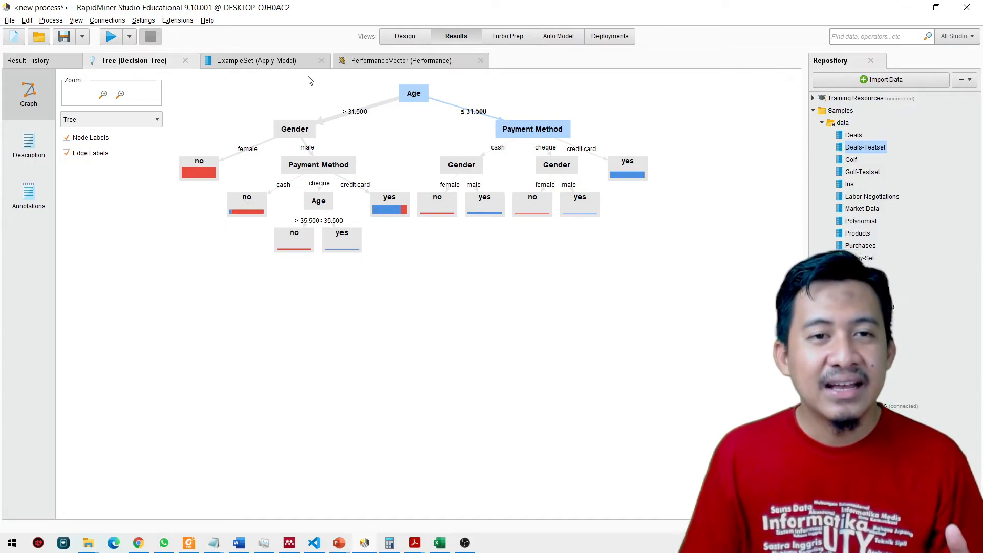
pyautogui.click(384, 61)
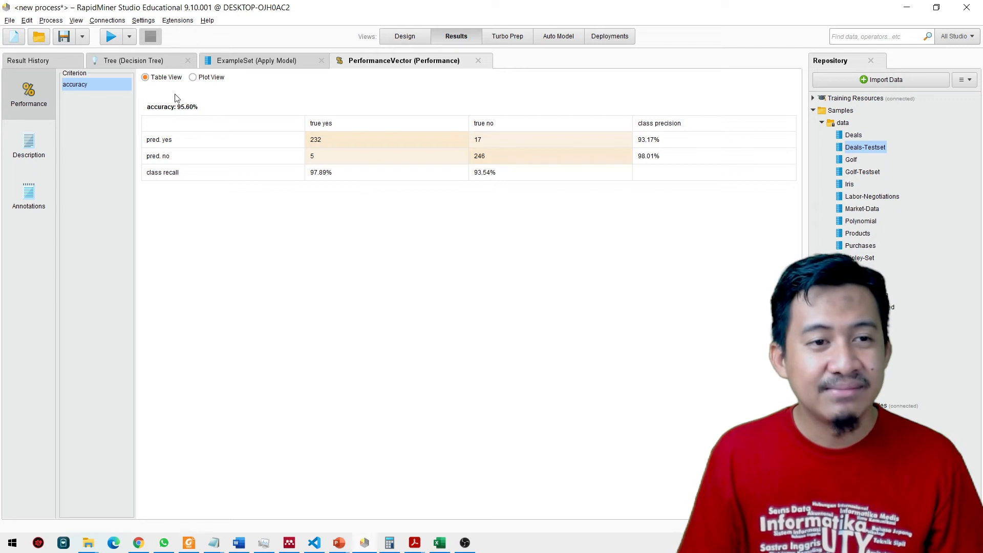
pyautogui.click(149, 60)
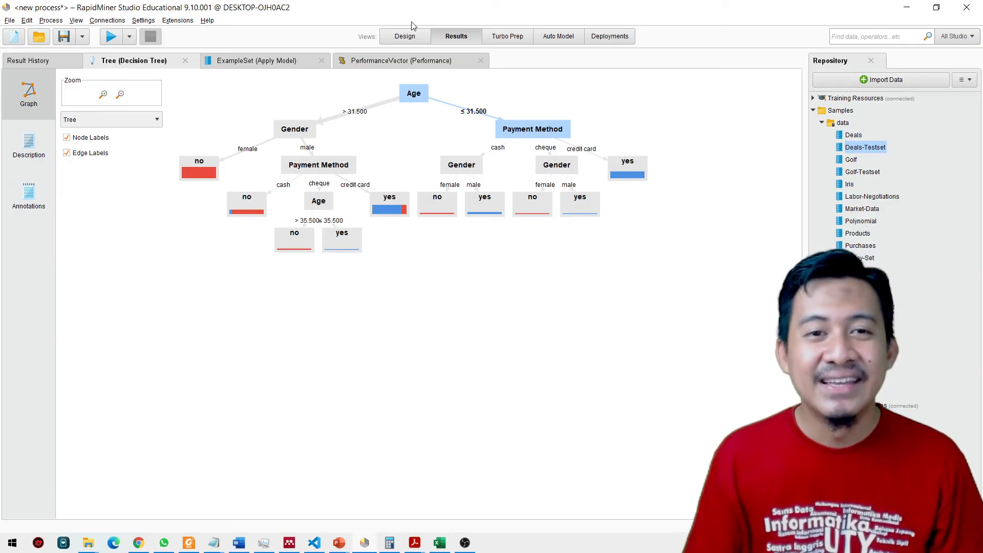
# Set the Decision Tree operator's criterion to information_gain in the process design and rerun the process.
pyautogui.click(404, 36)
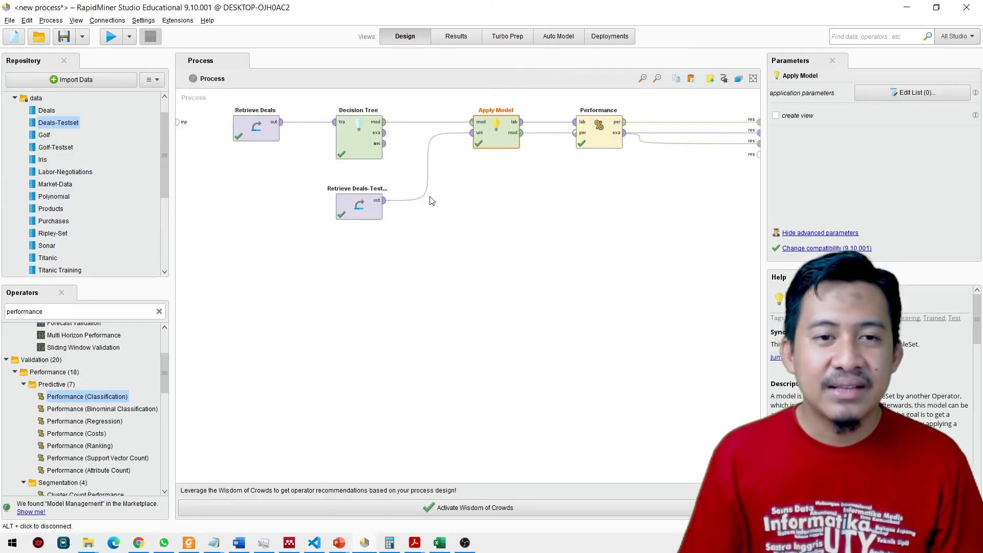
pyautogui.click(349, 139)
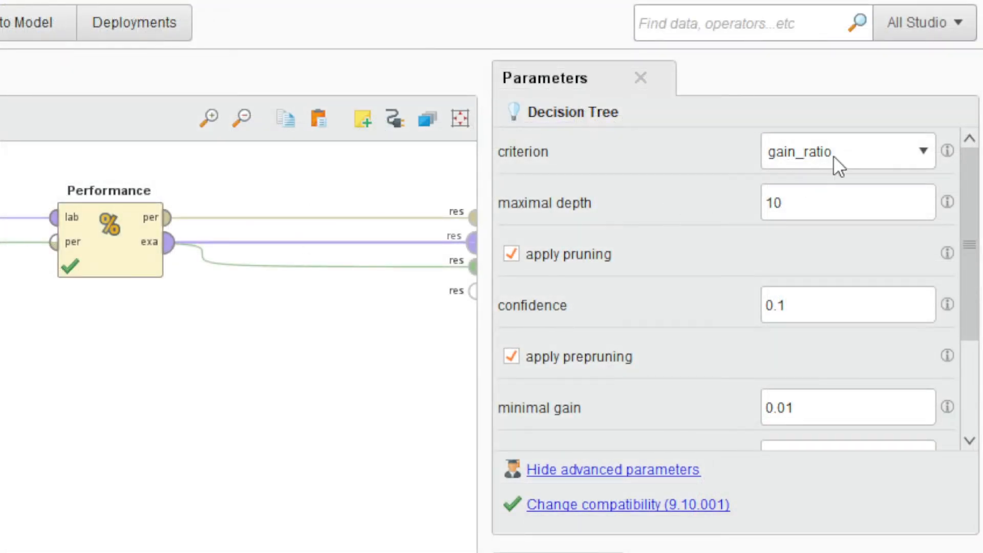
pyautogui.click(862, 146)
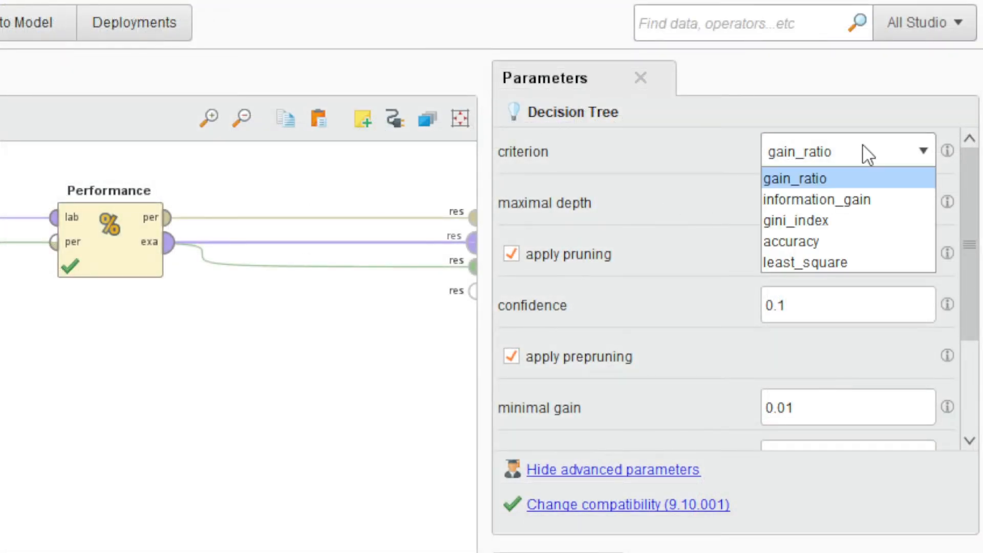
pyautogui.click(864, 198)
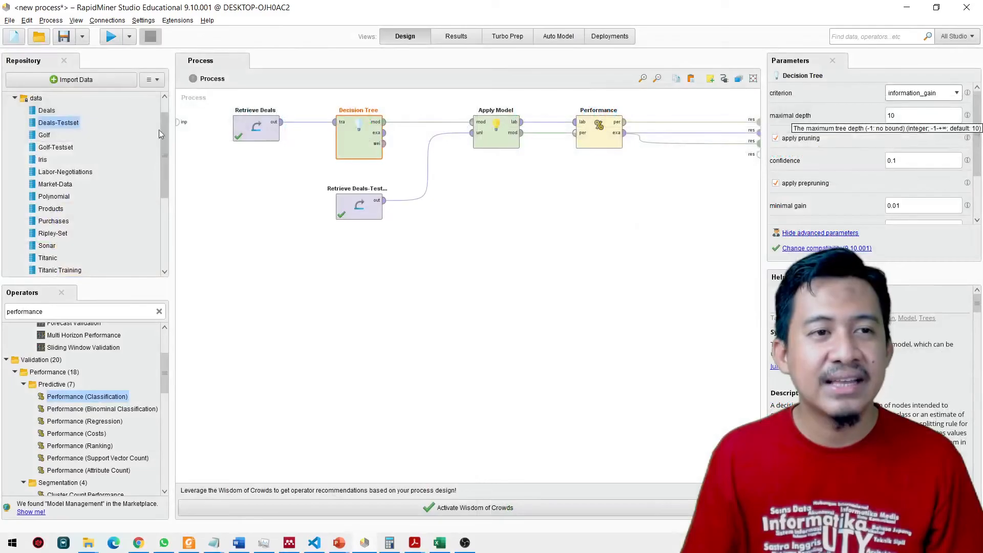
pyautogui.click(113, 35)
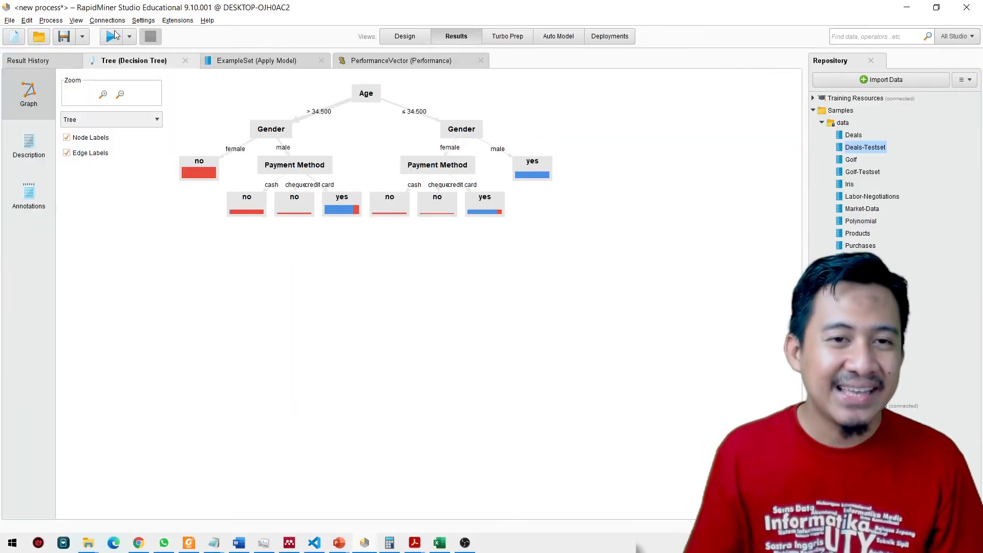
# Examine the new tree's Age root and compare the two Gender nodes branching from it.
pyautogui.click(361, 94)
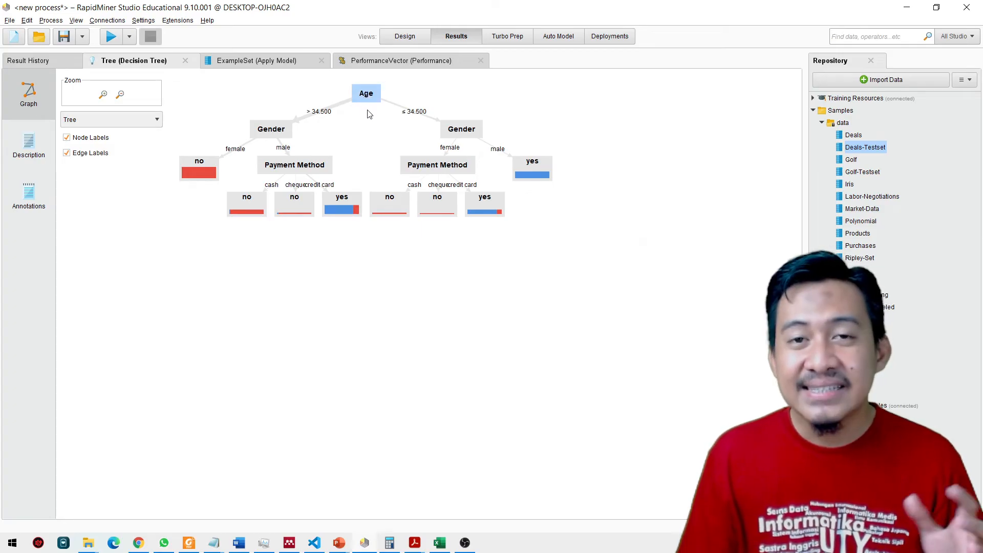
pyautogui.click(272, 131)
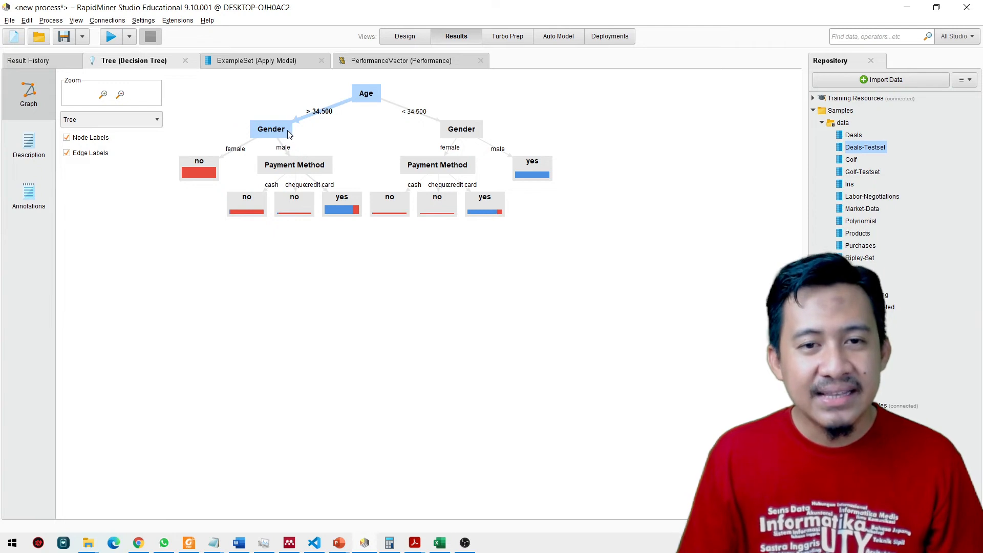
pyautogui.click(457, 133)
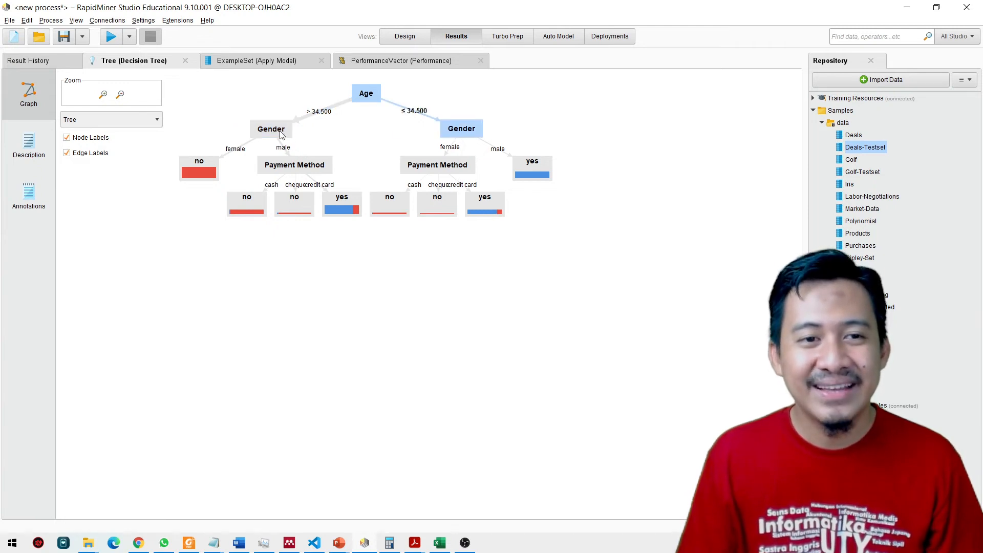
pyautogui.click(283, 135)
pyautogui.click(464, 134)
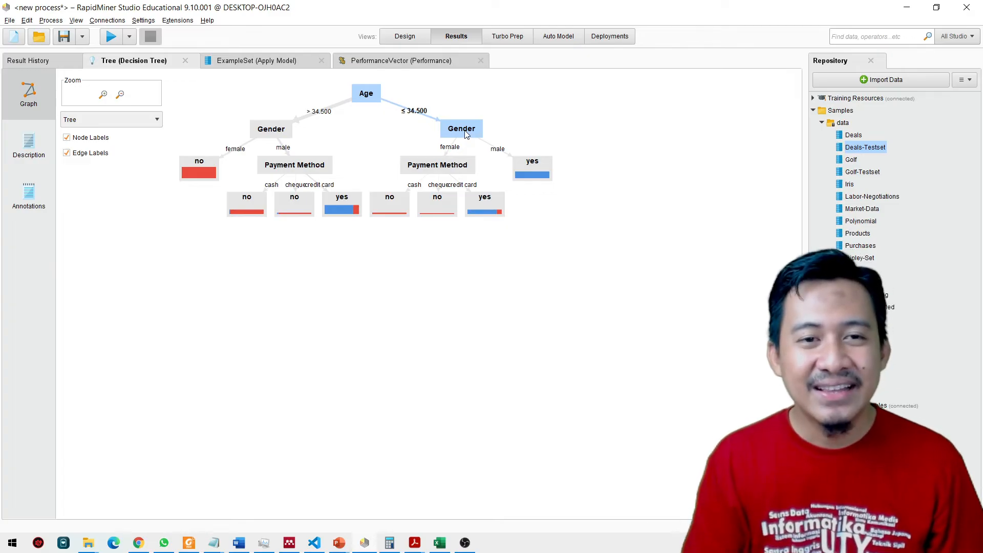
# Compare the two Gender branches of the information_gain tree and check the accuracy table.
pyautogui.click(271, 132)
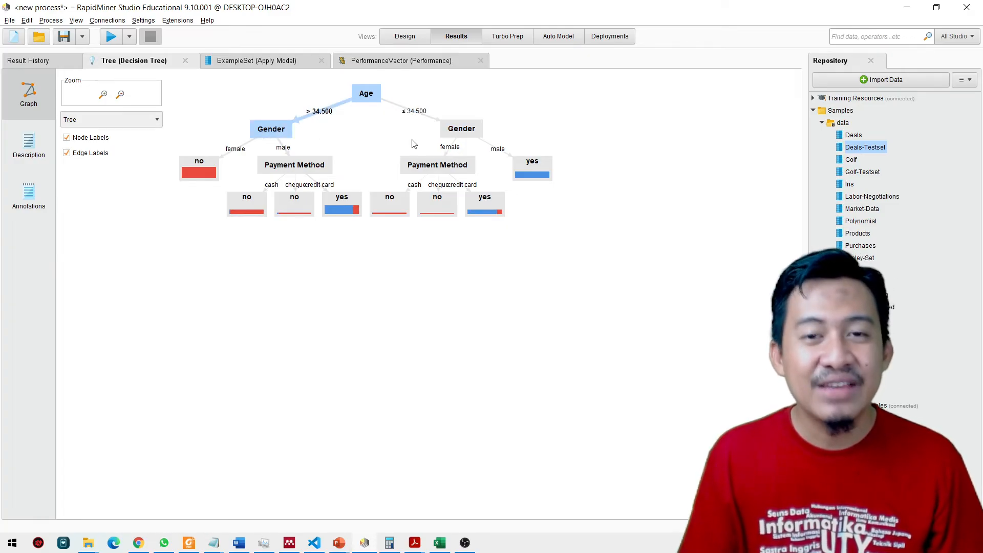
pyautogui.click(470, 134)
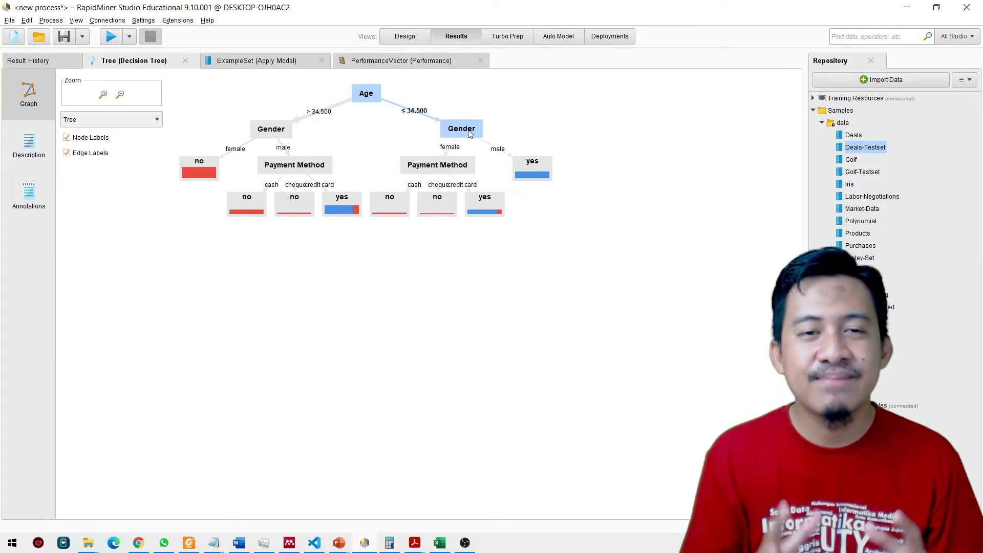
pyautogui.click(430, 65)
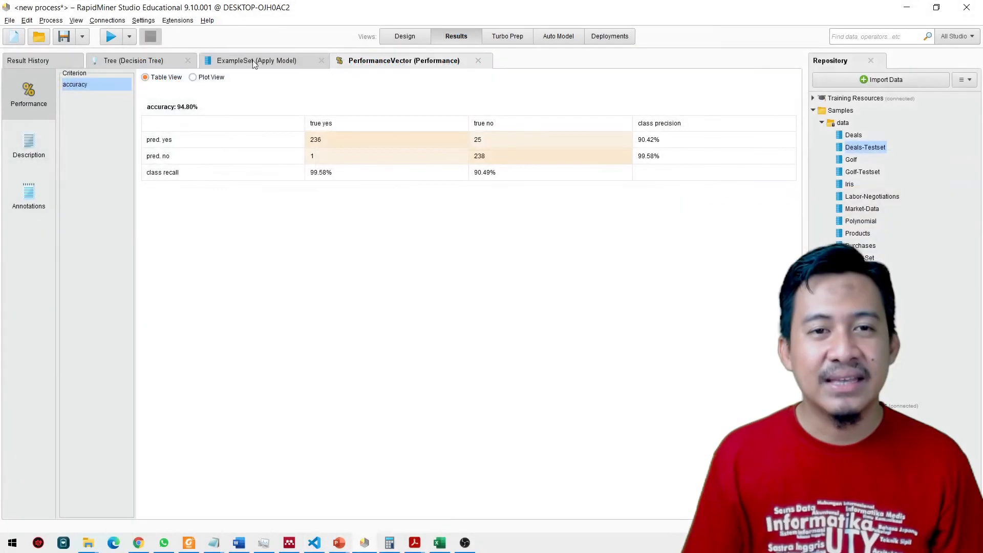
# Set the Decision Tree operator's criterion to gini_index, rerun the process, and check the accuracy table.
pyautogui.click(407, 37)
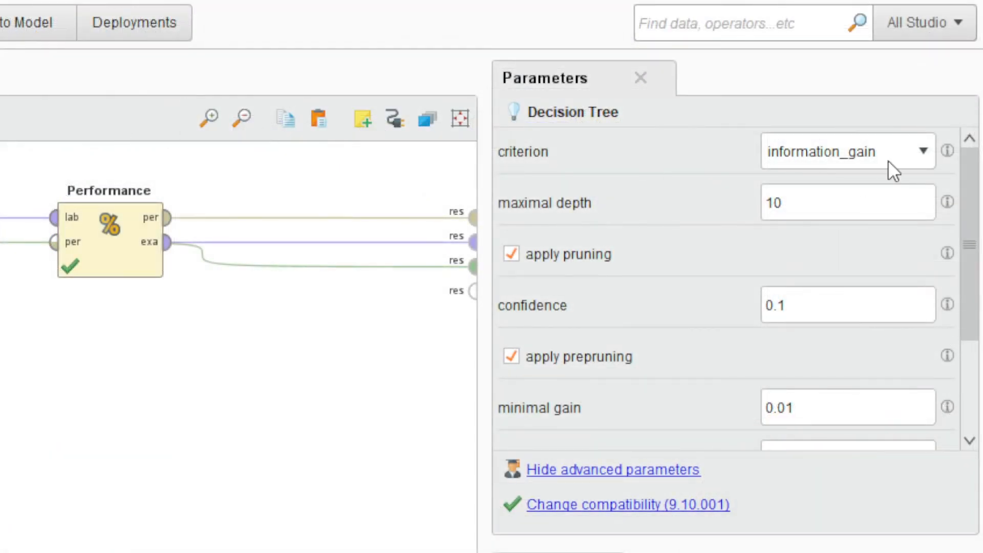
pyautogui.click(888, 154)
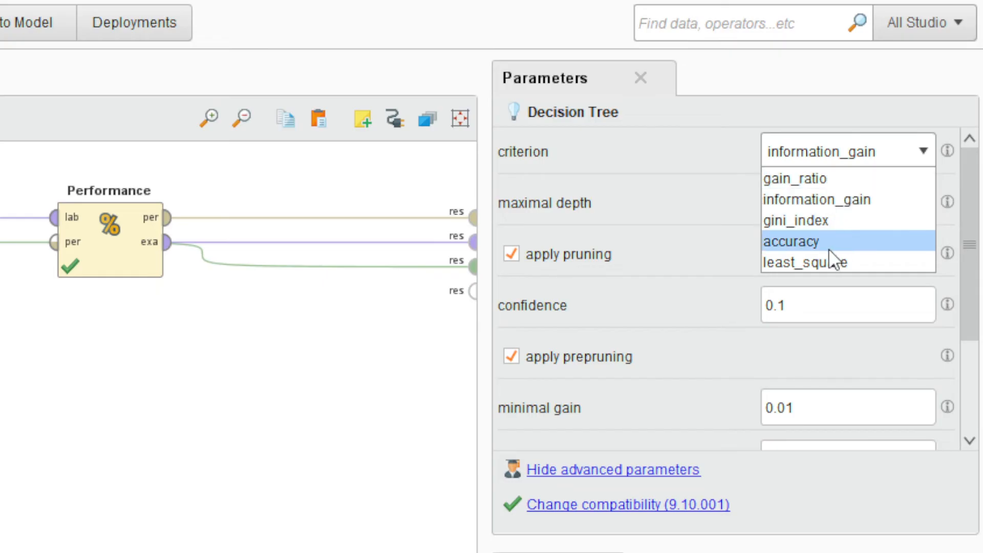
pyautogui.click(827, 220)
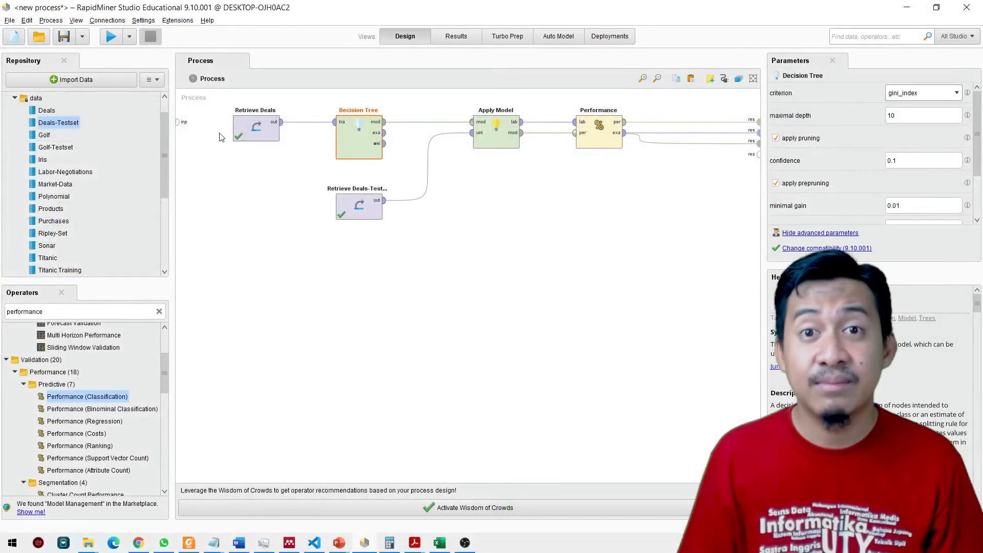
pyautogui.click(112, 38)
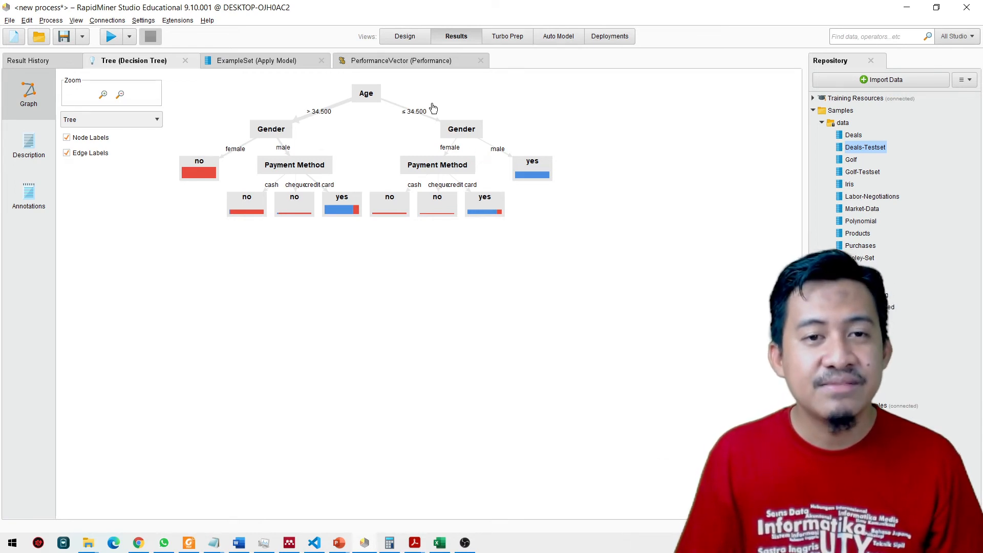
pyautogui.click(417, 62)
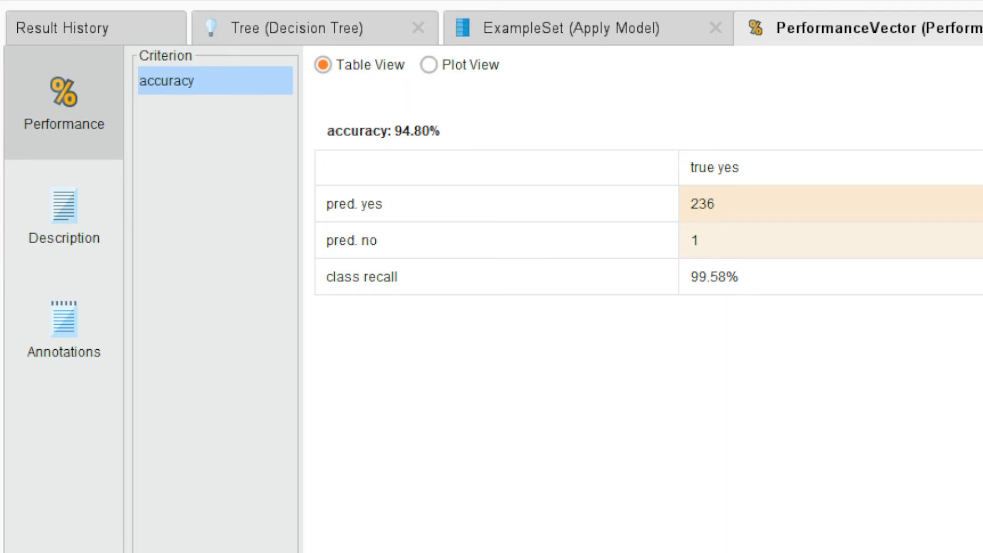
# Review the Decision Tree operator's parameters in the process design and disable both pruning and prepruning.
pyautogui.click(865, 1)
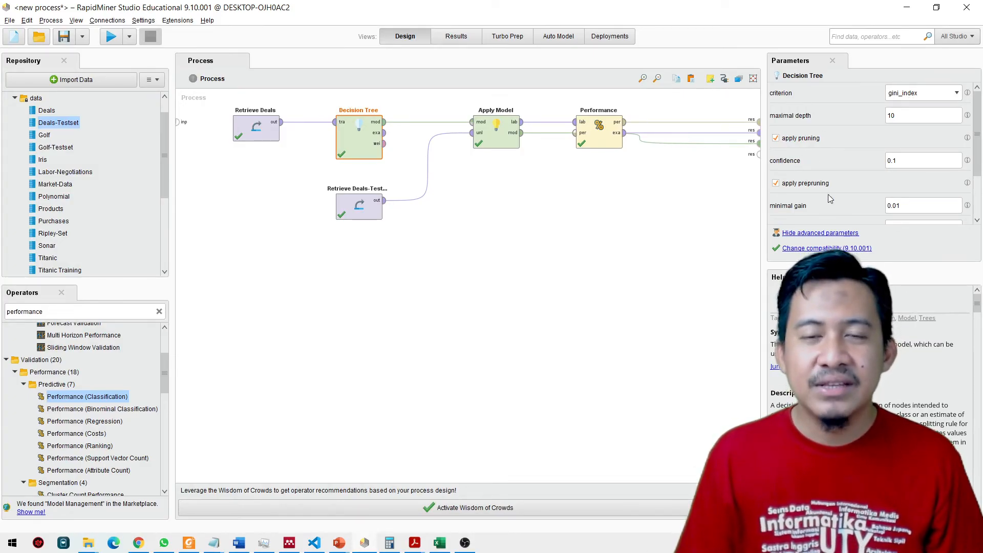
pyautogui.scroll(-1, 850, 186)
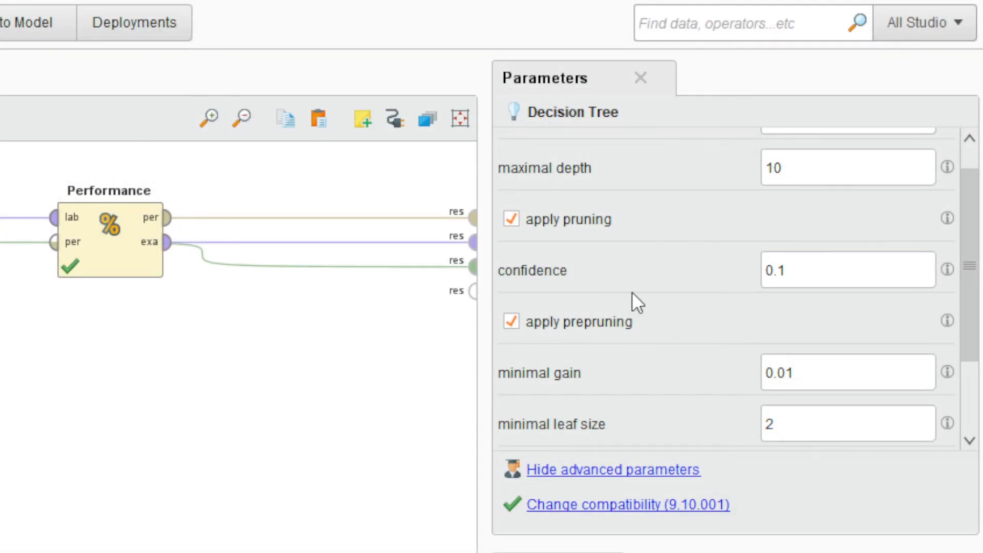
pyautogui.scroll(1, 613, 240)
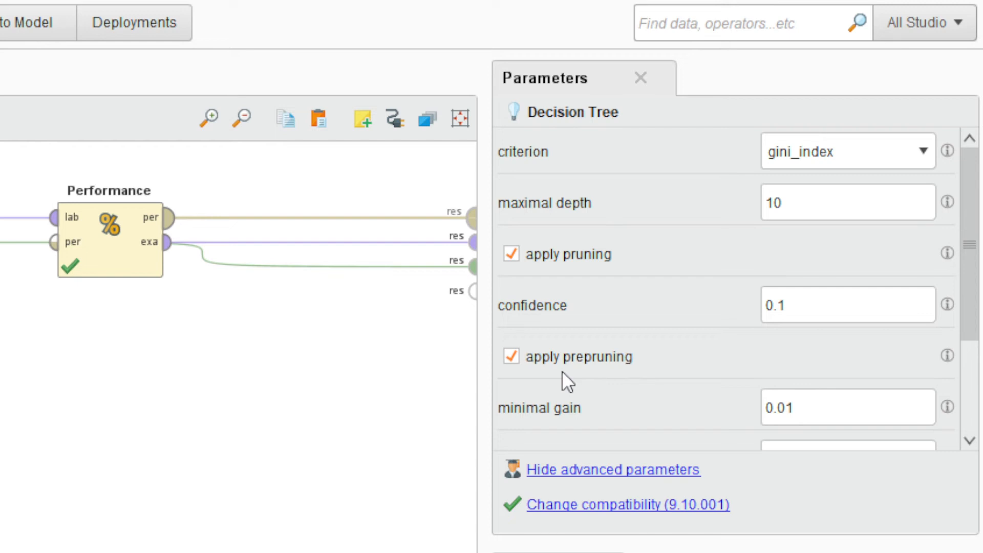
pyautogui.click(511, 253)
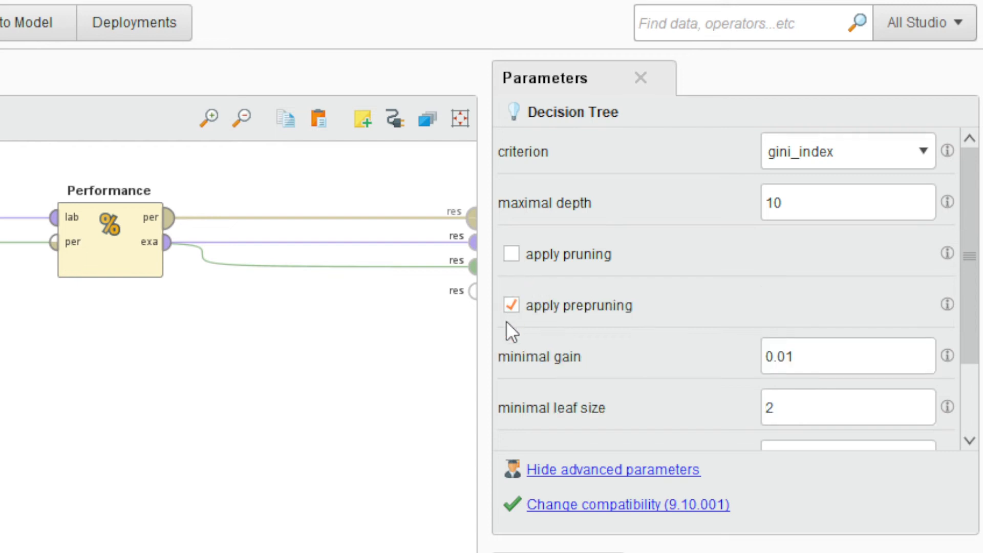
pyautogui.click(511, 305)
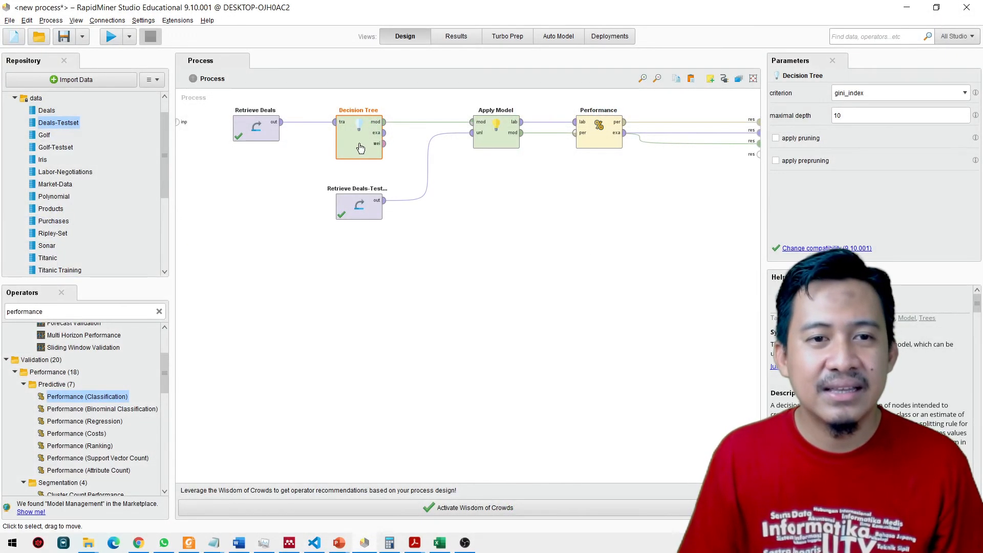
# Set the Decision Tree's criterion to gain_ratio, rerun the process, and check the unpruned tree and its accuracy table.
pyautogui.click(859, 99)
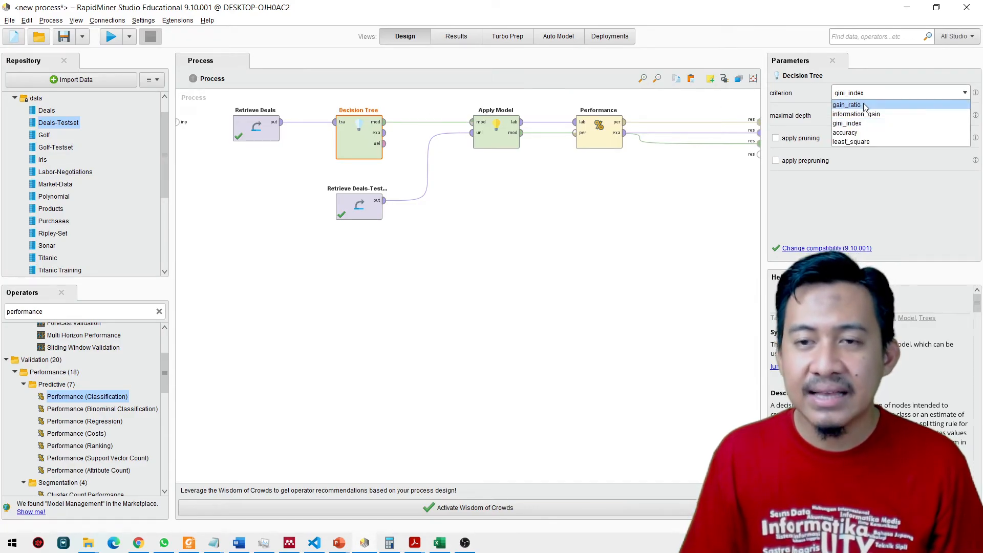
pyautogui.click(865, 104)
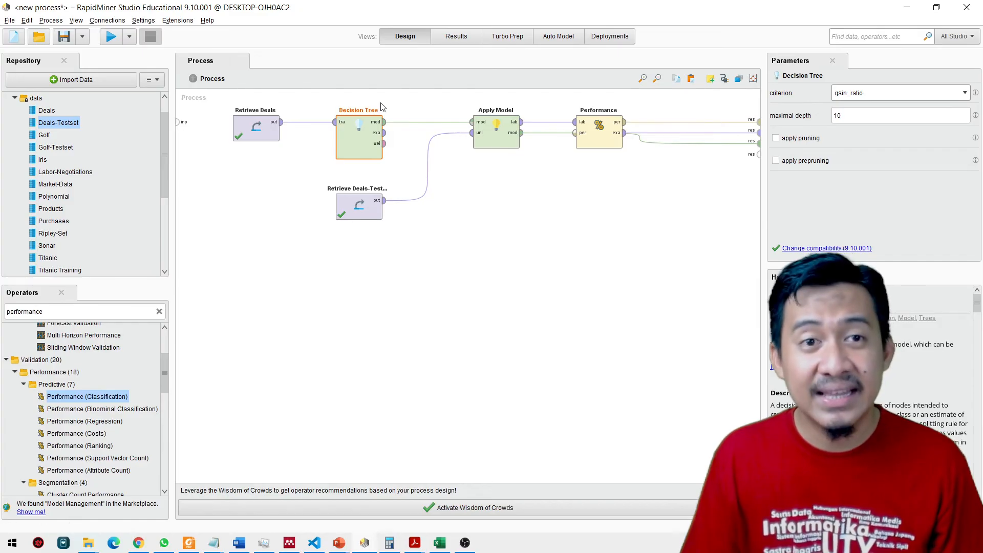
pyautogui.click(115, 39)
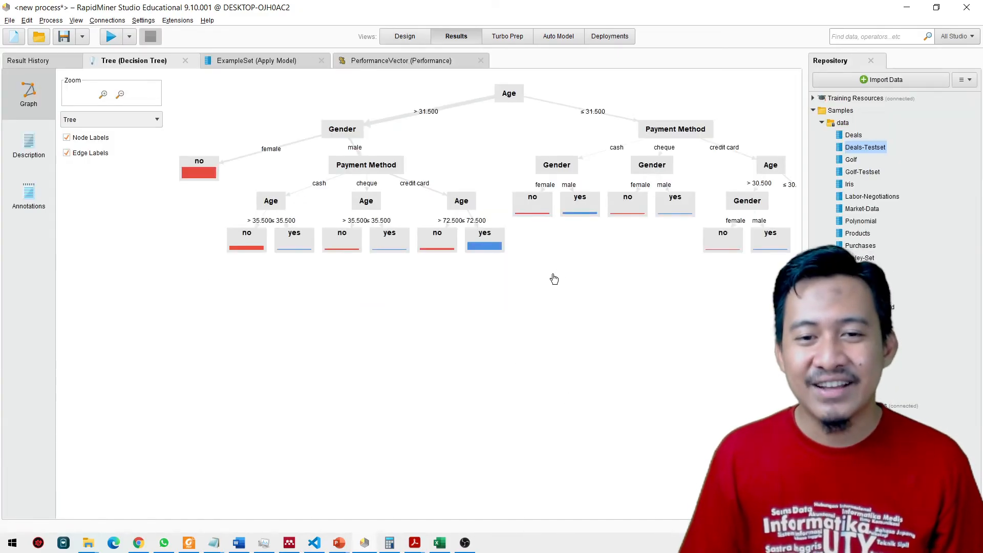
pyautogui.moveTo(586, 257); pyautogui.dragTo(566, 266)
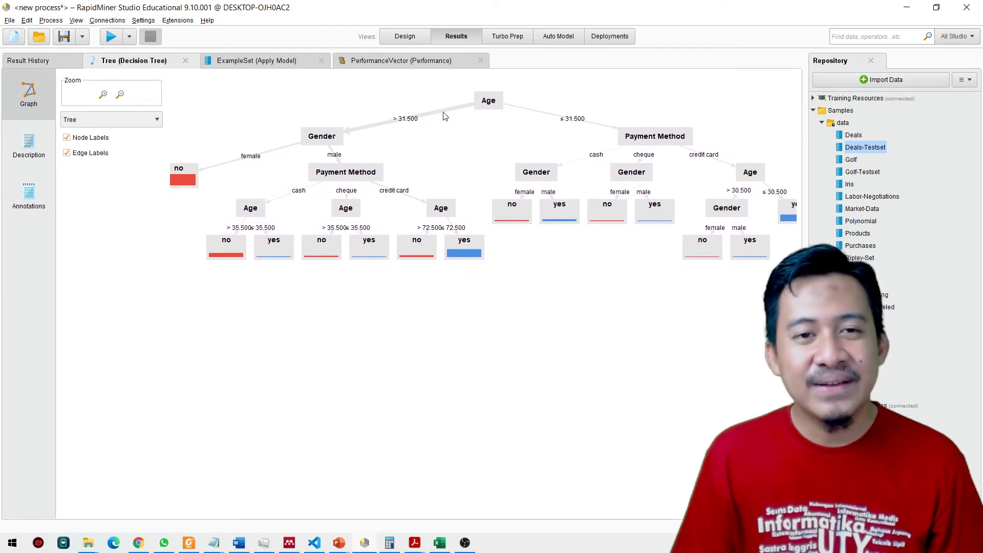
pyautogui.click(397, 63)
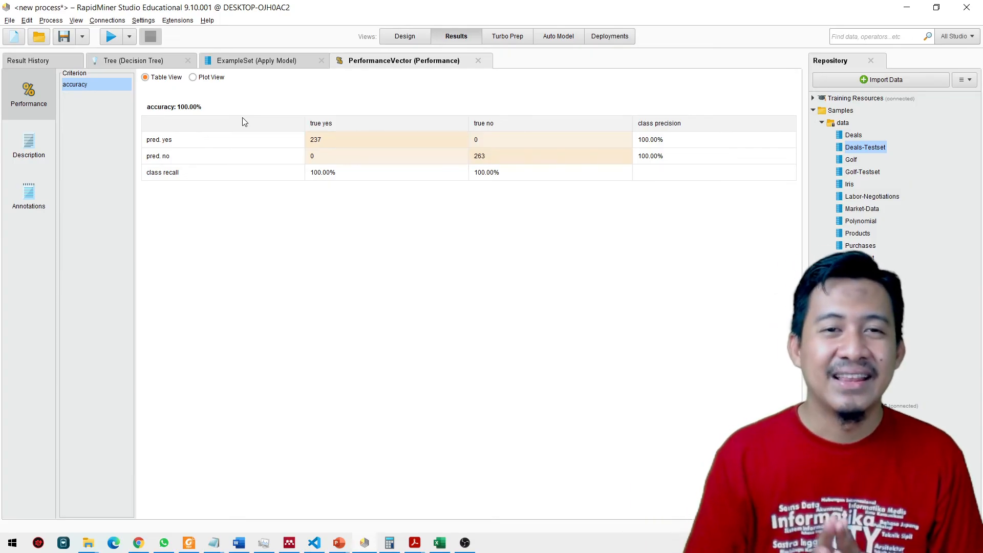
# Find the Random Forest operator and add it to the process design below Retrieve Deals-Testset.
pyautogui.click(423, 39)
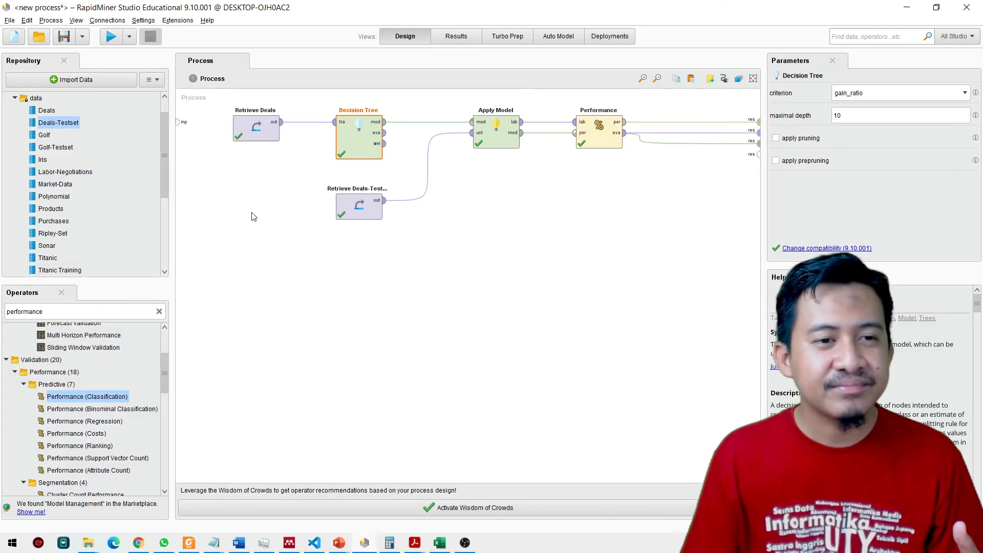
pyautogui.moveTo(164, 179); pyautogui.dragTo(160, 242)
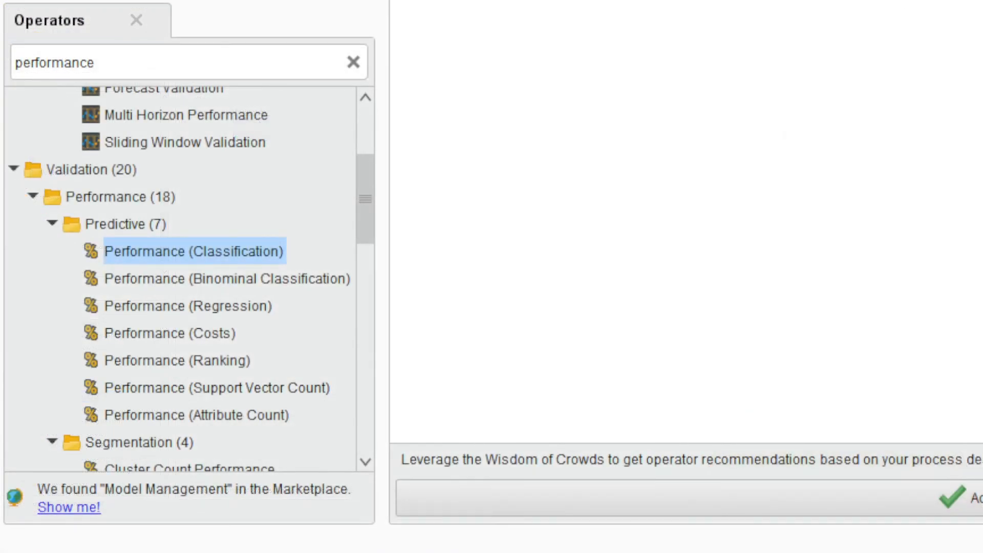
pyautogui.click(353, 62)
pyautogui.write('rando')
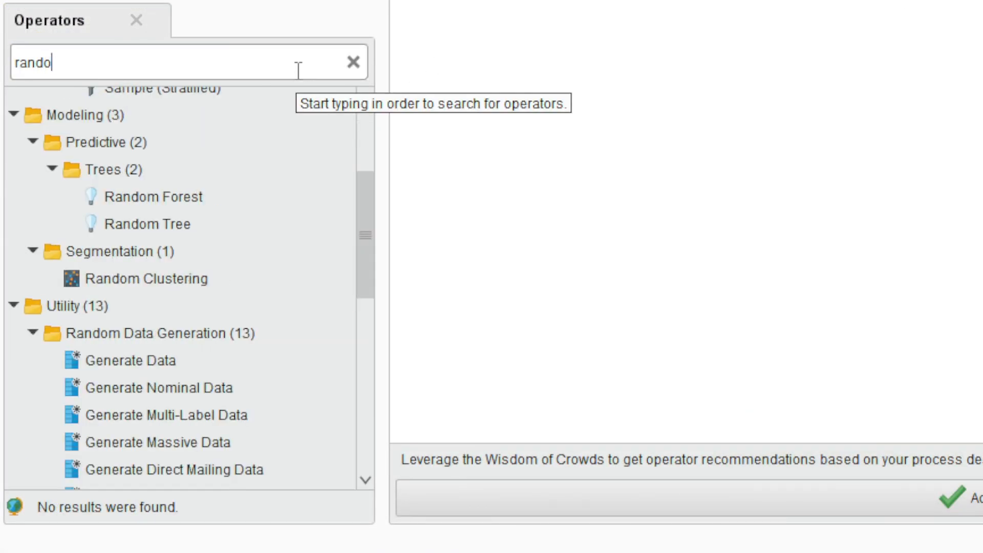
pyautogui.write('m fore')
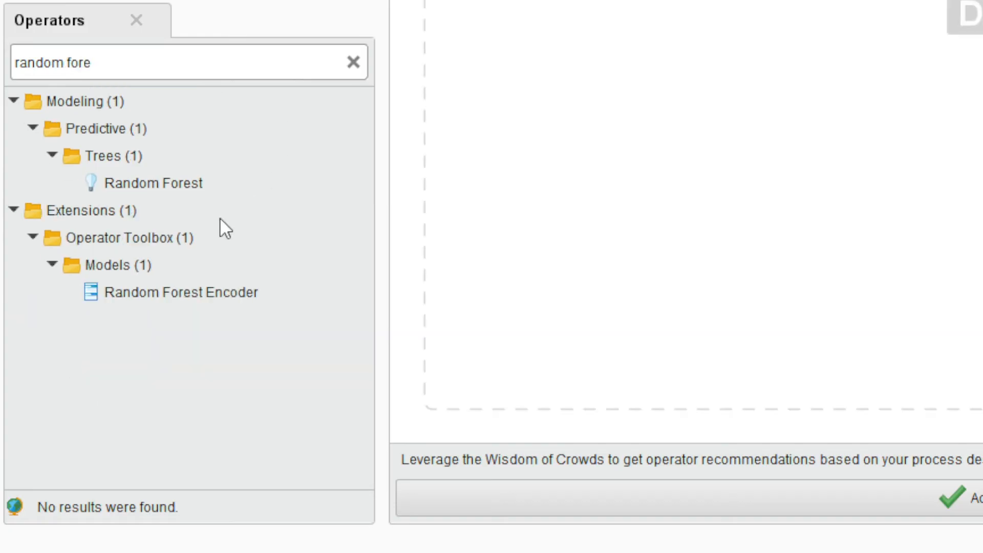
pyautogui.click(189, 183)
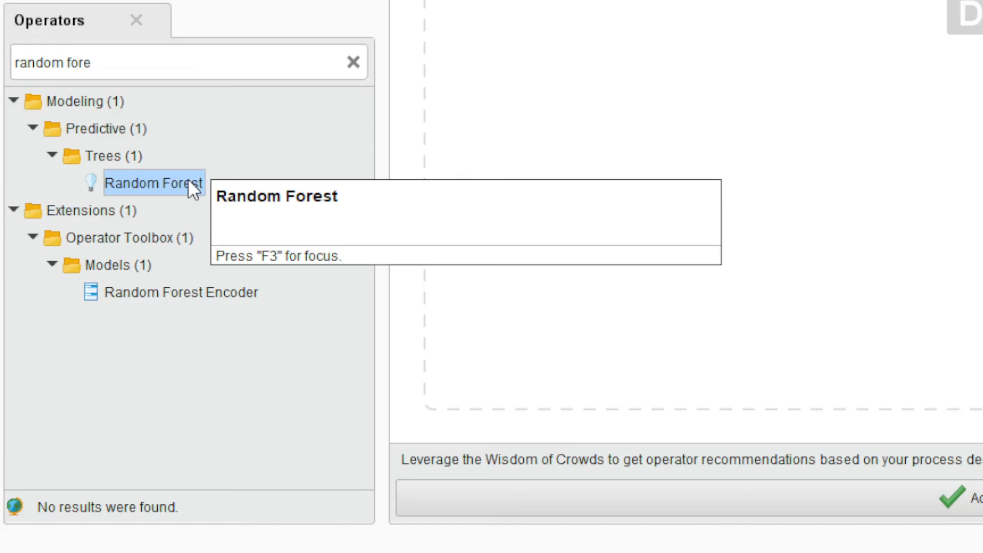
pyautogui.moveTo(189, 182); pyautogui.dragTo(620, 199)
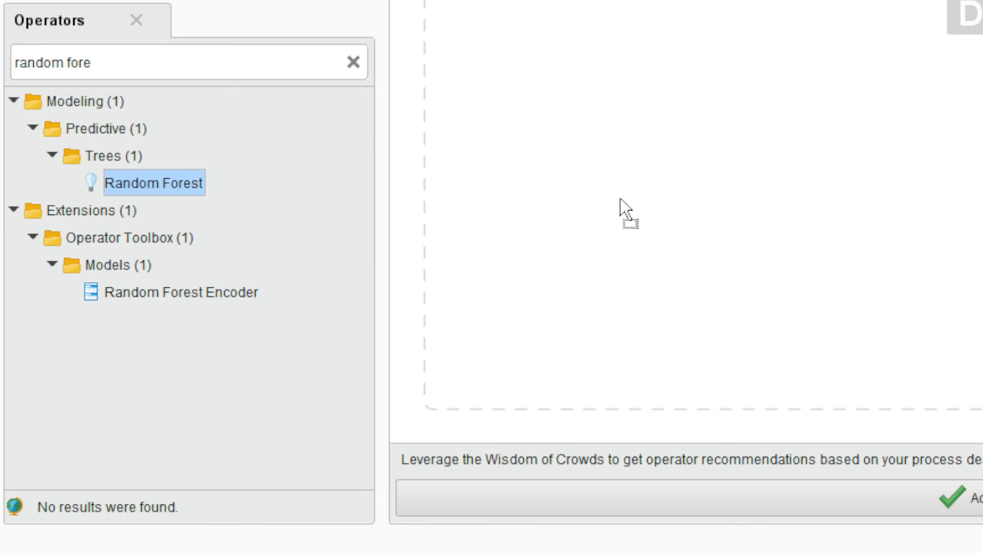
pyautogui.moveTo(831, 62); pyautogui.dragTo(905, 44)
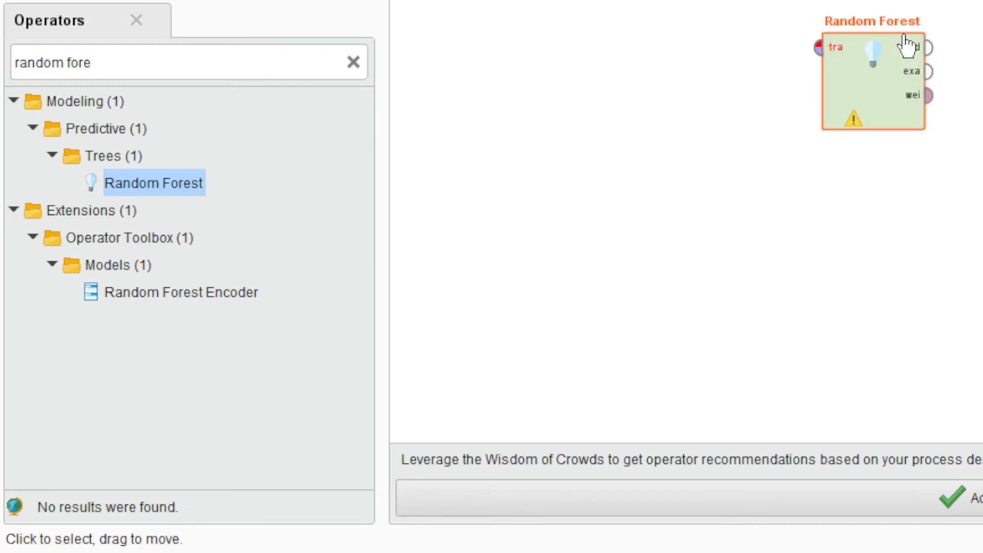
pyautogui.moveTo(412, 318); pyautogui.dragTo(375, 302)
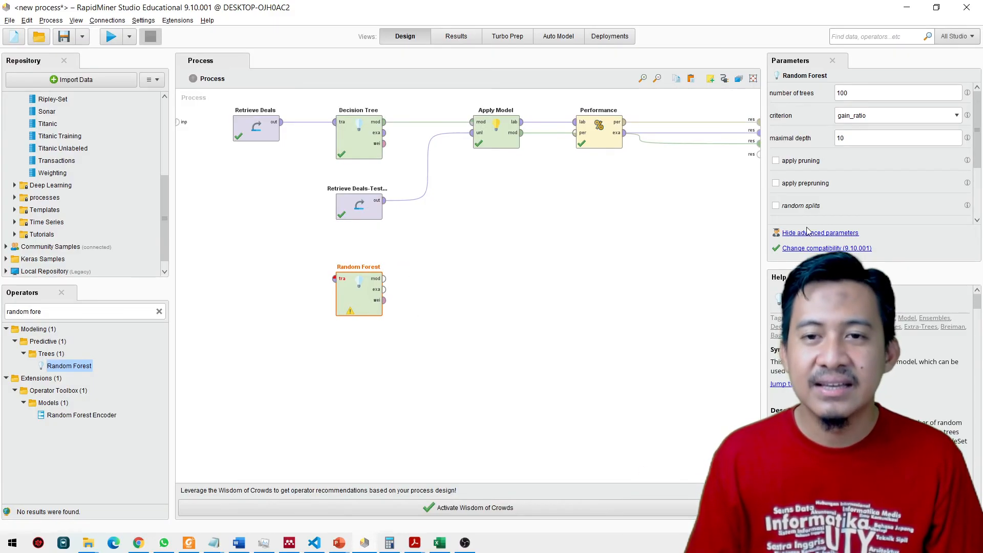
pyautogui.click(257, 137)
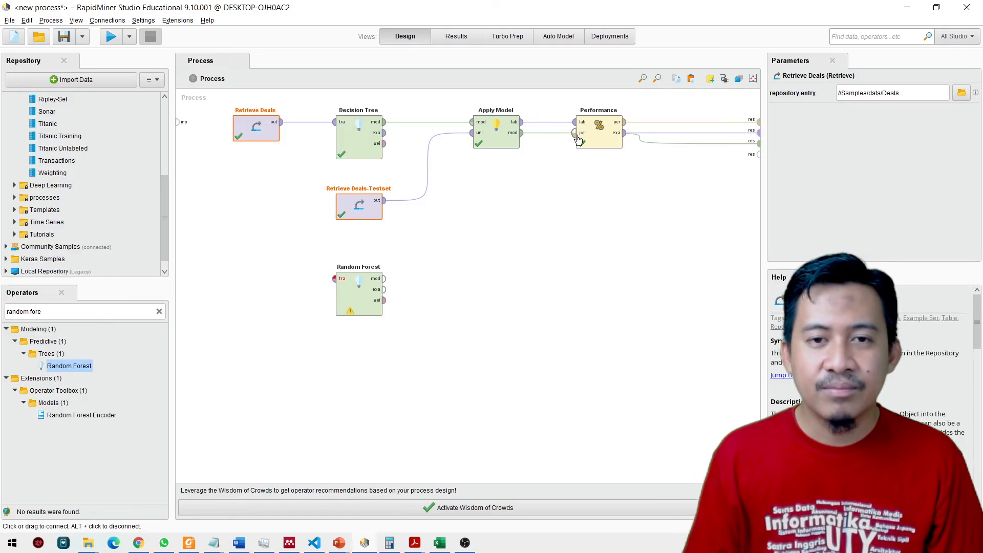
pyautogui.keyDown('ctrl'); pyautogui.click(493, 138); pyautogui.keyUp('ctrl')
pyautogui.click(525, 244)
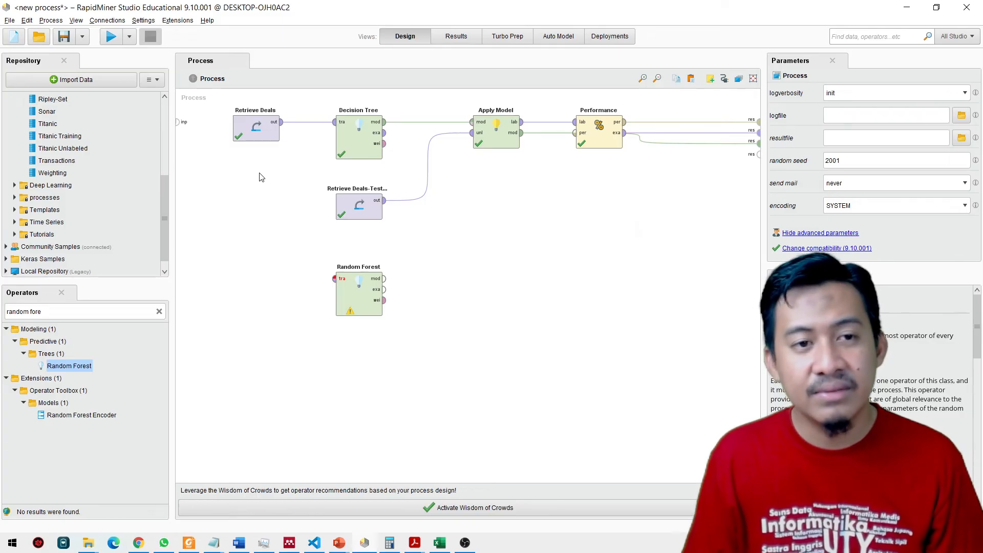
# Copy the Retrieve Deals, Retrieve Deals-Testset, Apply Model and Performance operators together.
pyautogui.click(257, 132)
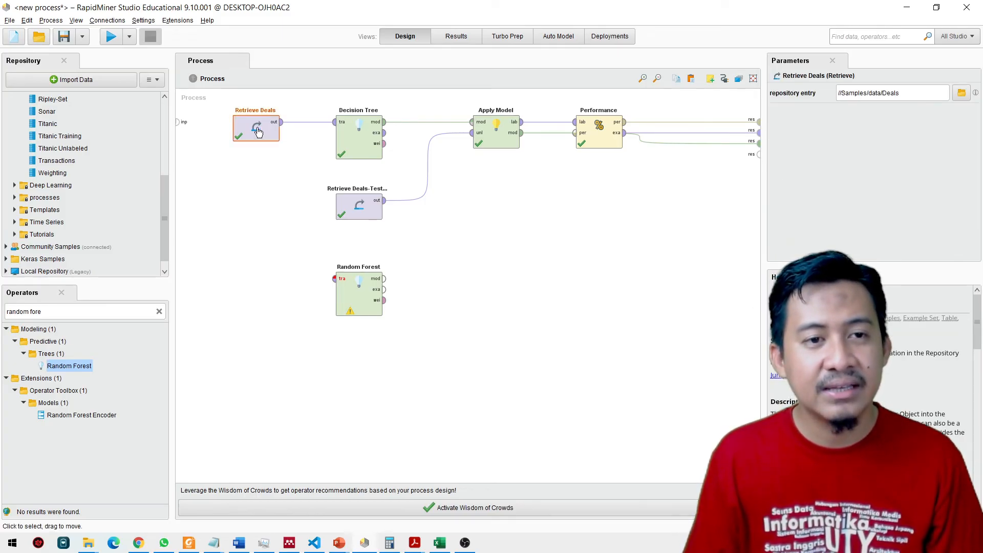
pyautogui.keyDown('ctrl'); pyautogui.click(361, 210); pyautogui.keyUp('ctrl')
pyautogui.keyDown('ctrl'); pyautogui.click(511, 136); pyautogui.keyUp('ctrl')
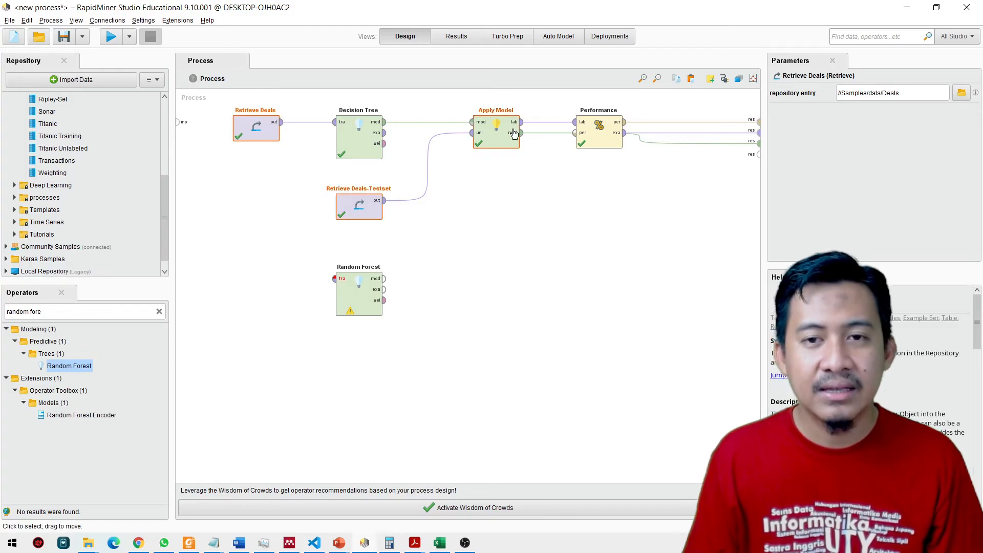
pyautogui.keyDown('ctrl'); pyautogui.click(602, 138); pyautogui.keyUp('ctrl')
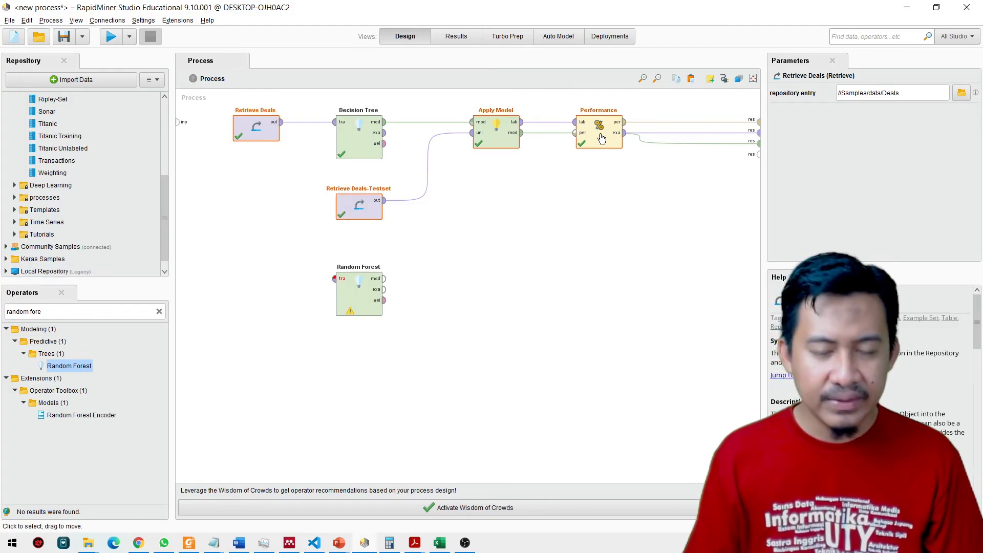
pyautogui.rightClick(601, 138)
pyautogui.click(630, 185)
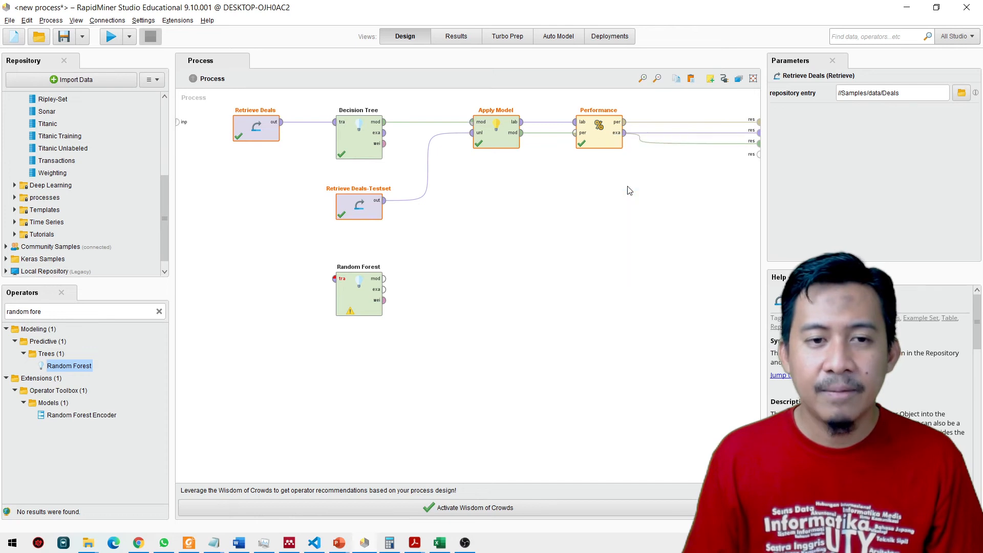
# Paste the copied operators around Random Forest and move them down in line with it.
pyautogui.click(460, 251)
pyautogui.rightClick(253, 256)
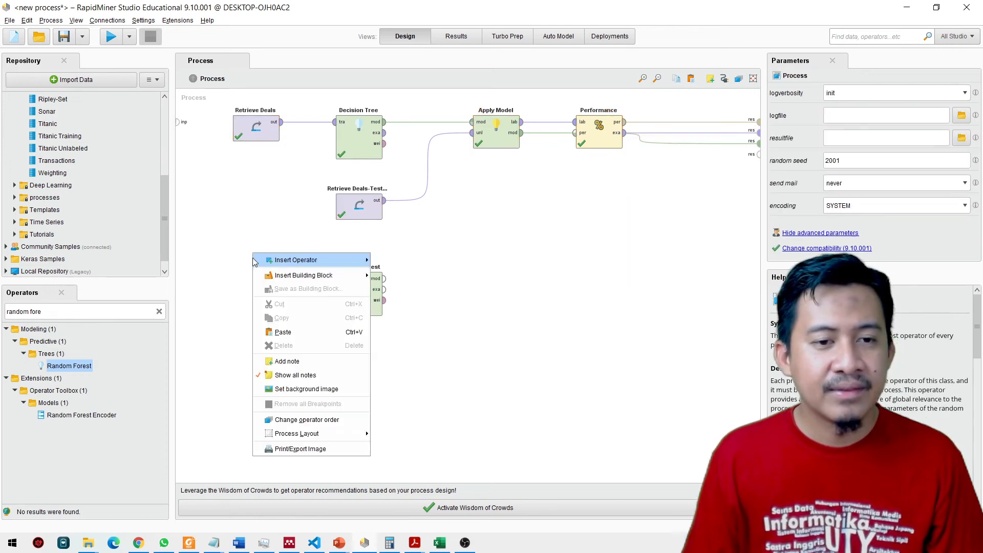
pyautogui.click(281, 332)
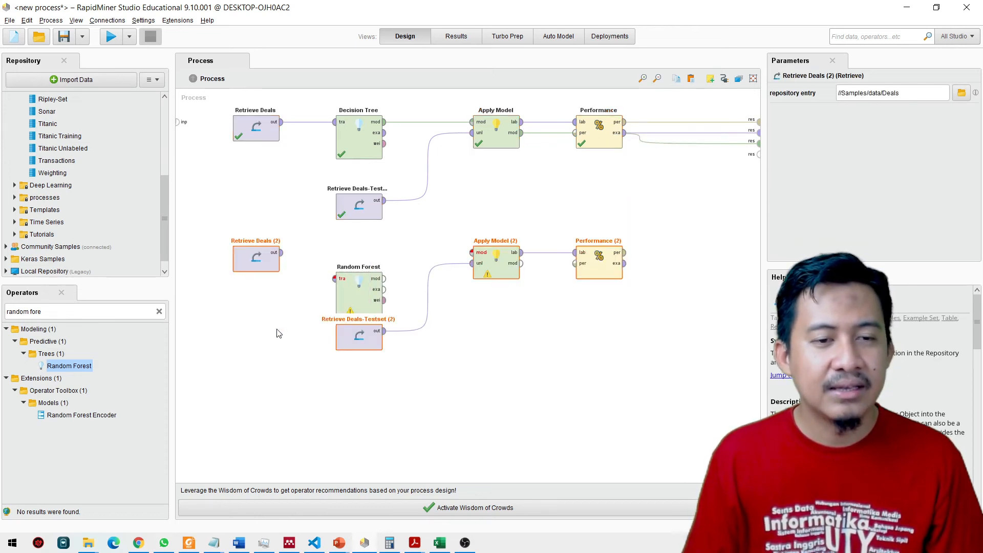
pyautogui.moveTo(256, 271); pyautogui.dragTo(256, 296)
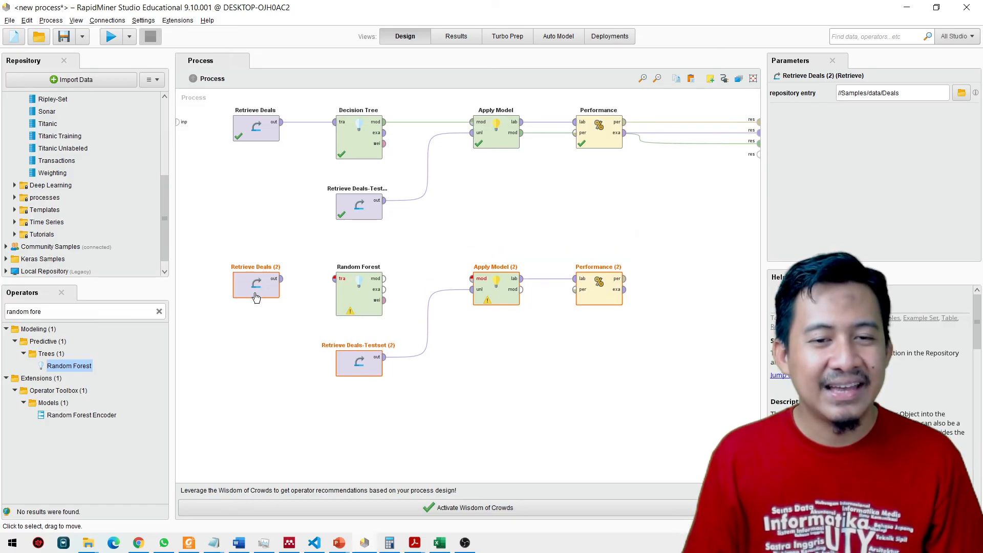
# Connect Retrieve Deals (2) through Random Forest to Apply Model (2), and wire Performance (2)'s per output to a result port.
pyautogui.click(274, 348)
pyautogui.click(282, 279)
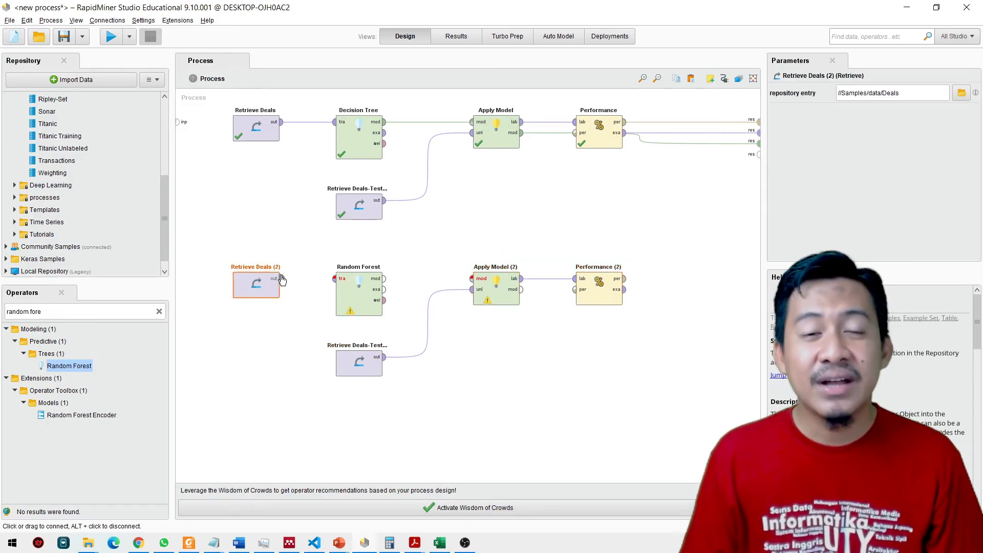
pyautogui.moveTo(282, 279); pyautogui.dragTo(473, 286)
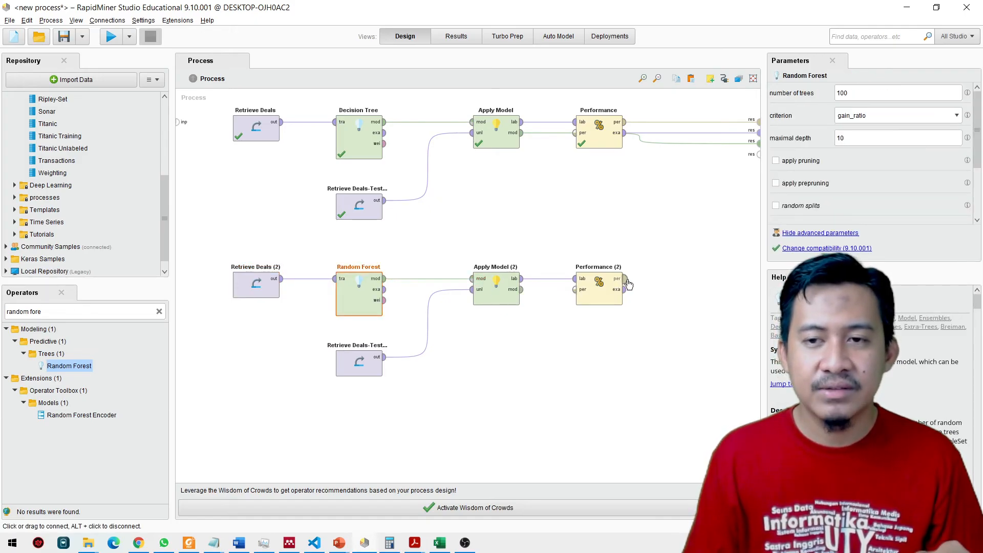
pyautogui.moveTo(629, 284); pyautogui.dragTo(758, 153)
pyautogui.click(536, 148)
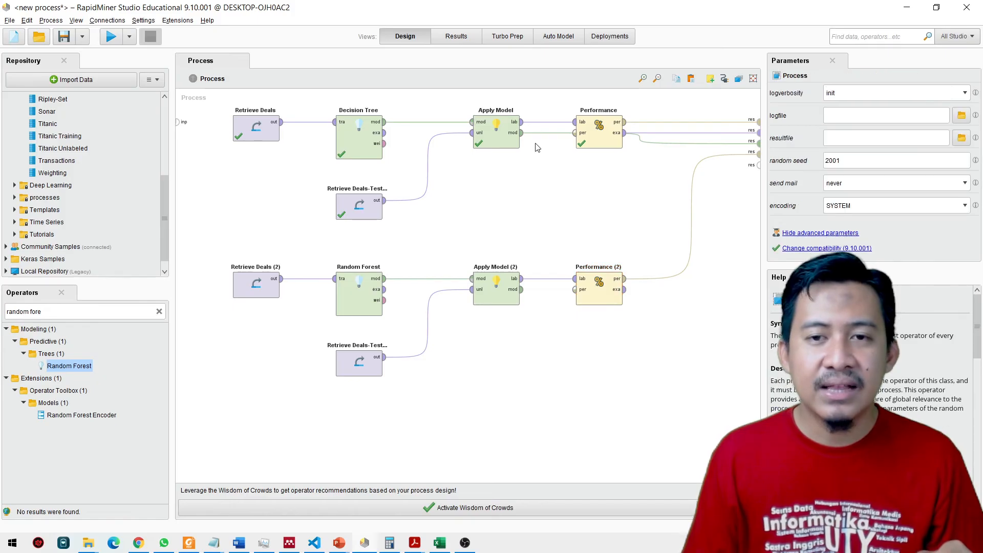
# Disconnect Apply Model's mod and Performance's exa outputs from the results, and wire the mod outputs of both Apply Model operators to result ports.
pyautogui.keyDown('alt'); pyautogui.click(643, 144); pyautogui.keyUp('alt')
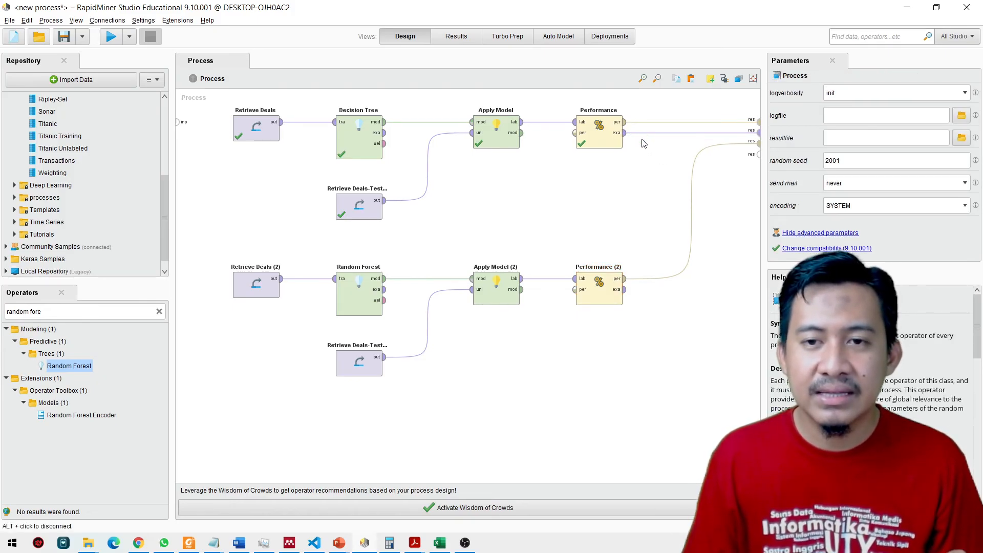
pyautogui.keyDown('alt'); pyautogui.click(684, 134); pyautogui.keyUp('alt')
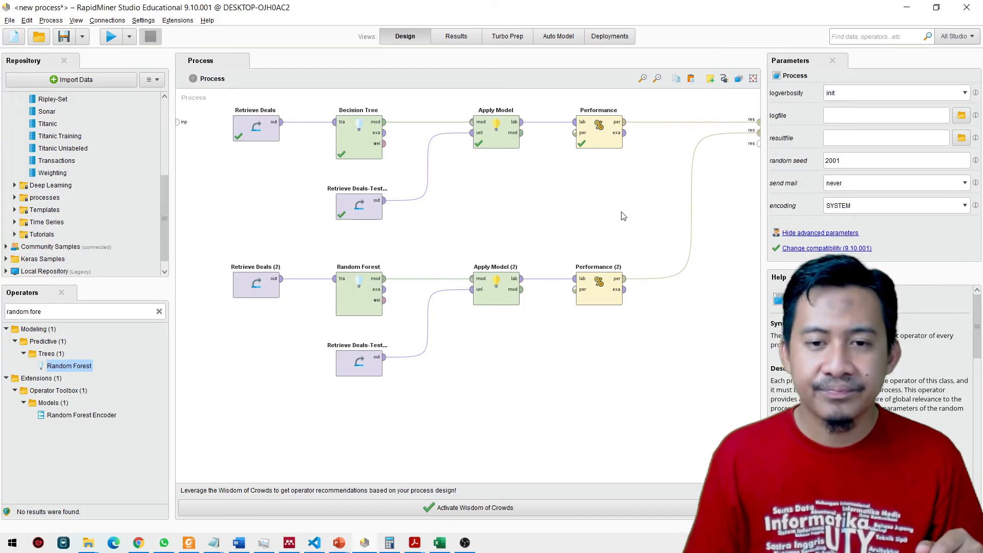
pyautogui.click(521, 133)
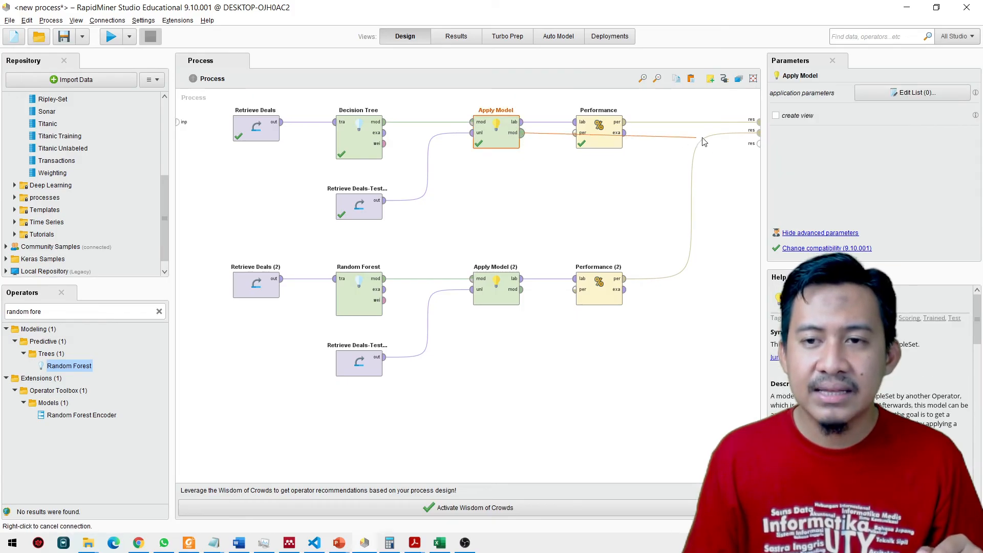
pyautogui.click(758, 143)
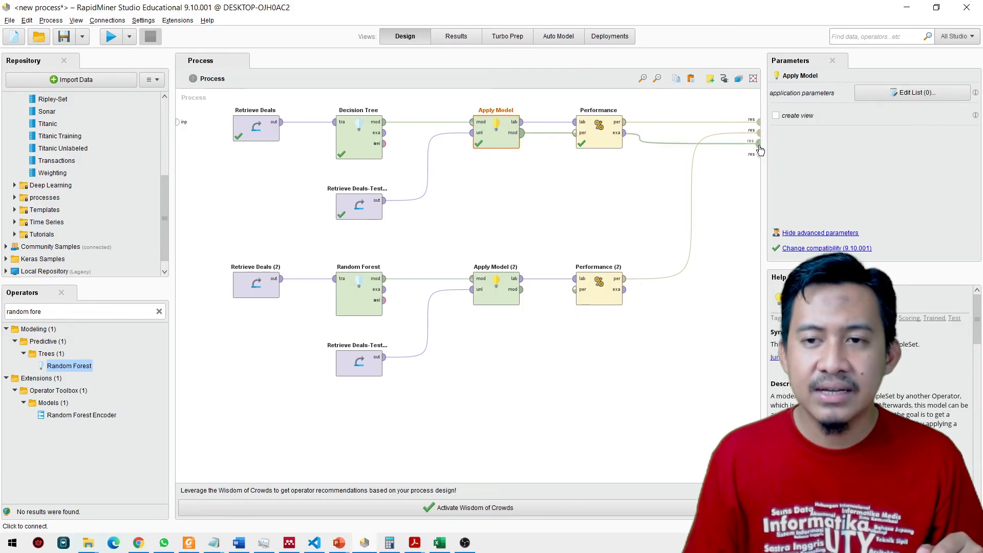
pyautogui.click(522, 289)
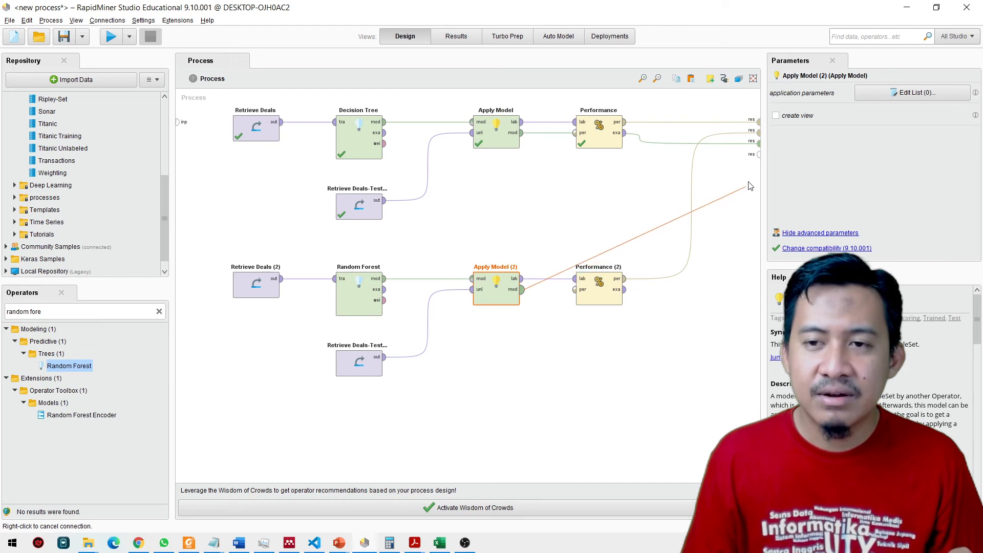
pyautogui.click(758, 154)
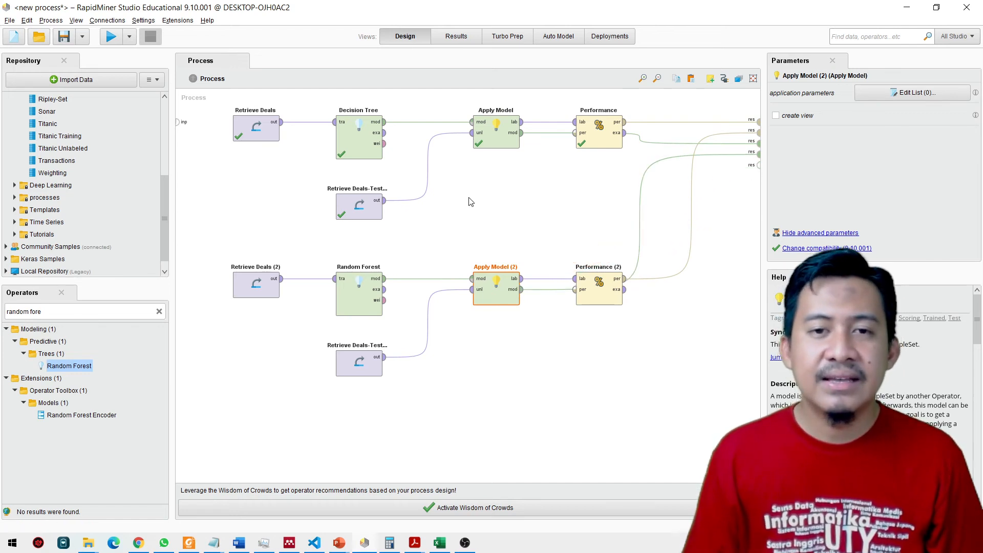
# Compare the two Apply Model operators and the parameters of Decision Tree and Random Forest.
pyautogui.click(505, 147)
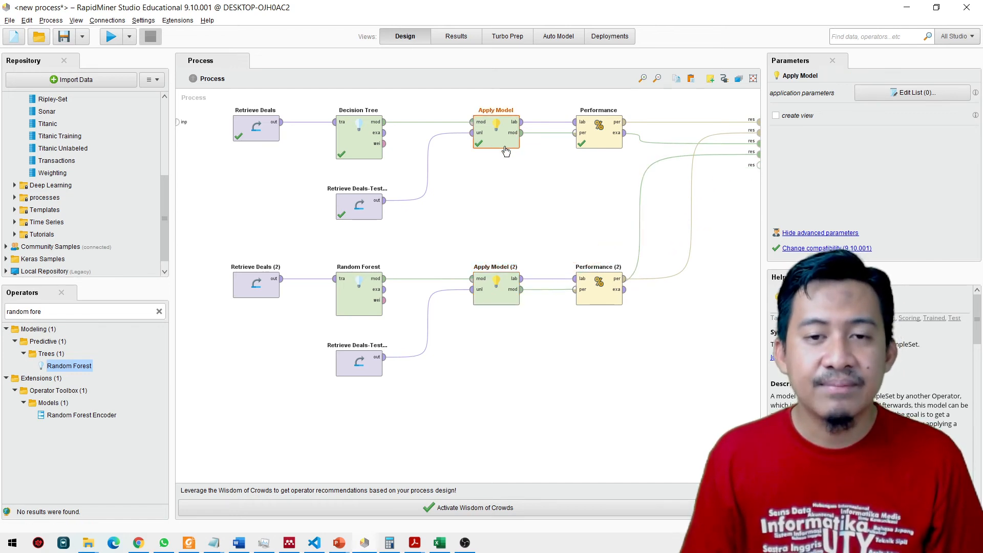
pyautogui.click(505, 286)
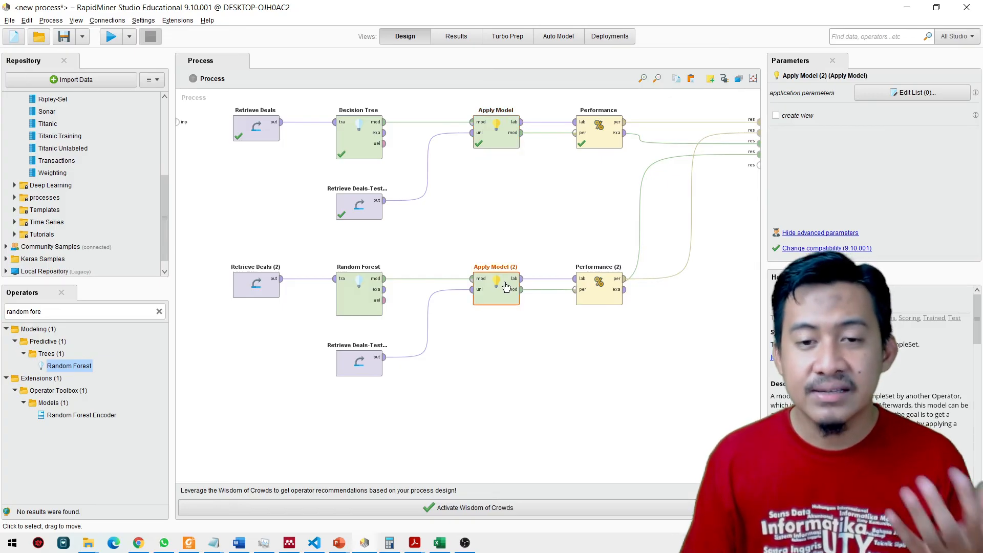
pyautogui.click(520, 370)
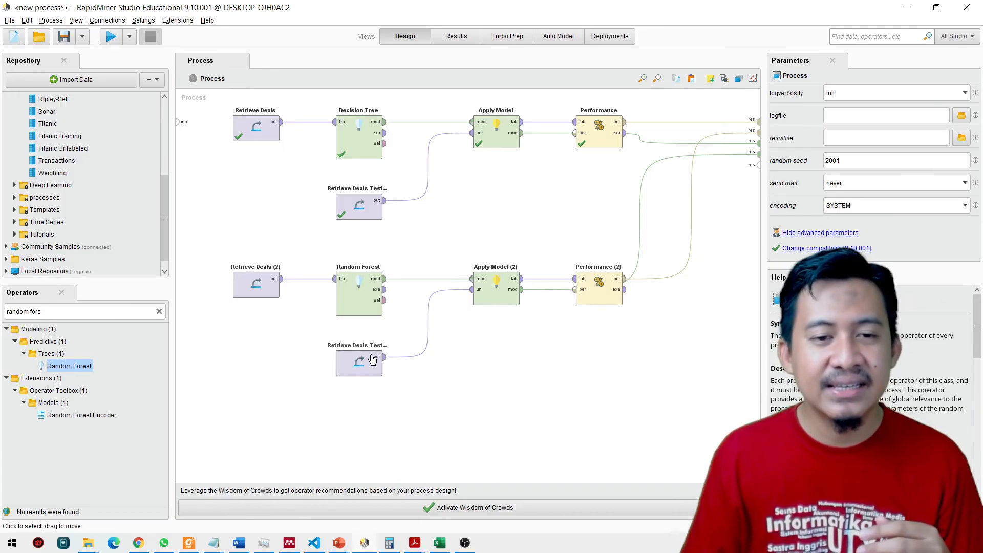
pyautogui.click(354, 308)
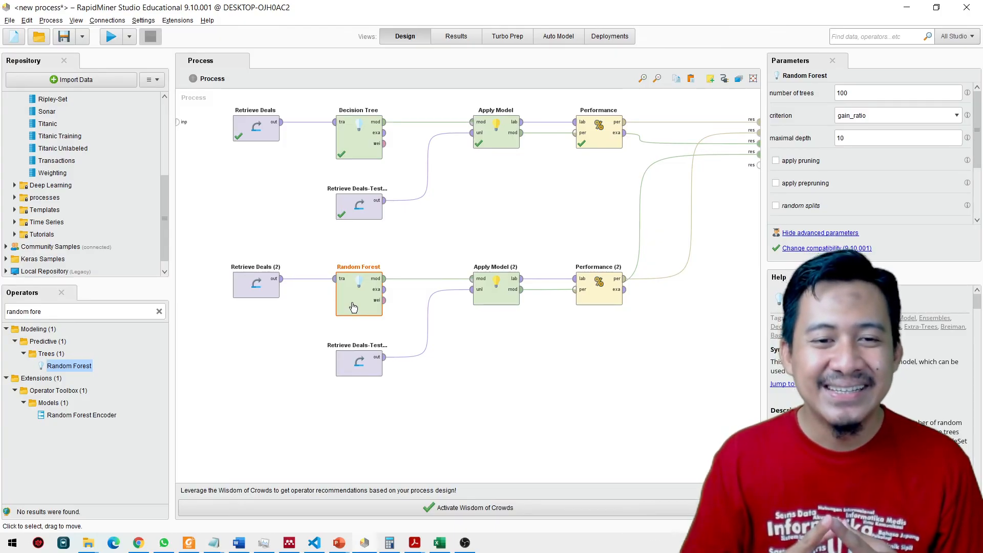
pyautogui.click(358, 152)
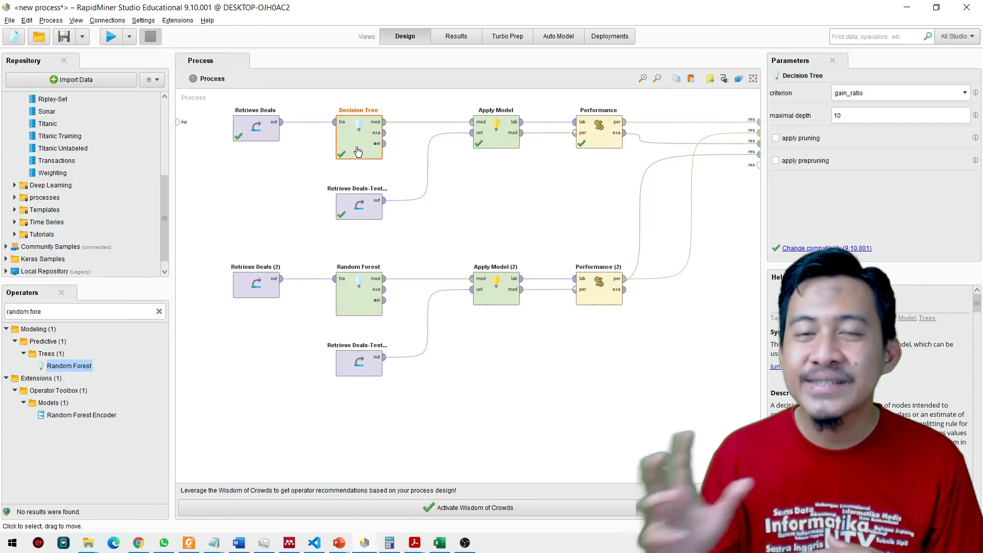
pyautogui.click(350, 305)
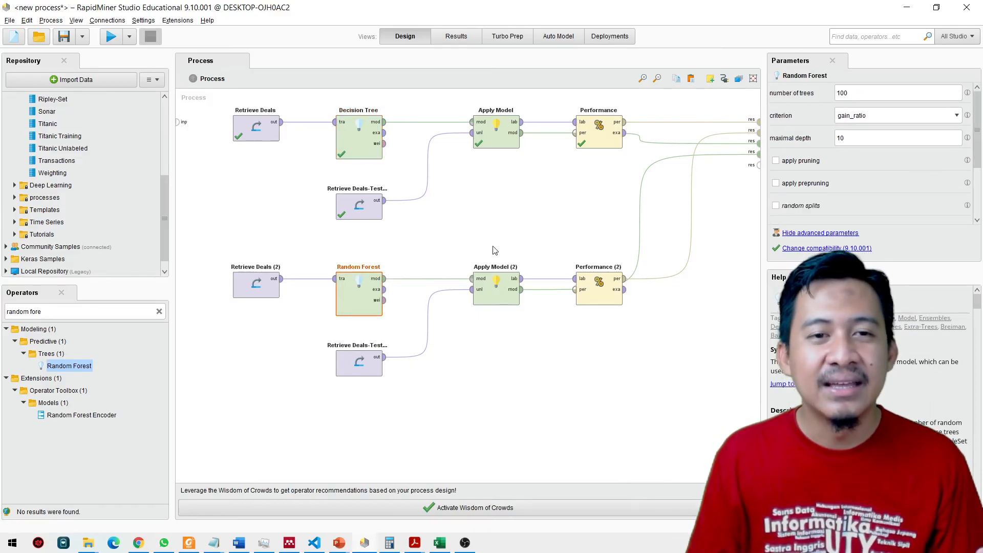
# Enable both prepruning and pruning for the Decision Tree operator.
pyautogui.click(362, 134)
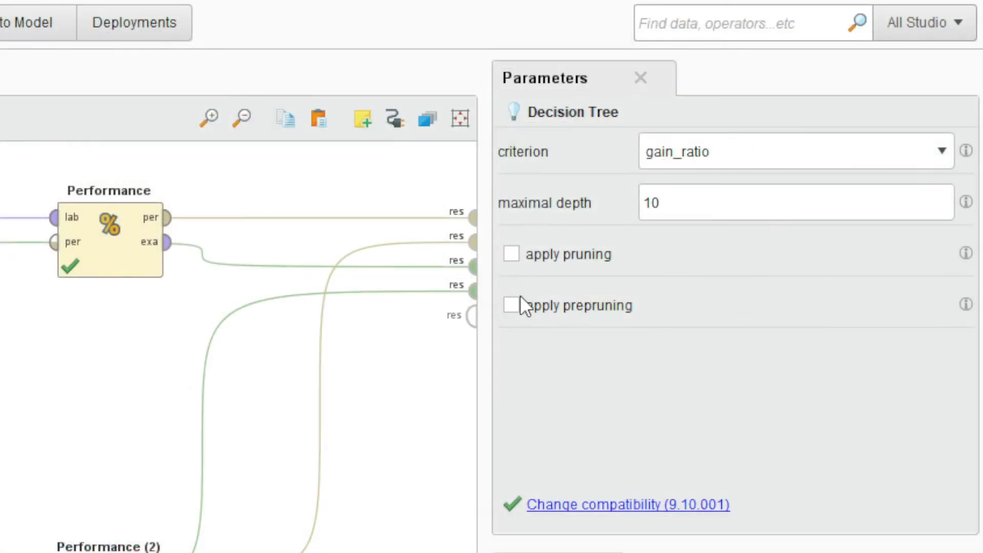
pyautogui.click(510, 307)
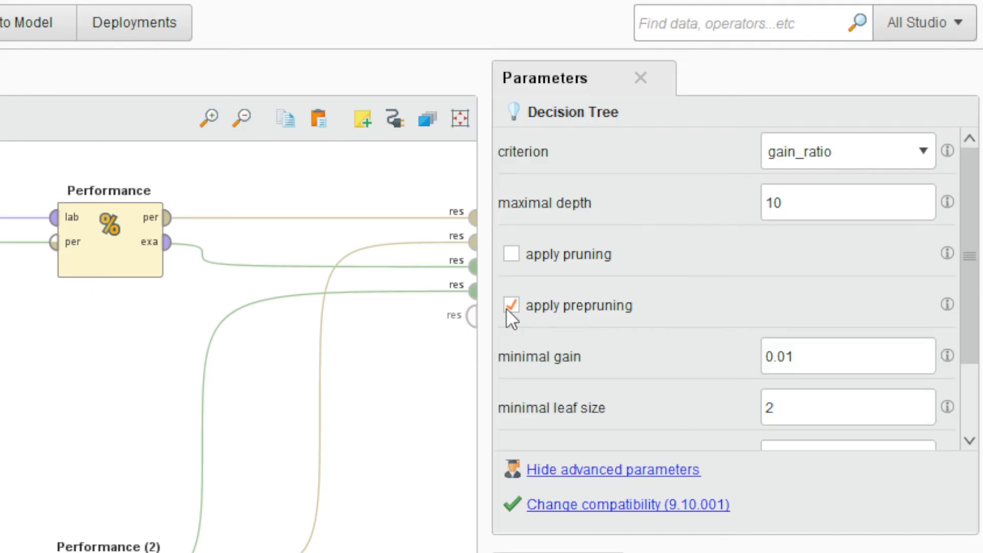
pyautogui.click(511, 253)
pyautogui.click(103, 389)
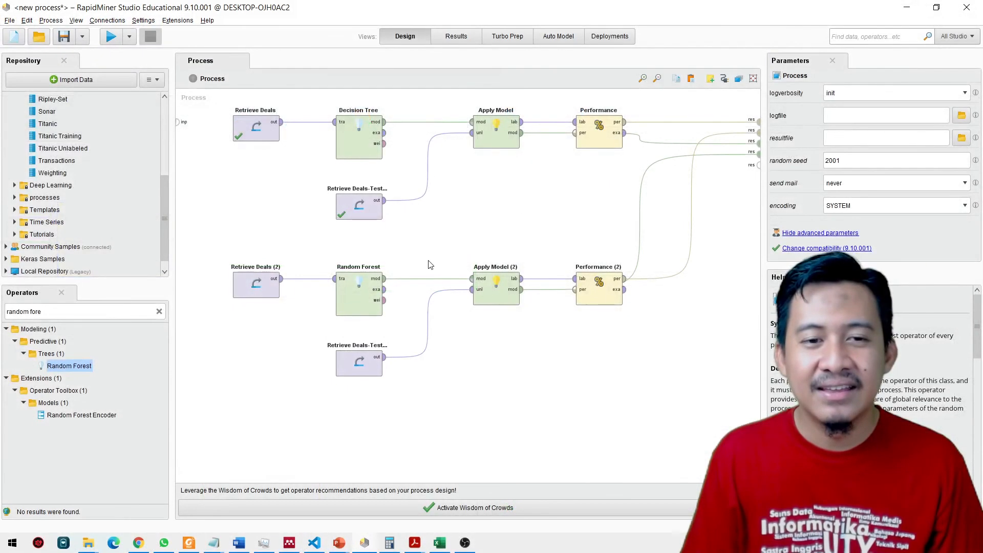
# Run the process with both branches and view the Decision Tree graph and its Performance accuracy table.
pyautogui.click(347, 296)
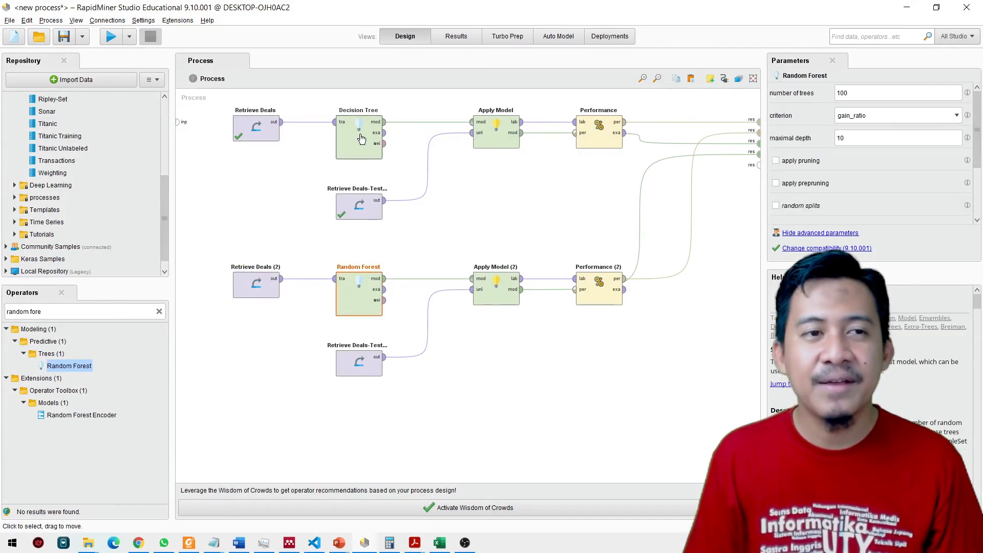
pyautogui.click(115, 40)
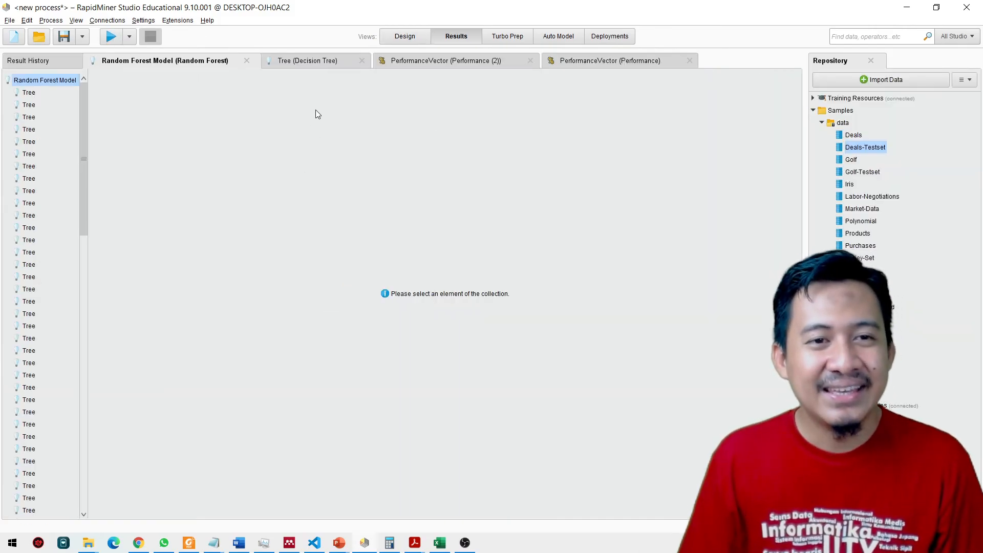
pyautogui.click(317, 63)
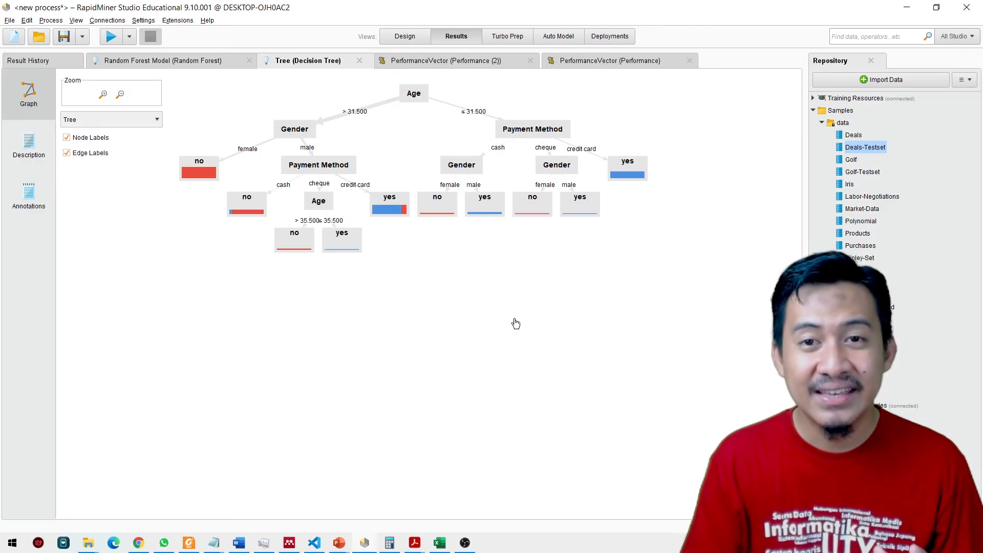
pyautogui.click(605, 61)
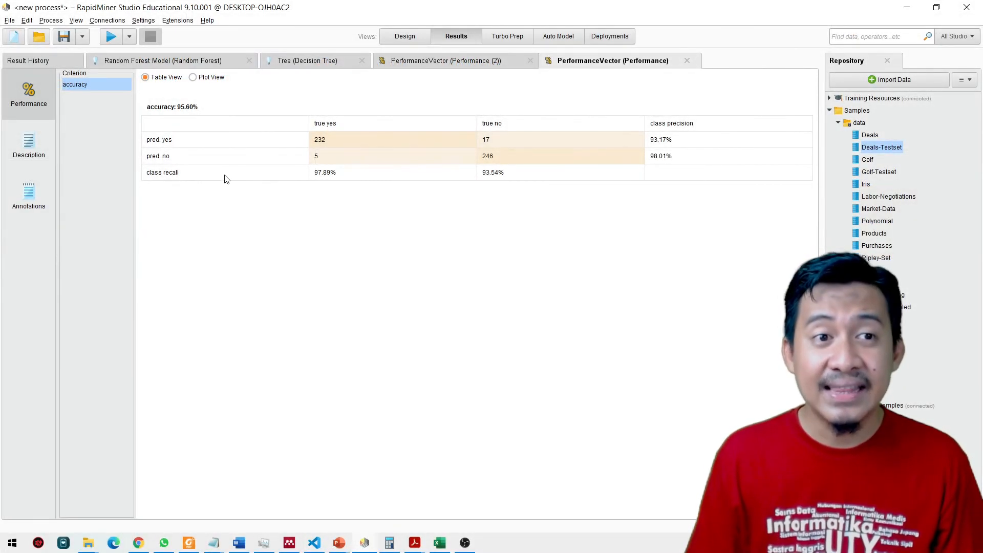
# Examine several individual trees in the Random Forest Model results to compare how their structures differ.
pyautogui.click(201, 60)
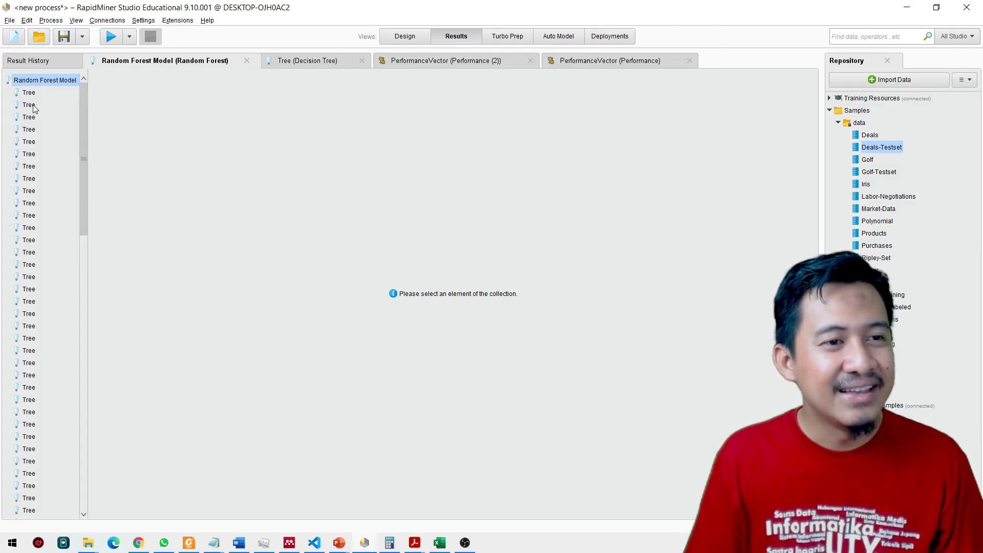
pyautogui.moveTo(82, 174); pyautogui.dragTo(112, 158)
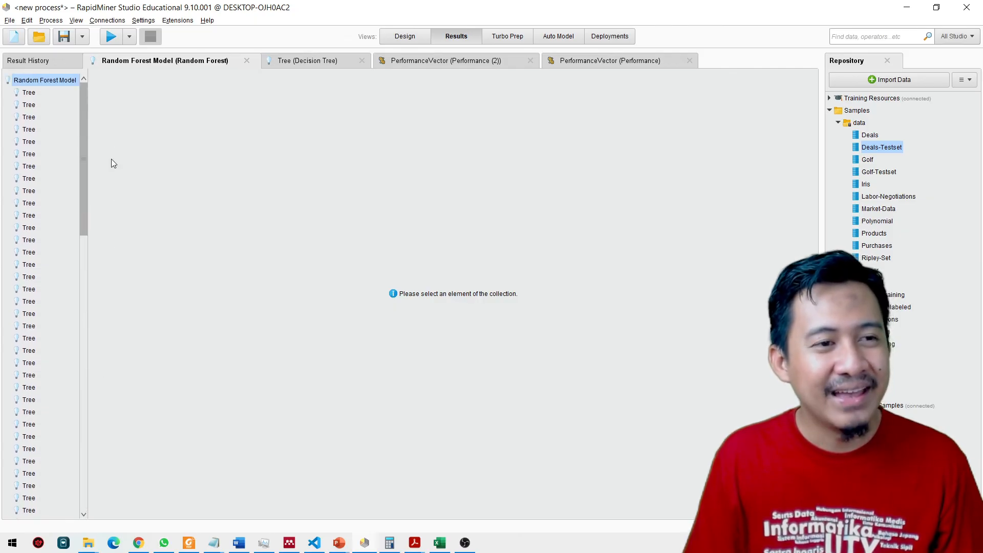
pyautogui.click(29, 93)
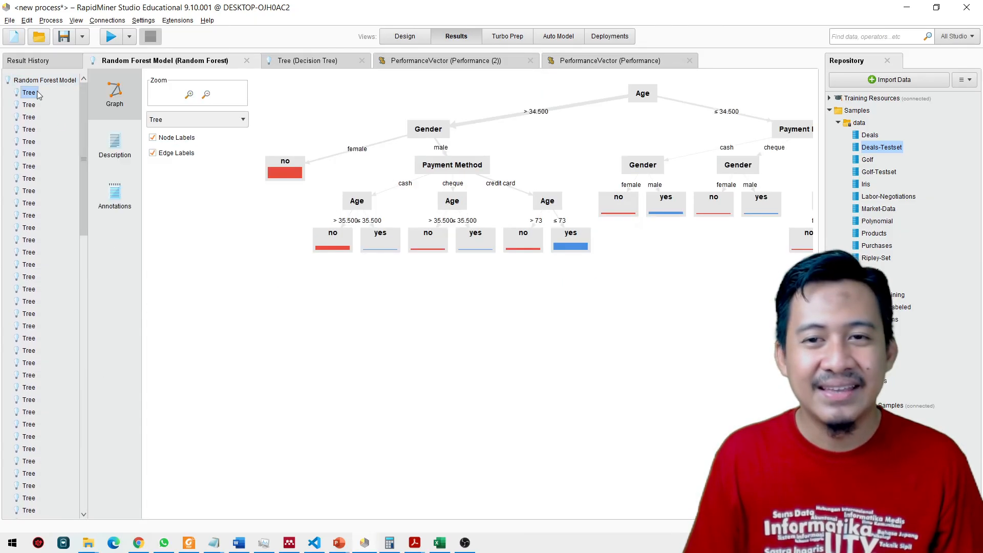
pyautogui.moveTo(707, 296); pyautogui.dragTo(643, 302)
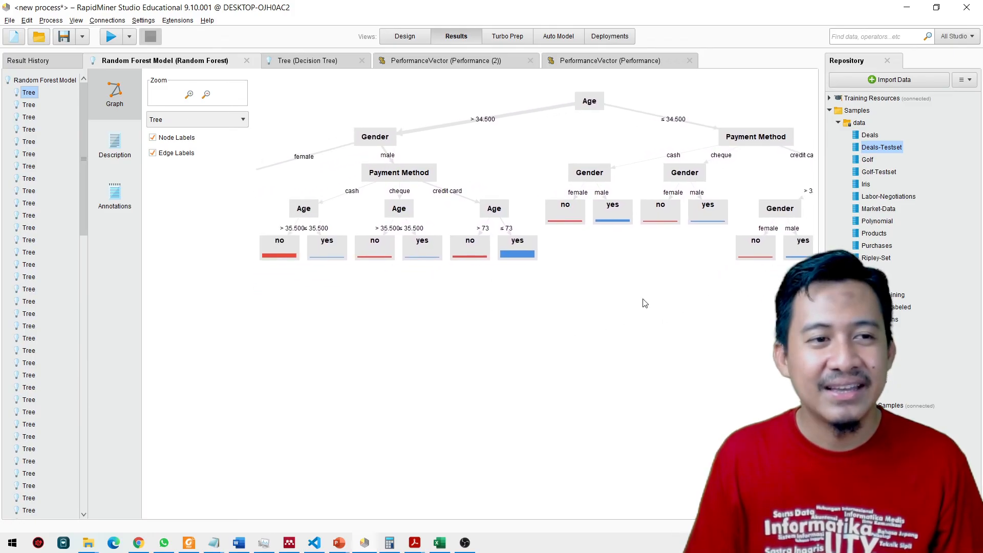
pyautogui.click(29, 166)
pyautogui.moveTo(486, 273); pyautogui.dragTo(495, 292)
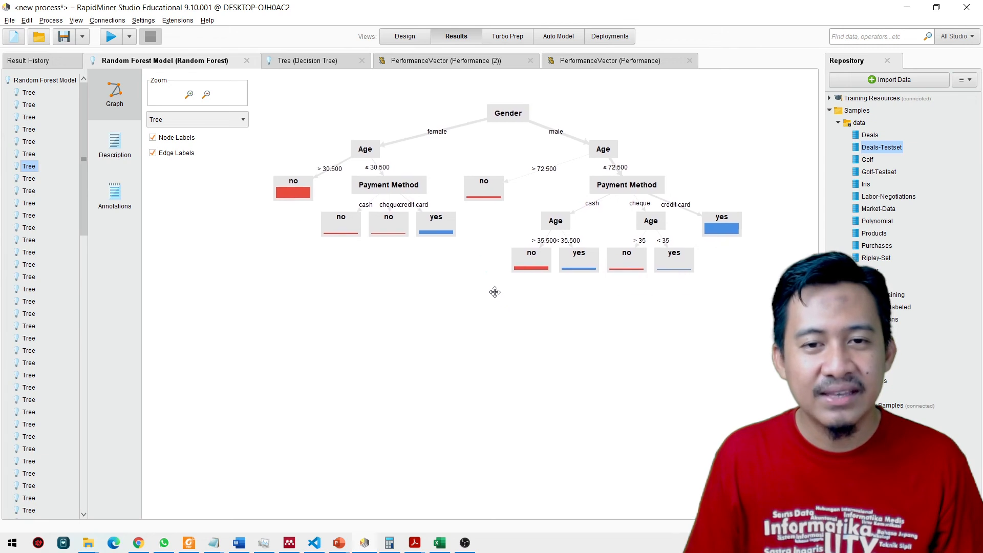
pyautogui.click(30, 228)
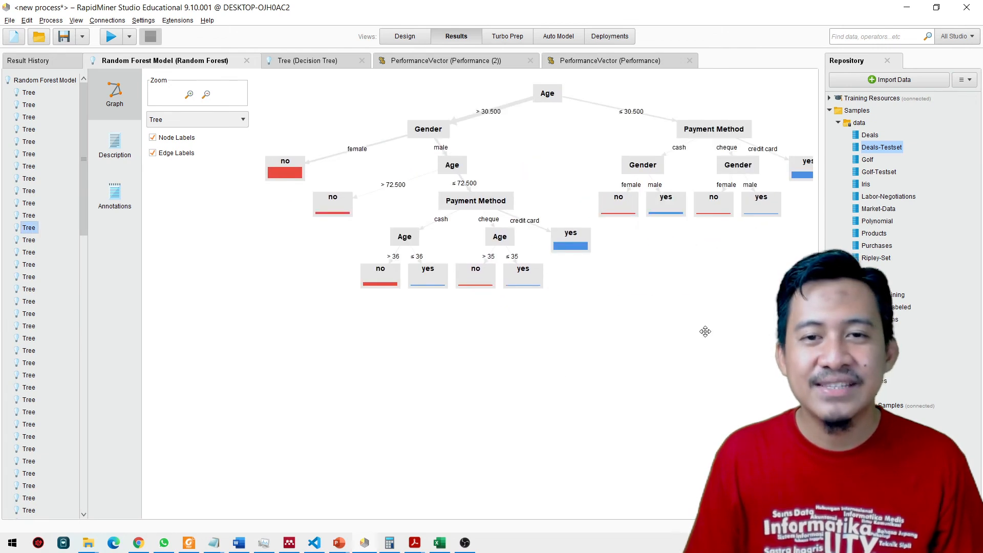
pyautogui.click(29, 301)
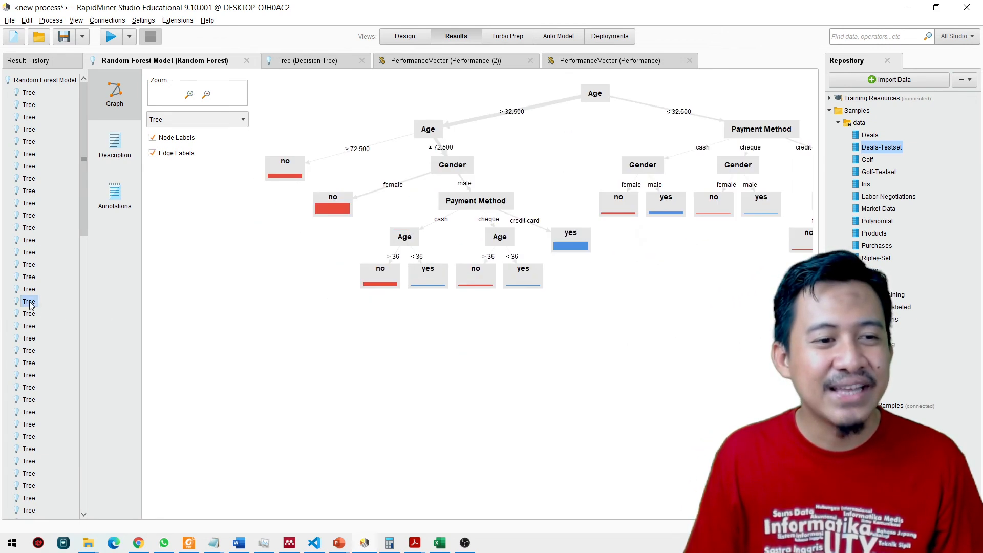